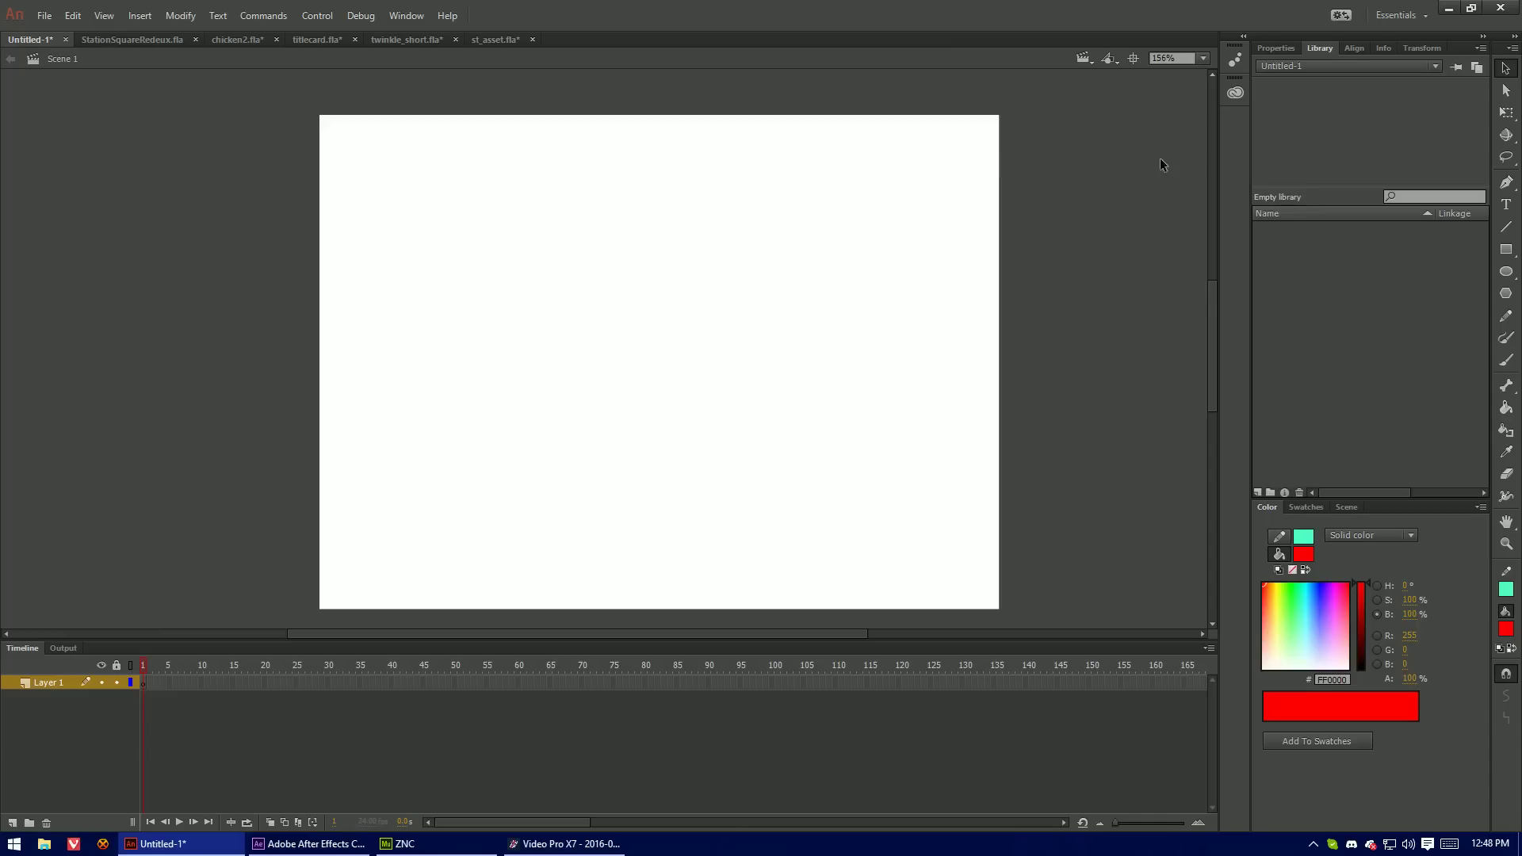
# Pick the brown Nerf swatch from My Library in CC Libraries, then search Adobe Stock for 'kitten'
pyautogui.click(1237, 95)
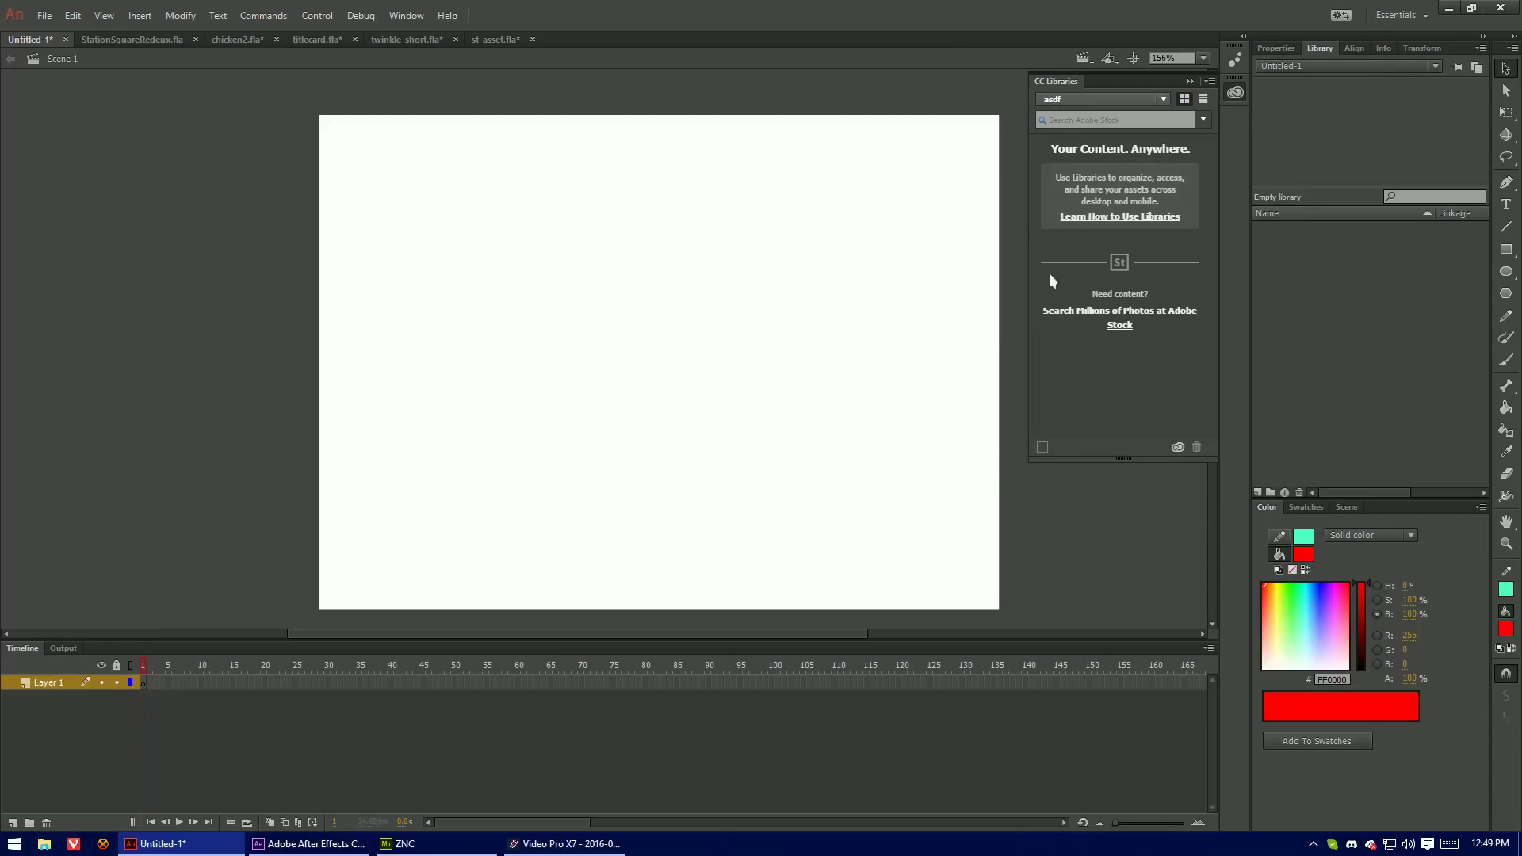
pyautogui.click(1082, 228)
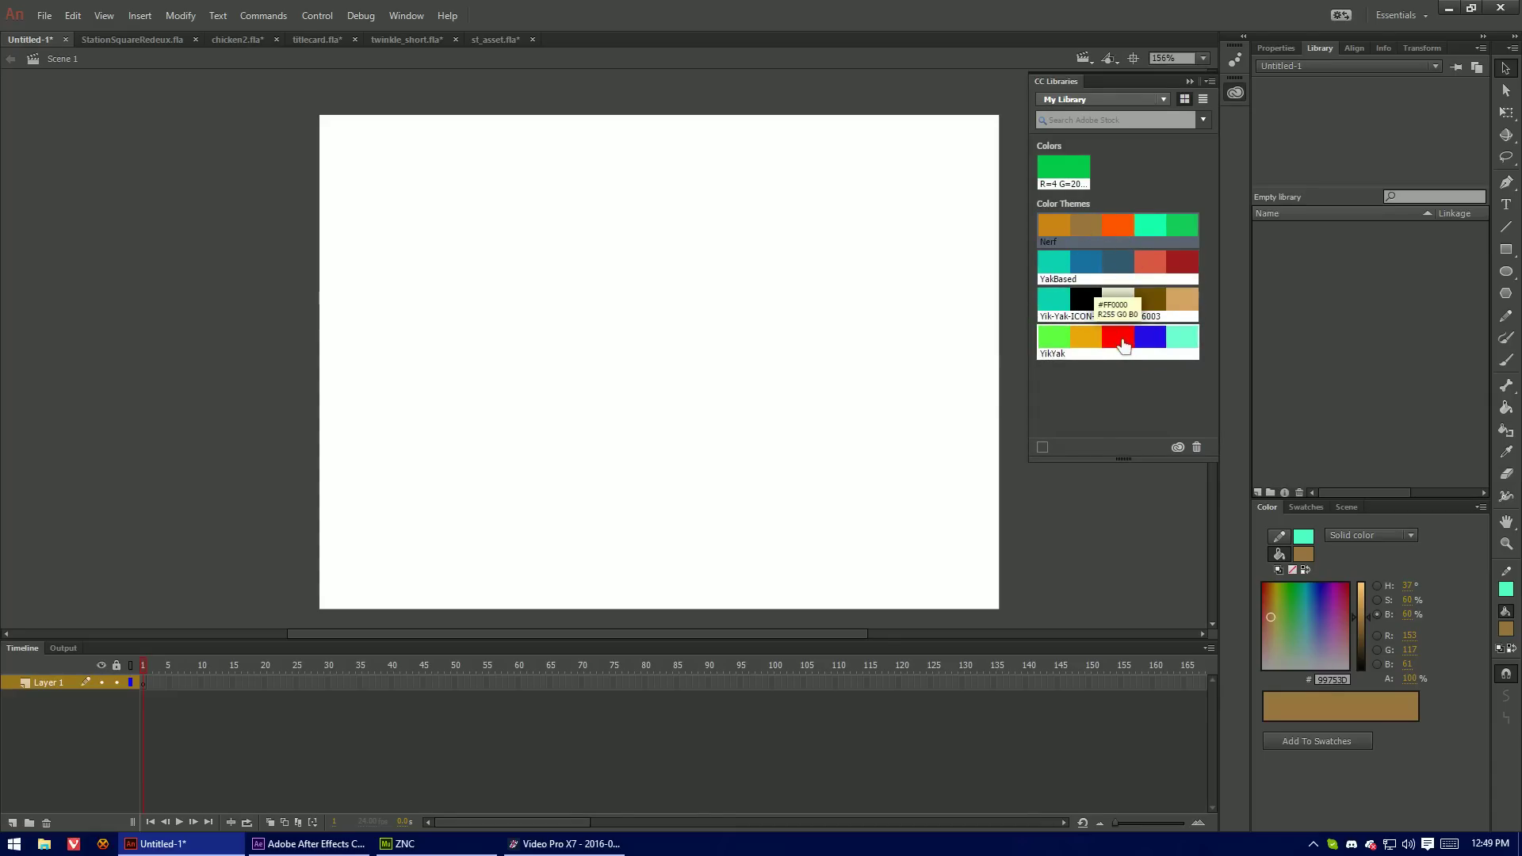
pyautogui.click(1111, 118)
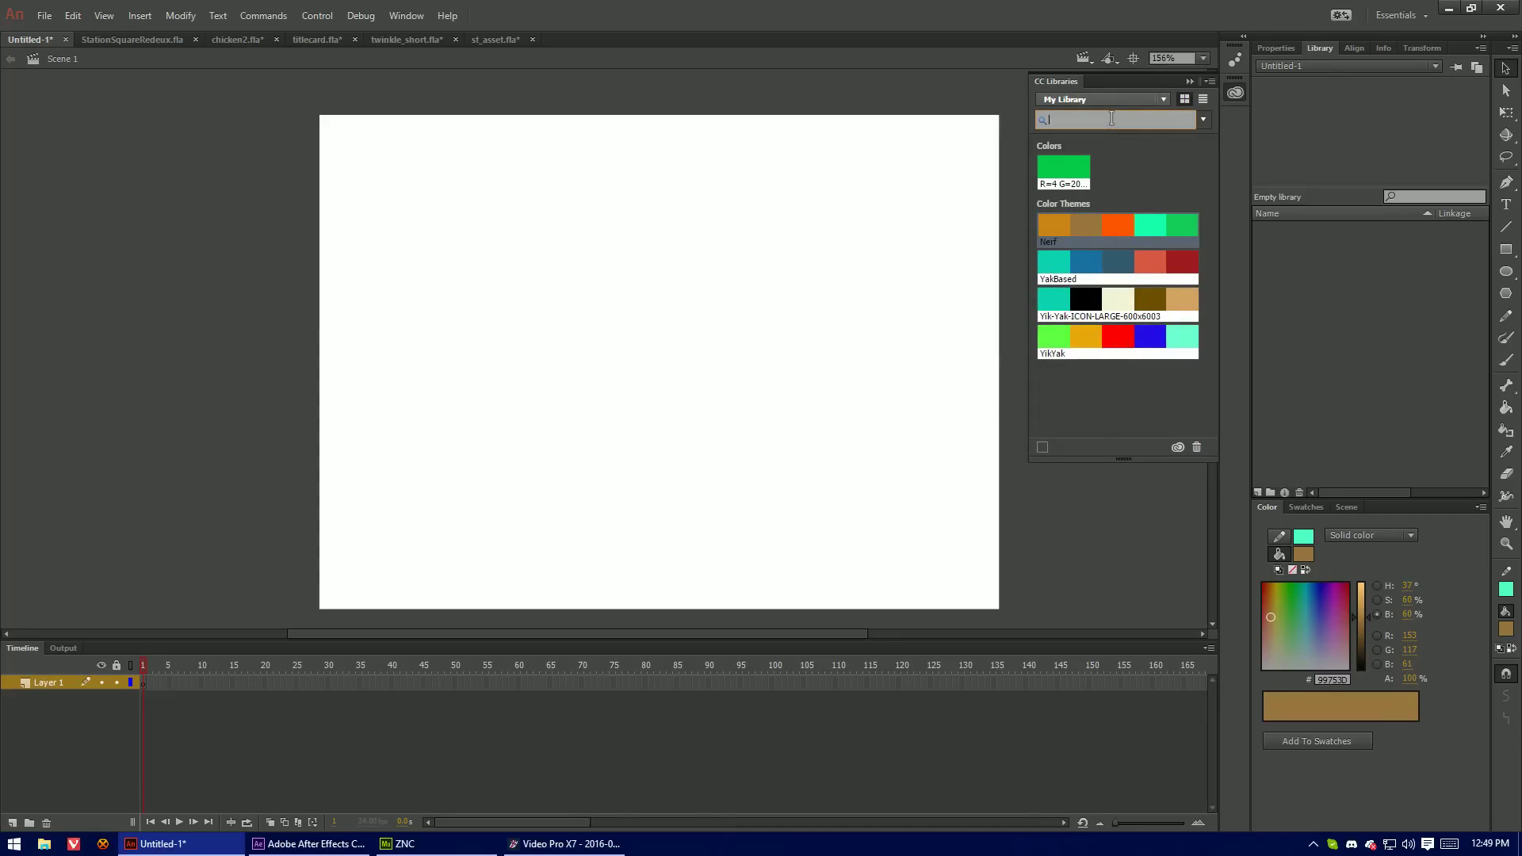
pyautogui.write('kitten')
pyautogui.press('Return')
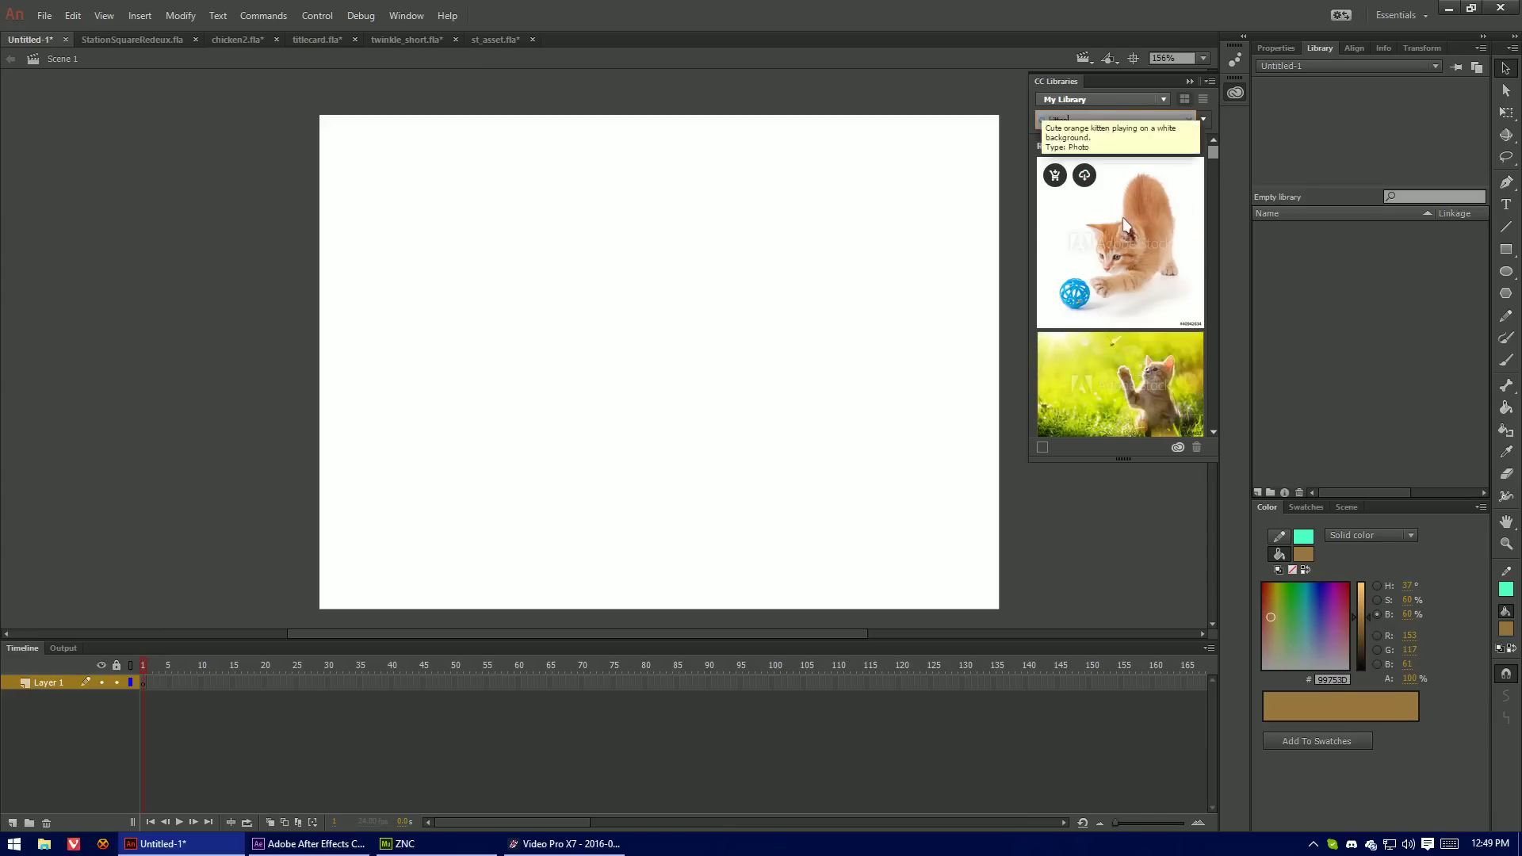
# Browse the kitten stock results, then collapse the CC Libraries panel
pyautogui.scroll(-5, 1124, 219)
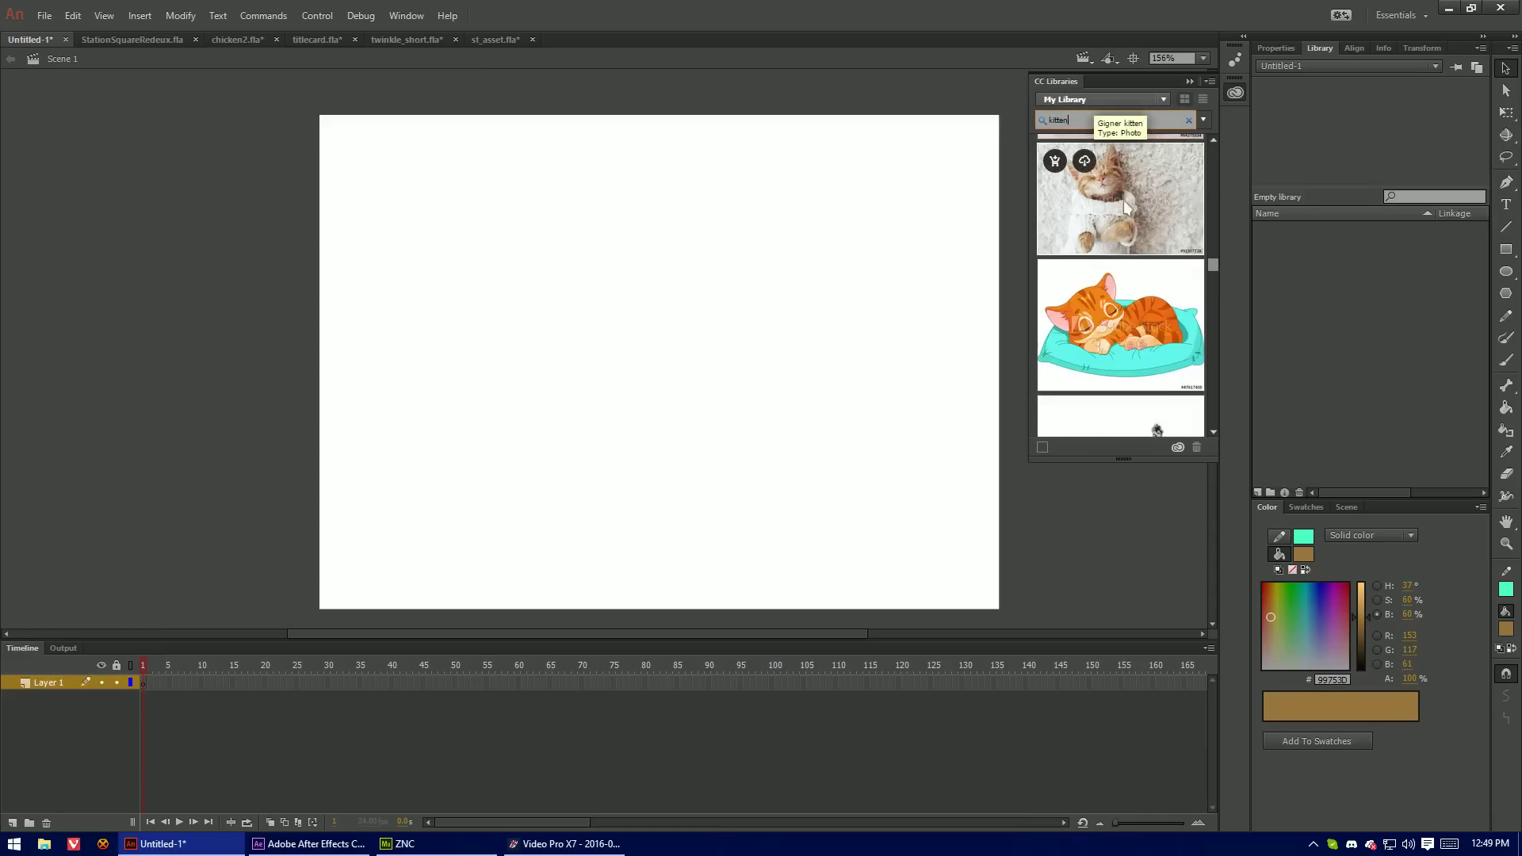
pyautogui.scroll(-8, 1157, 315)
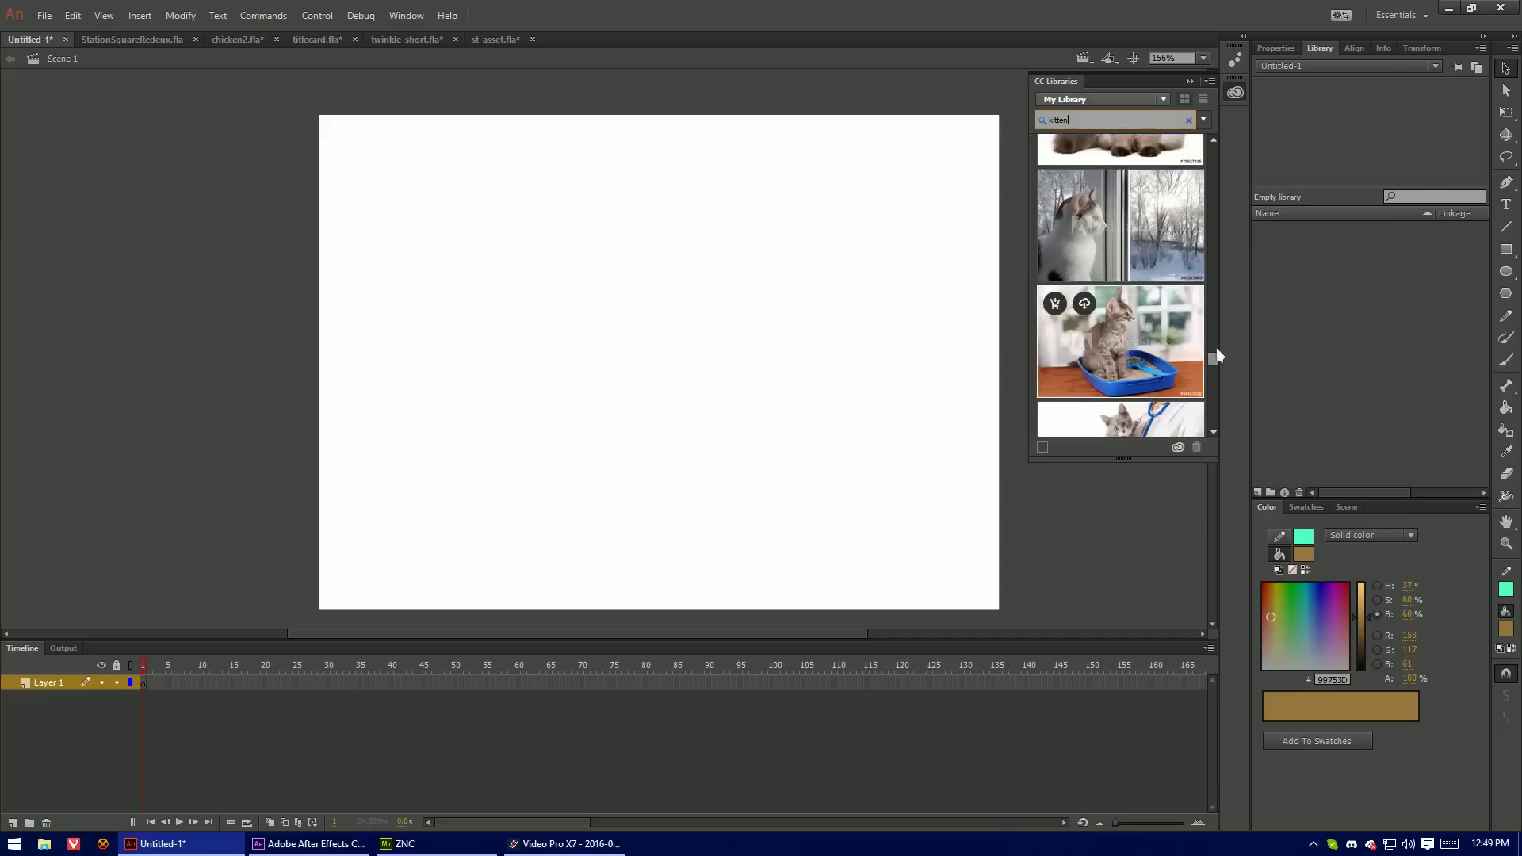
pyautogui.scroll(-5, 1157, 359)
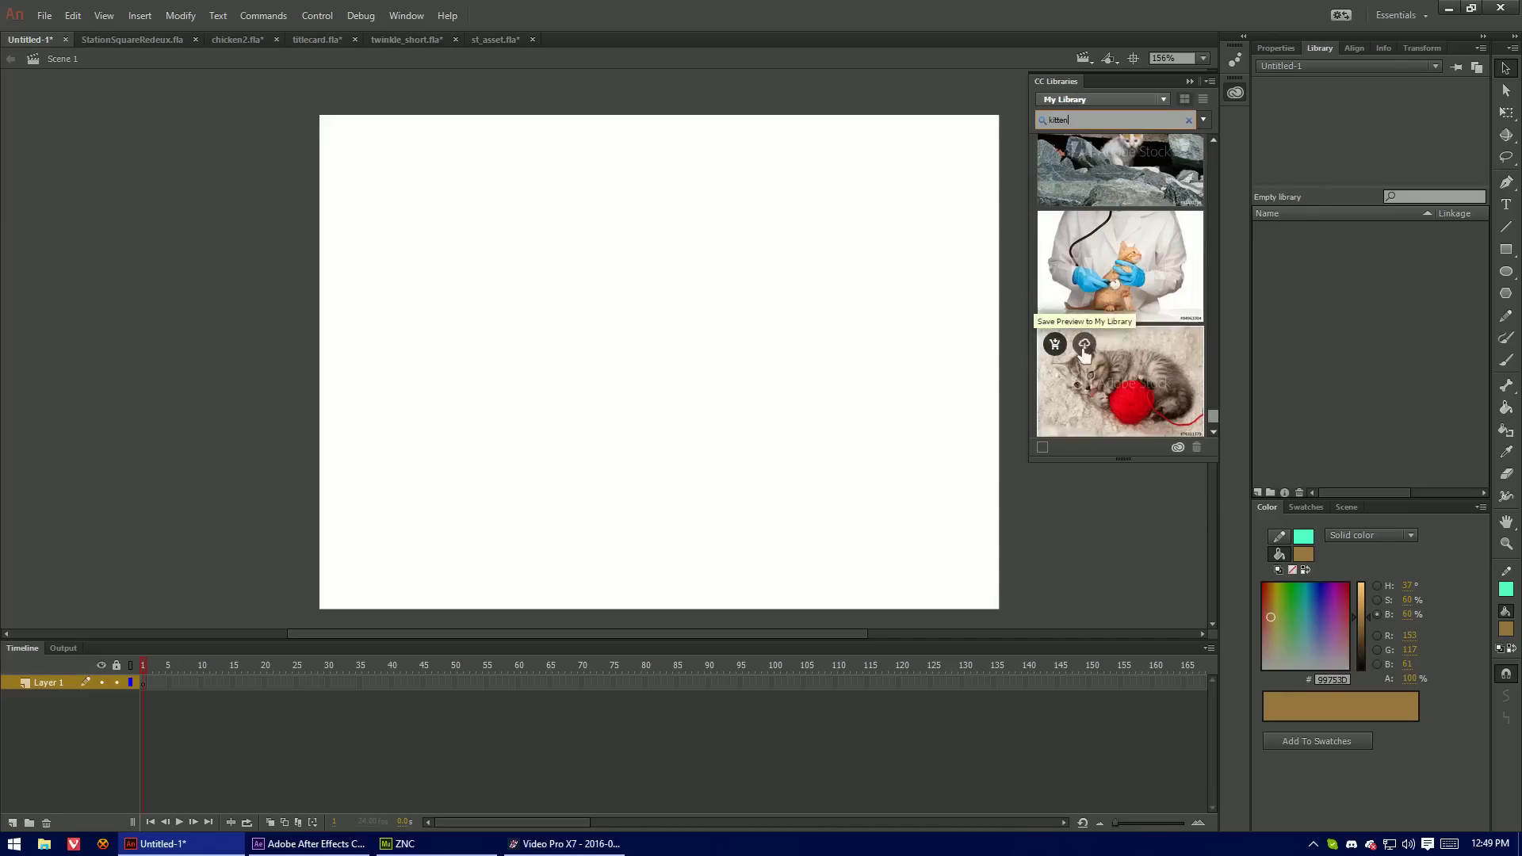
pyautogui.click(1234, 94)
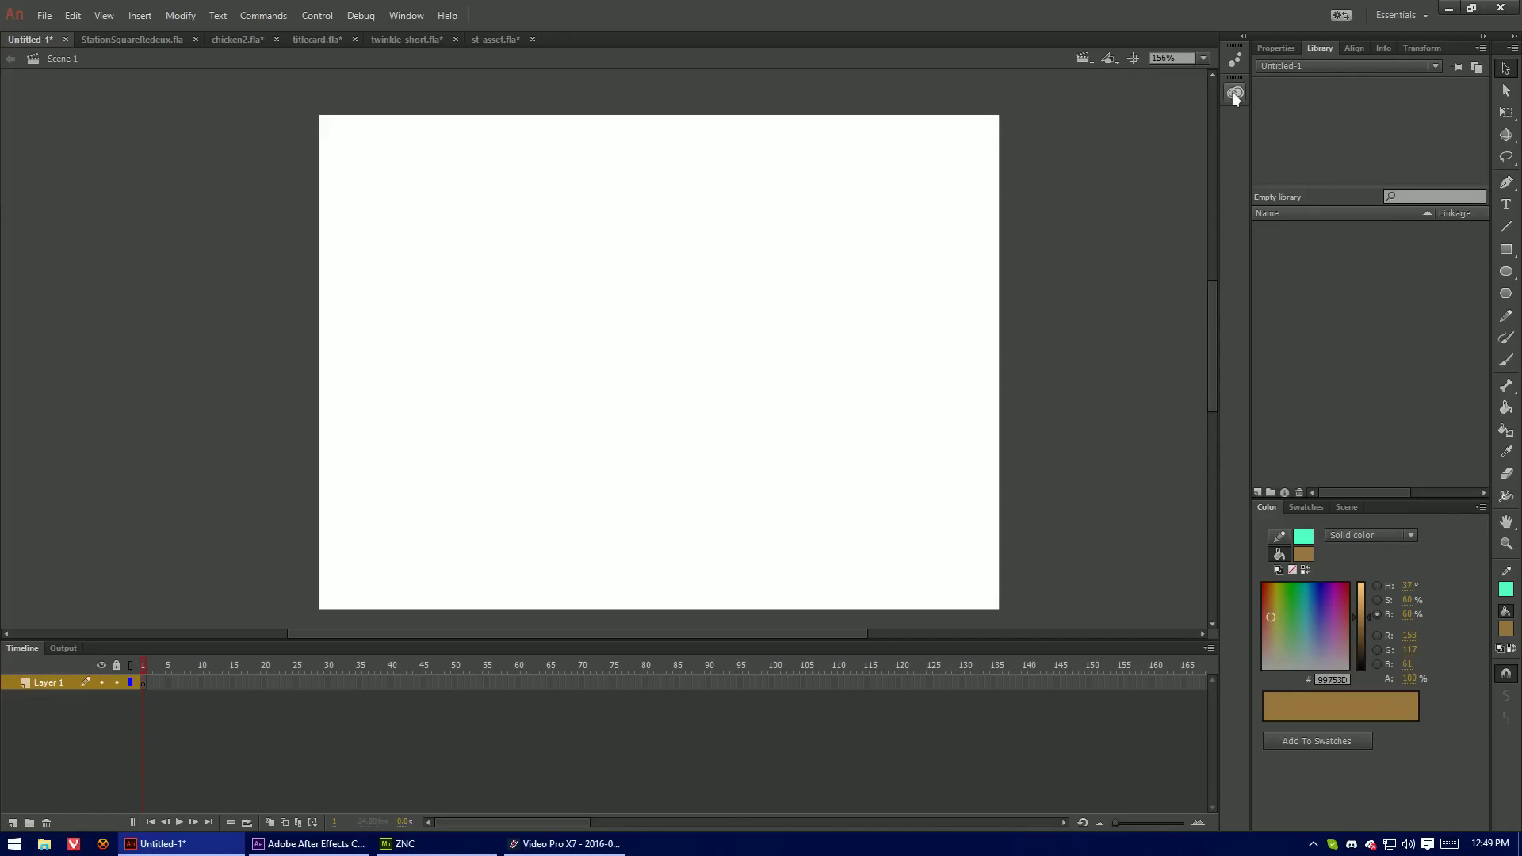
# Create a new HTML5 Canvas document
pyautogui.click(40, 17)
pyautogui.click(48, 28)
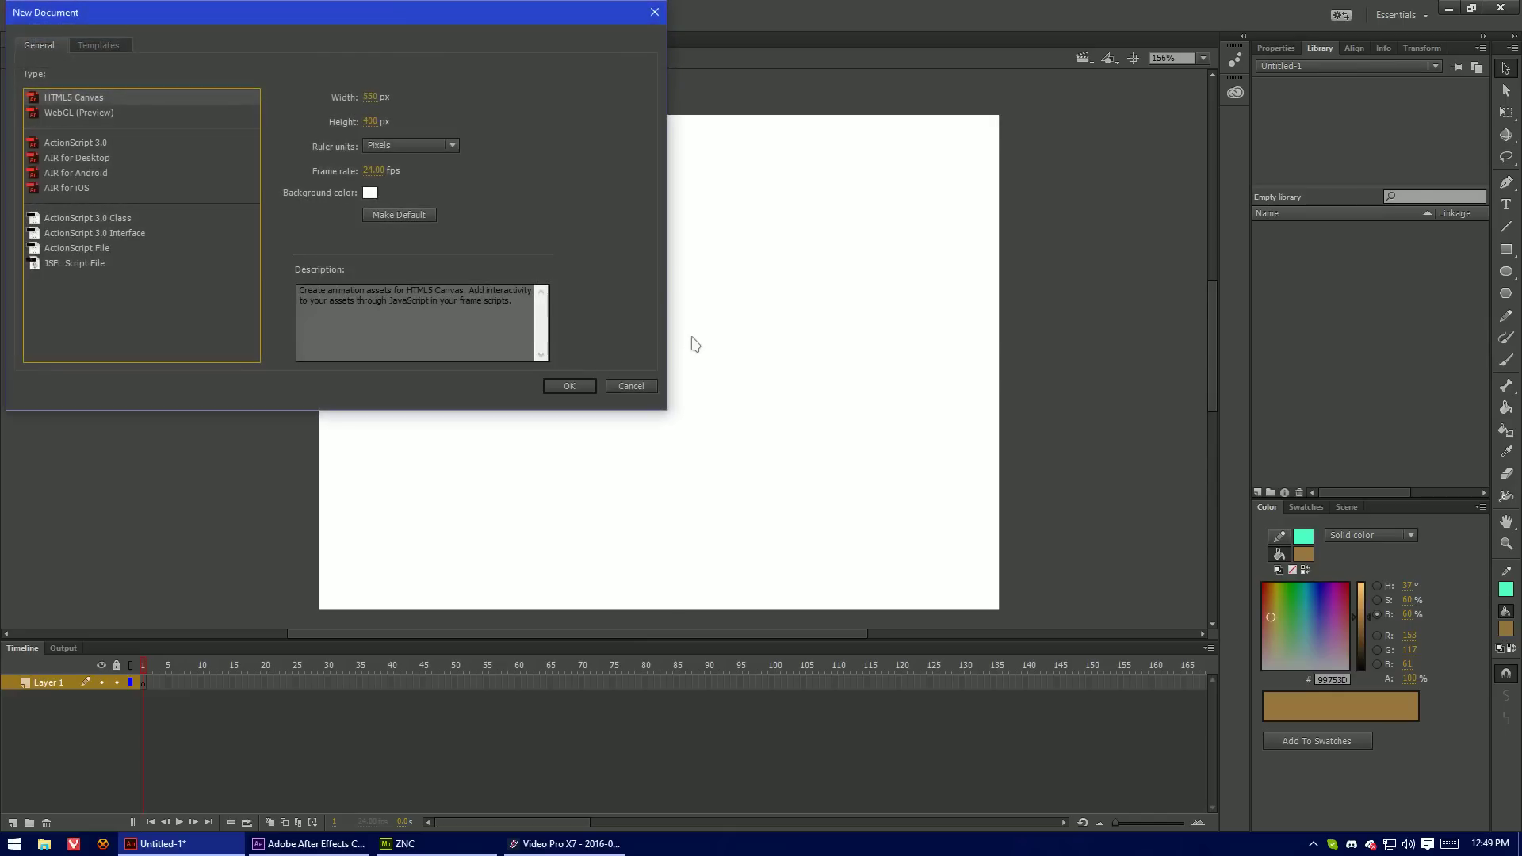
pyautogui.doubleClick(64, 98)
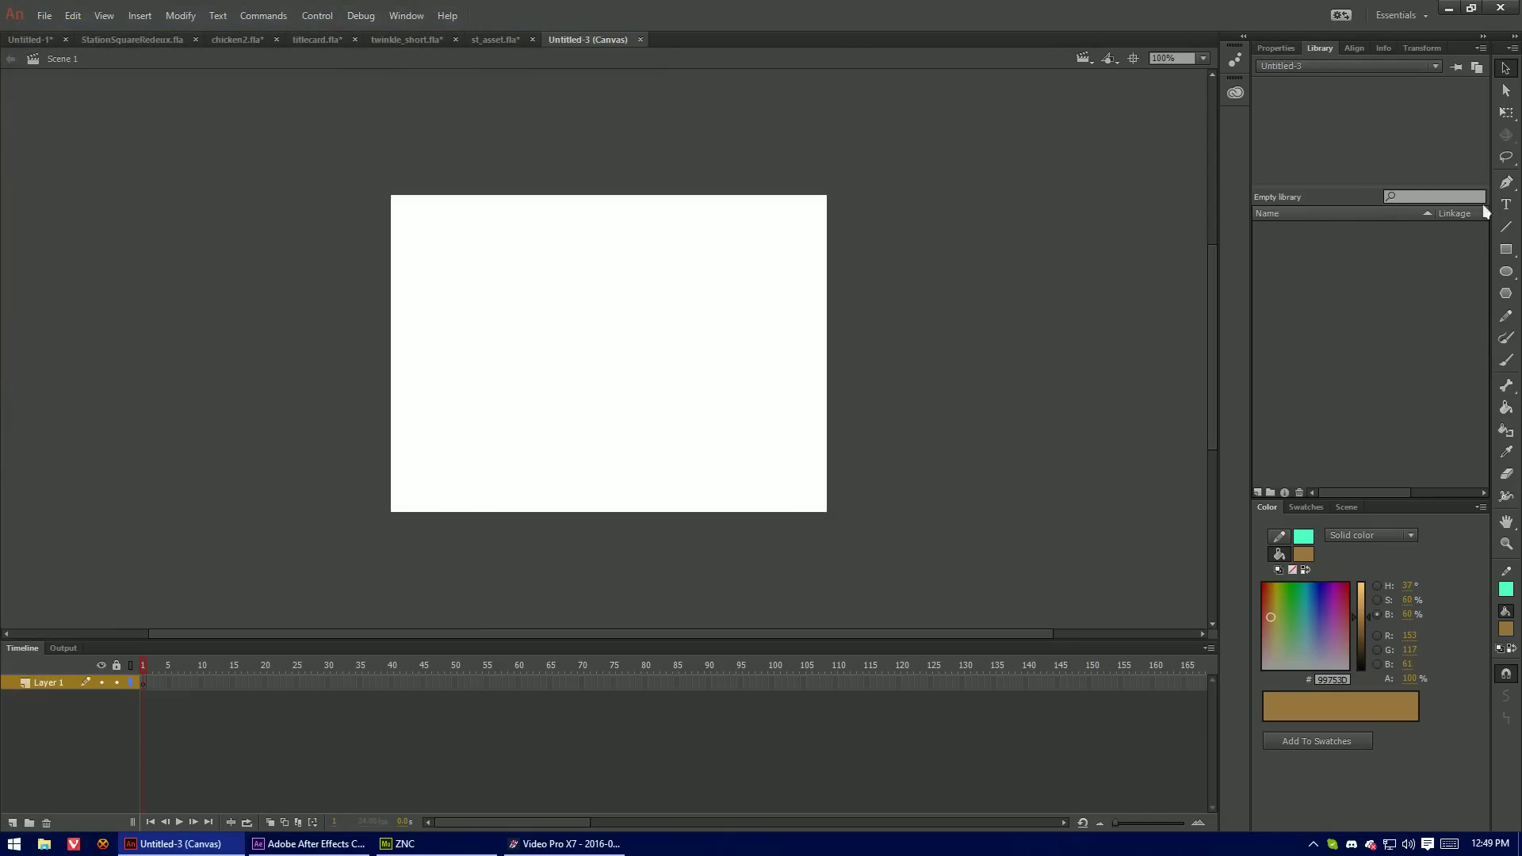
# Draw a text box near the stage's top-left and type test text 'ASDFASDF'
pyautogui.press('t')
pyautogui.moveTo(429, 229); pyautogui.dragTo(693, 333)
pyautogui.click(1278, 48)
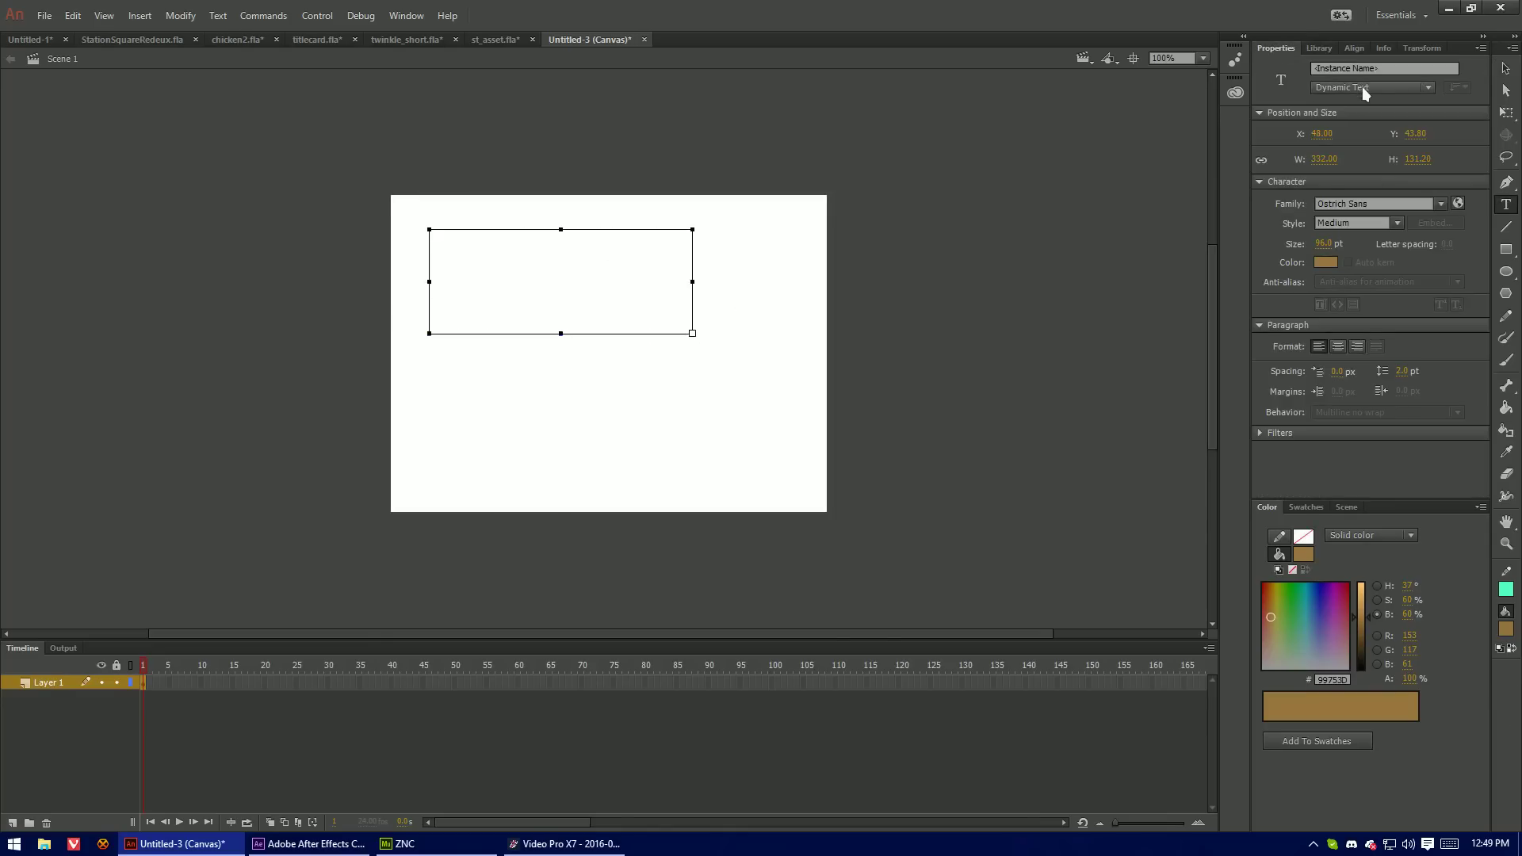
pyautogui.write('ASDFASDF')
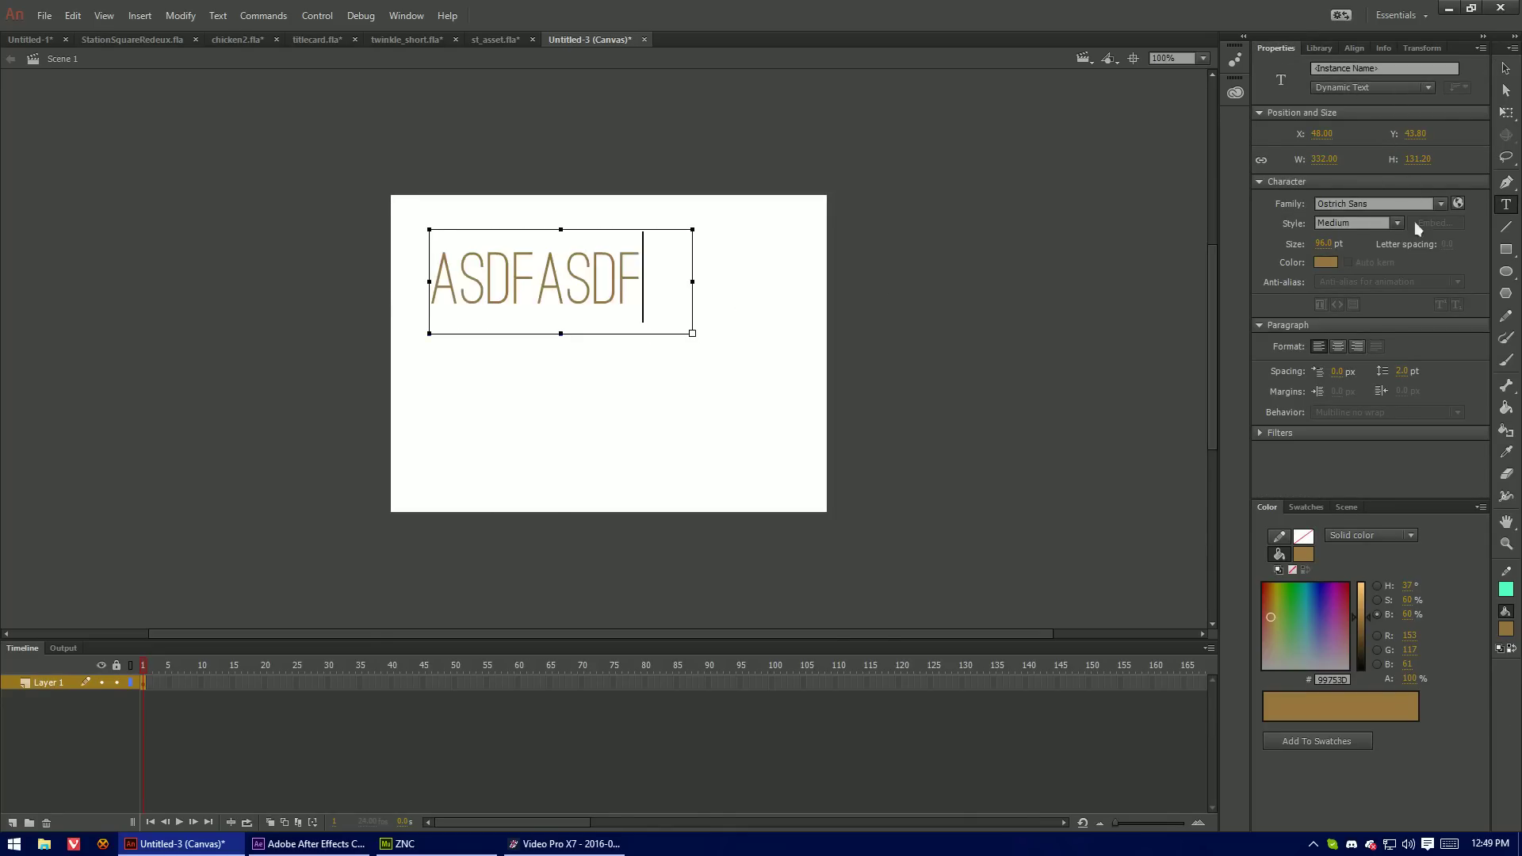
# Add the Bebas Neue web font family, then delete the test text
pyautogui.click(1456, 204)
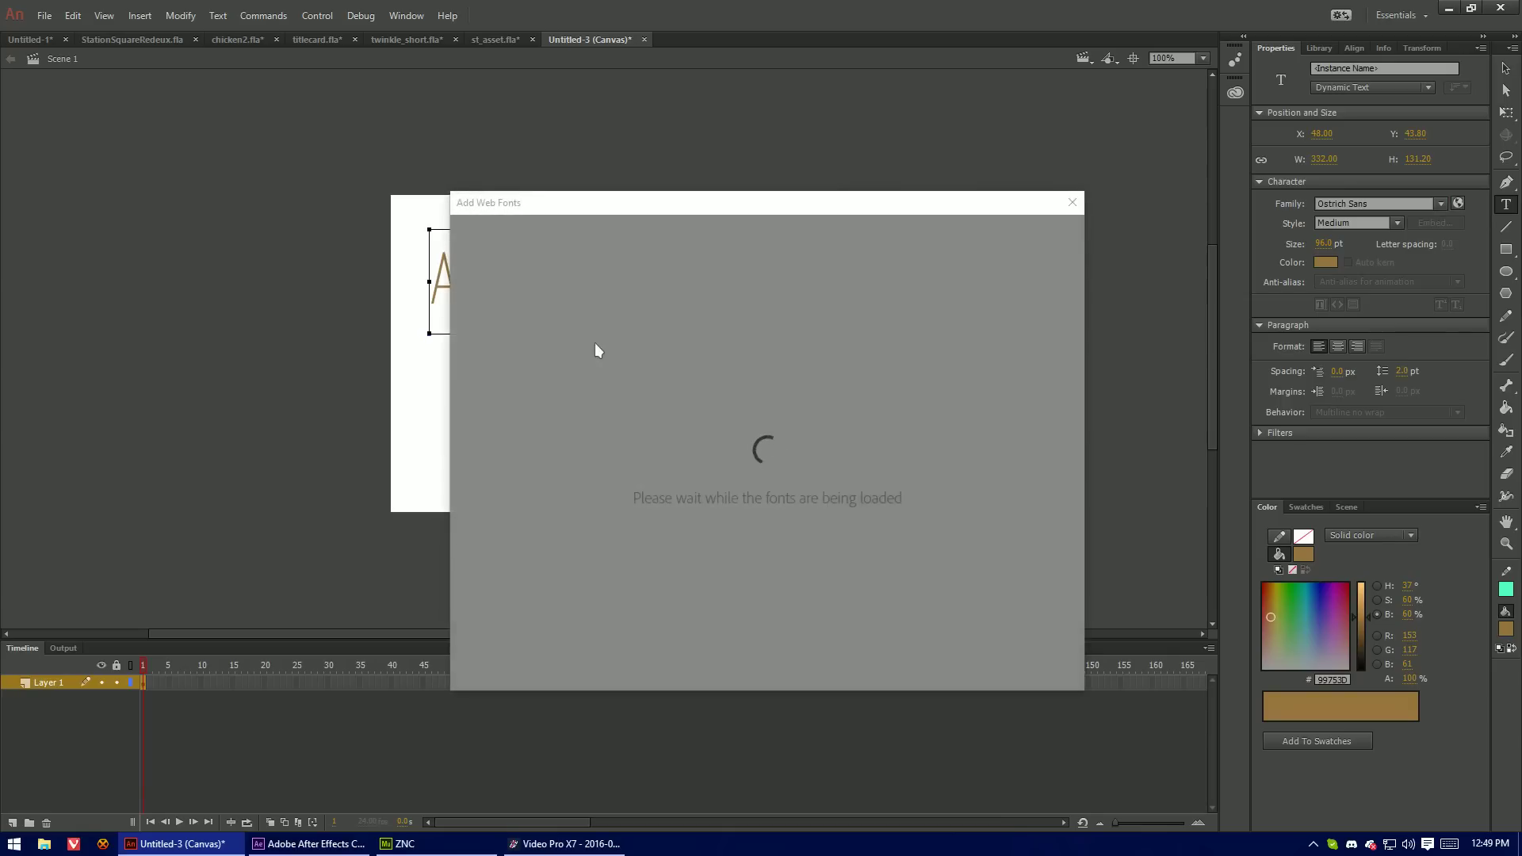
pyautogui.moveTo(677, 212); pyautogui.dragTo(398, 140)
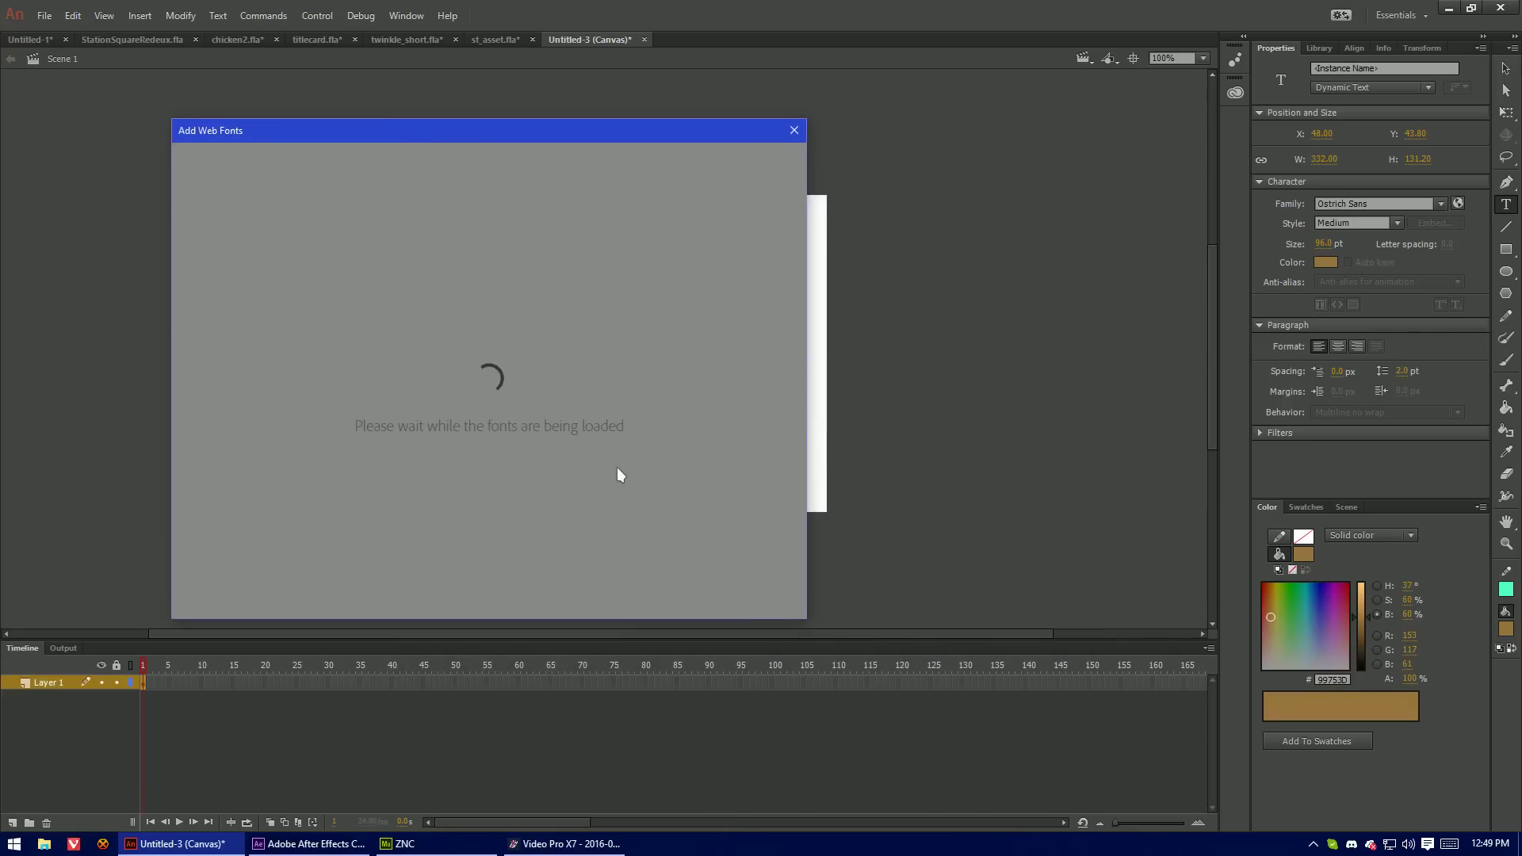
pyautogui.scroll(-15, 557, 476)
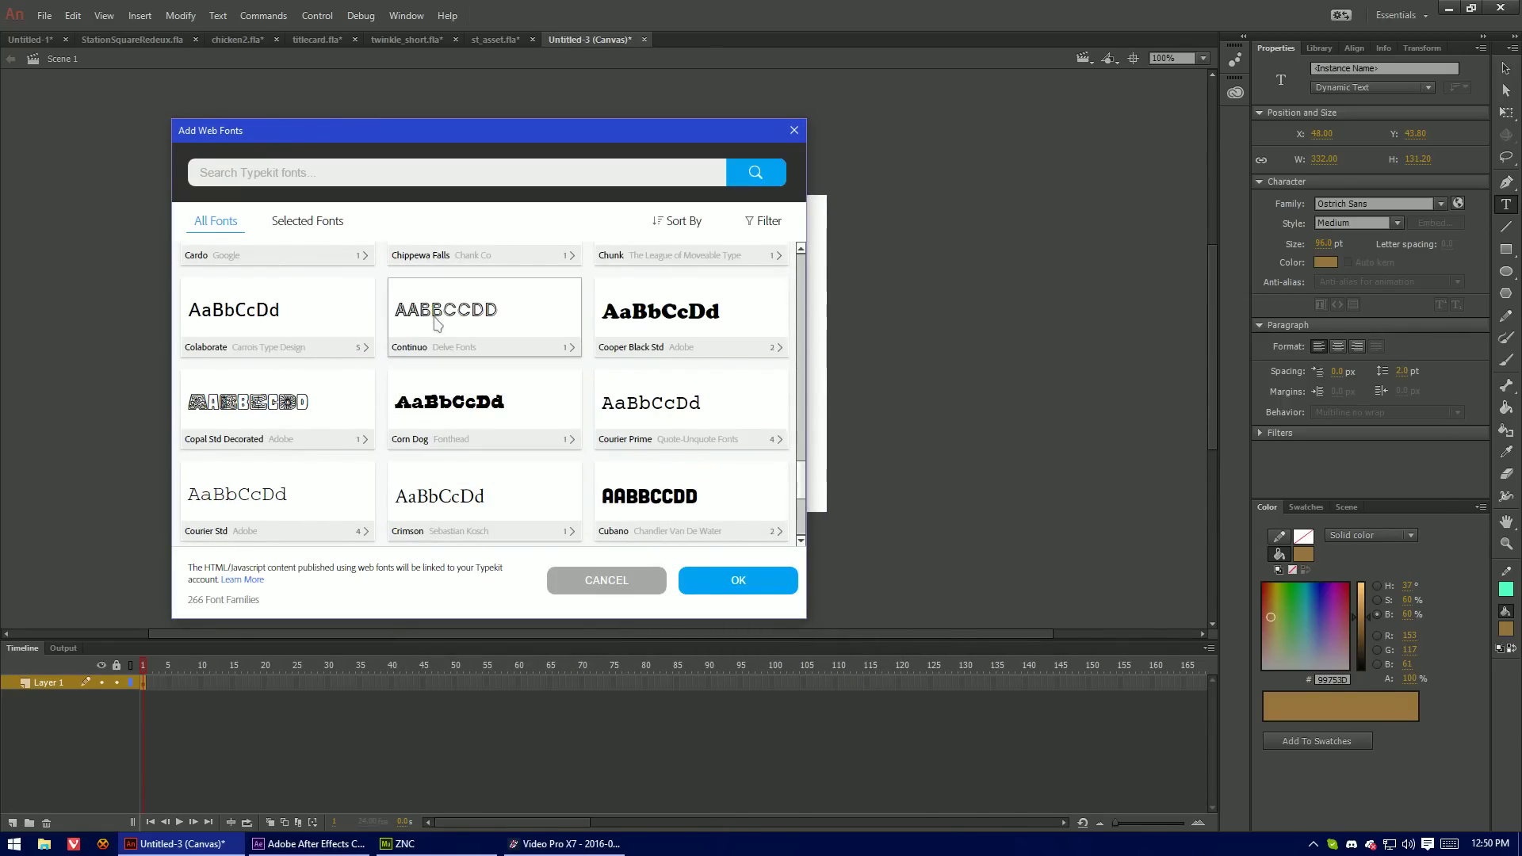
pyautogui.scroll(5, 448, 396)
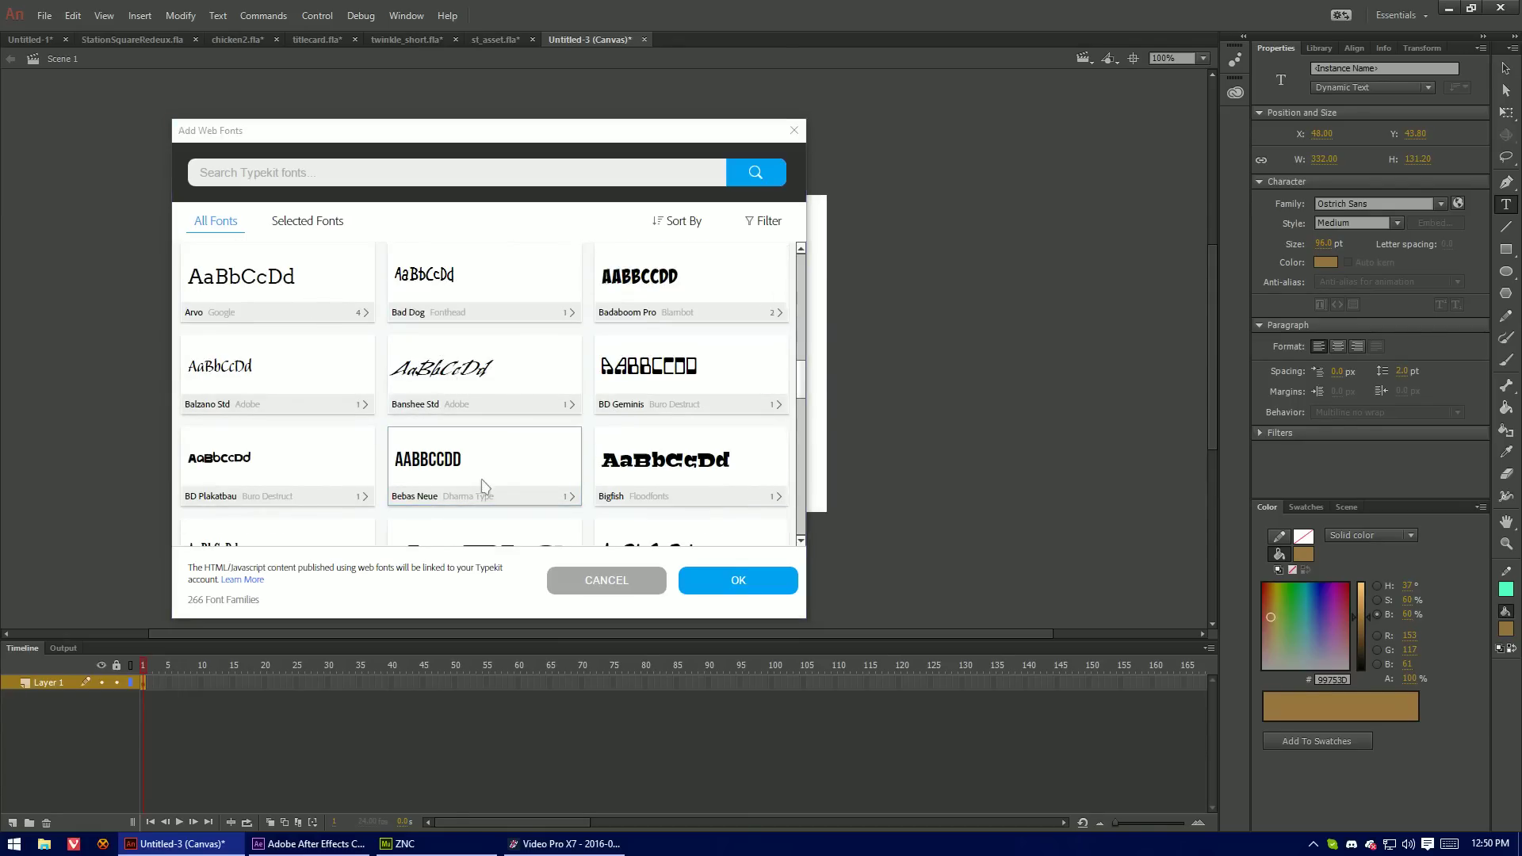
pyautogui.click(527, 483)
pyautogui.click(738, 581)
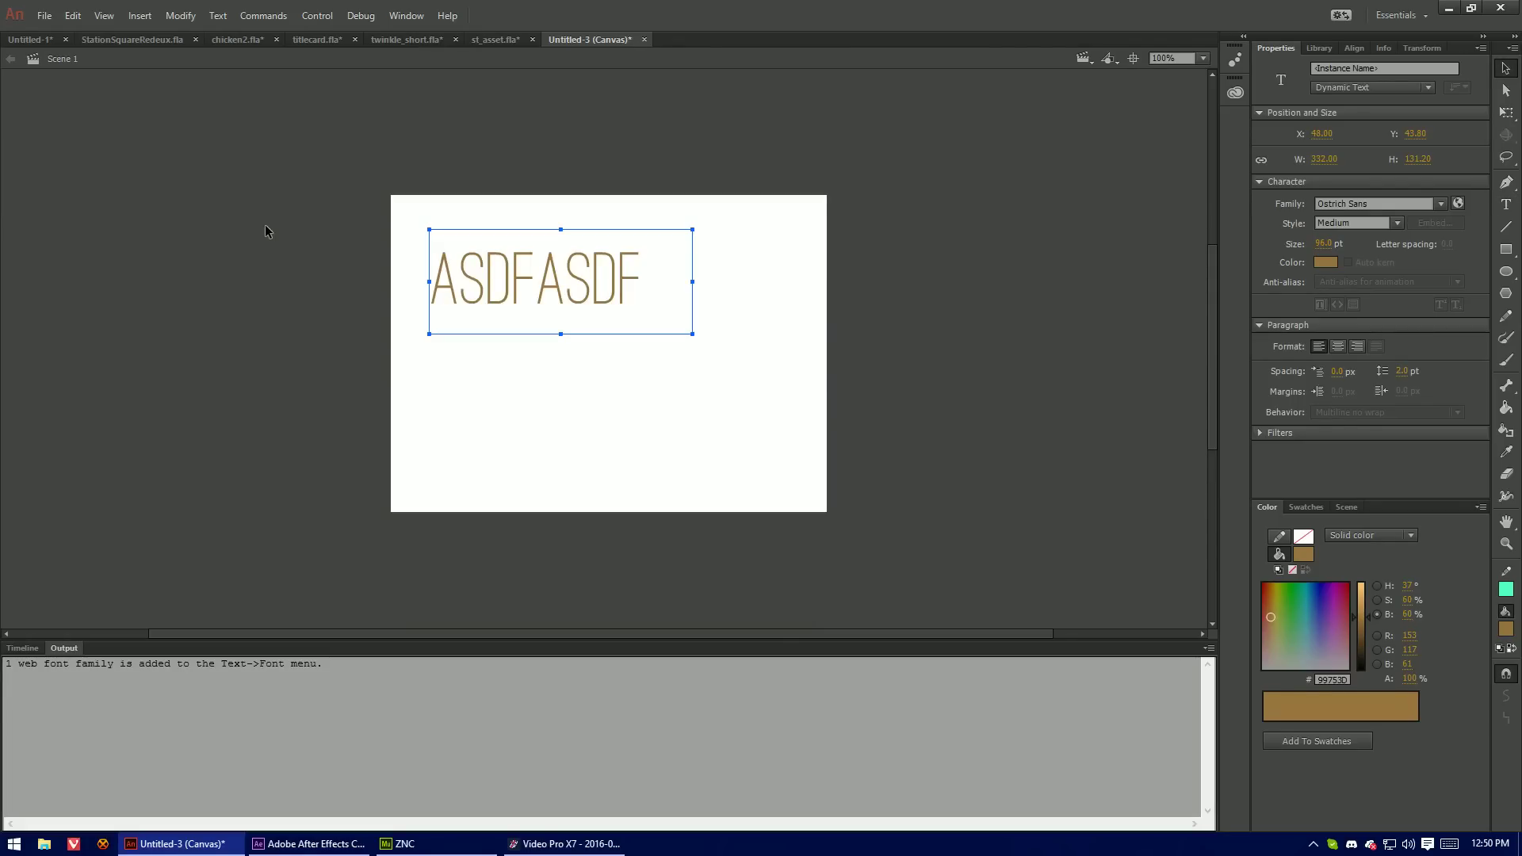
pyautogui.press('Delete')
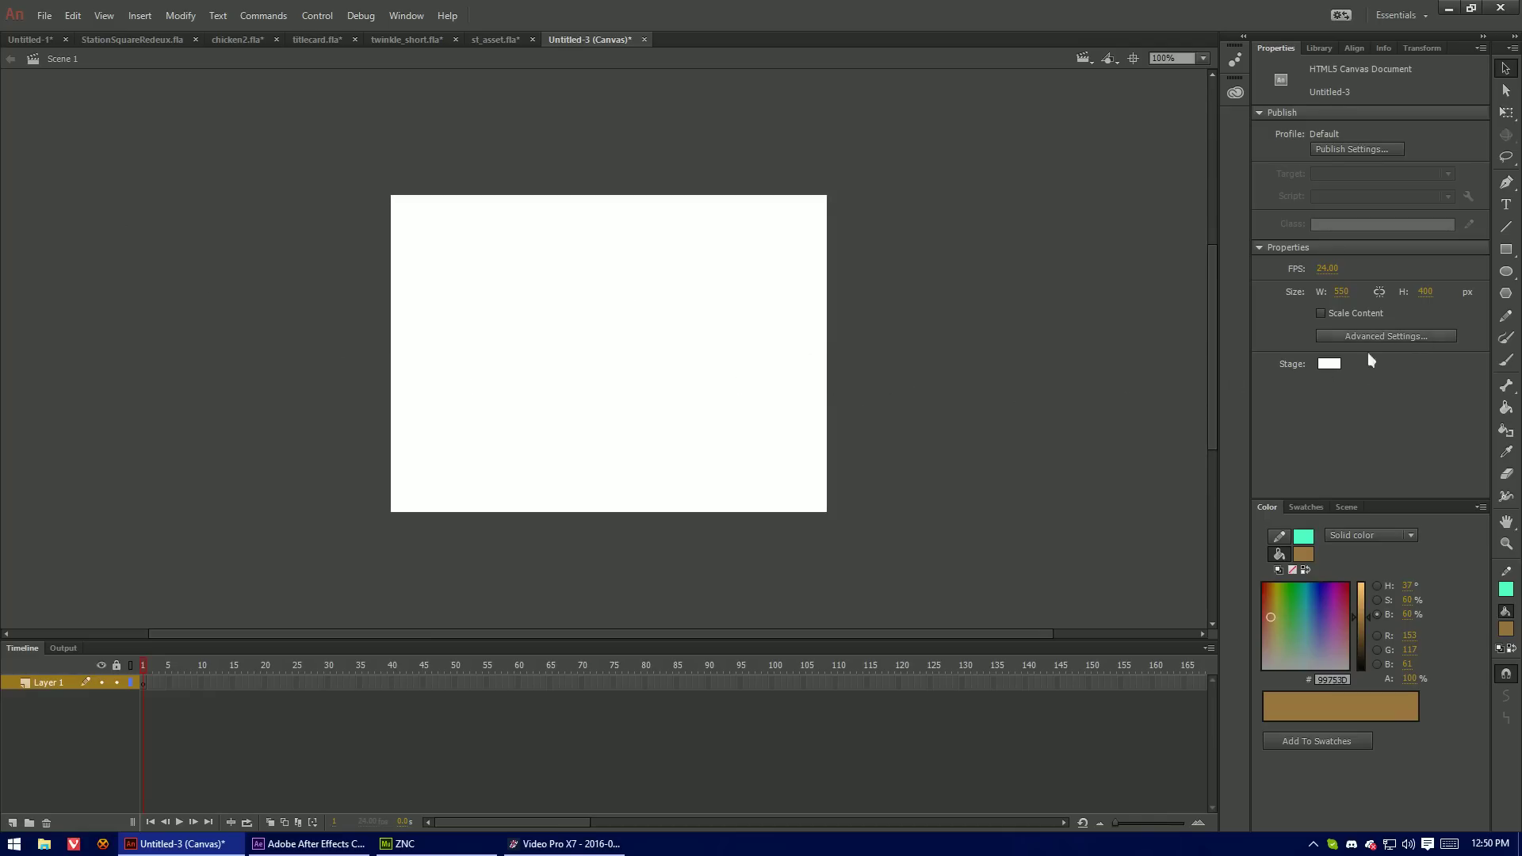
# Select the Paint Brush tool, briefly trying the Pencil before switching back
pyautogui.press('y')
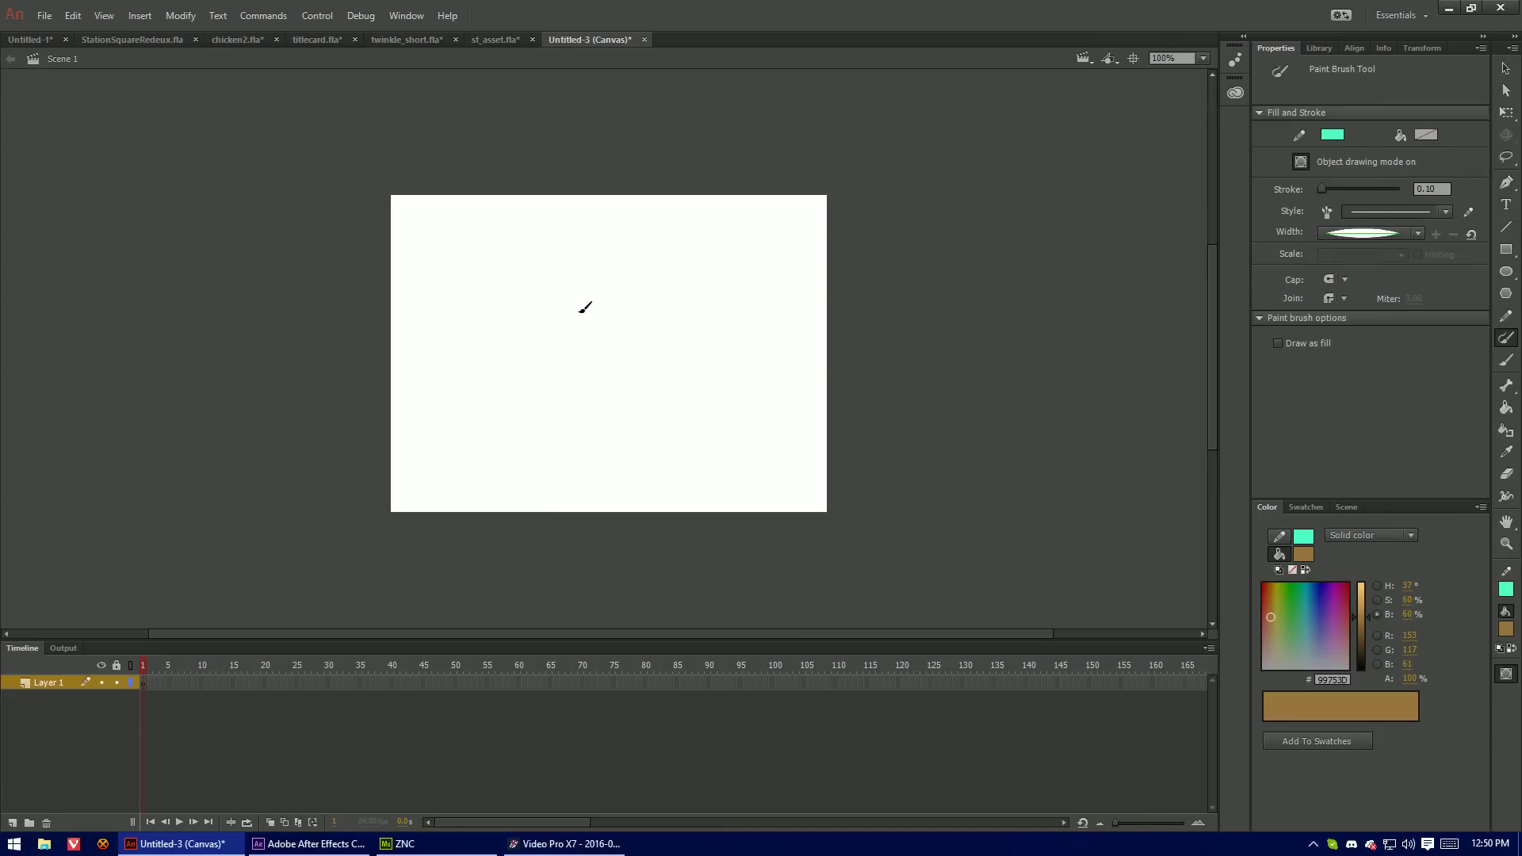
pyautogui.hotkey('shift', 'y')
pyautogui.press('y')
# In the enlarged Brush Library, choose the Artistic Pencil - Feather brush
pyautogui.click(1327, 211)
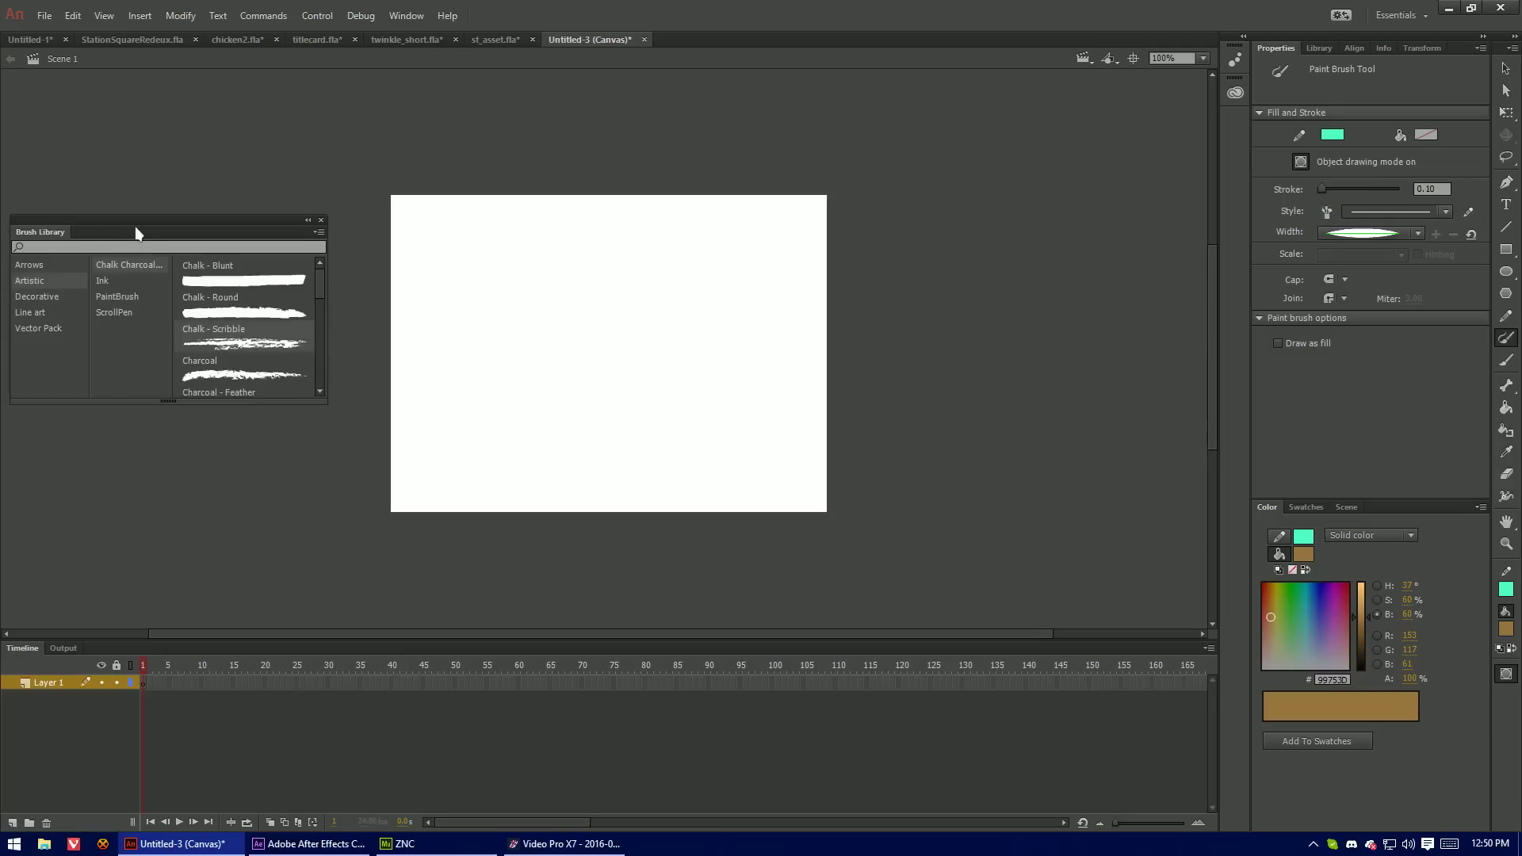
pyautogui.moveTo(136, 231); pyautogui.dragTo(142, 175)
pyautogui.moveTo(323, 347)
pyautogui.mouseDown()
pyautogui.moveTo(322, 604)
pyautogui.moveTo(322, 571)
pyautogui.mouseUp()
pyautogui.scroll(-5, 252, 507)
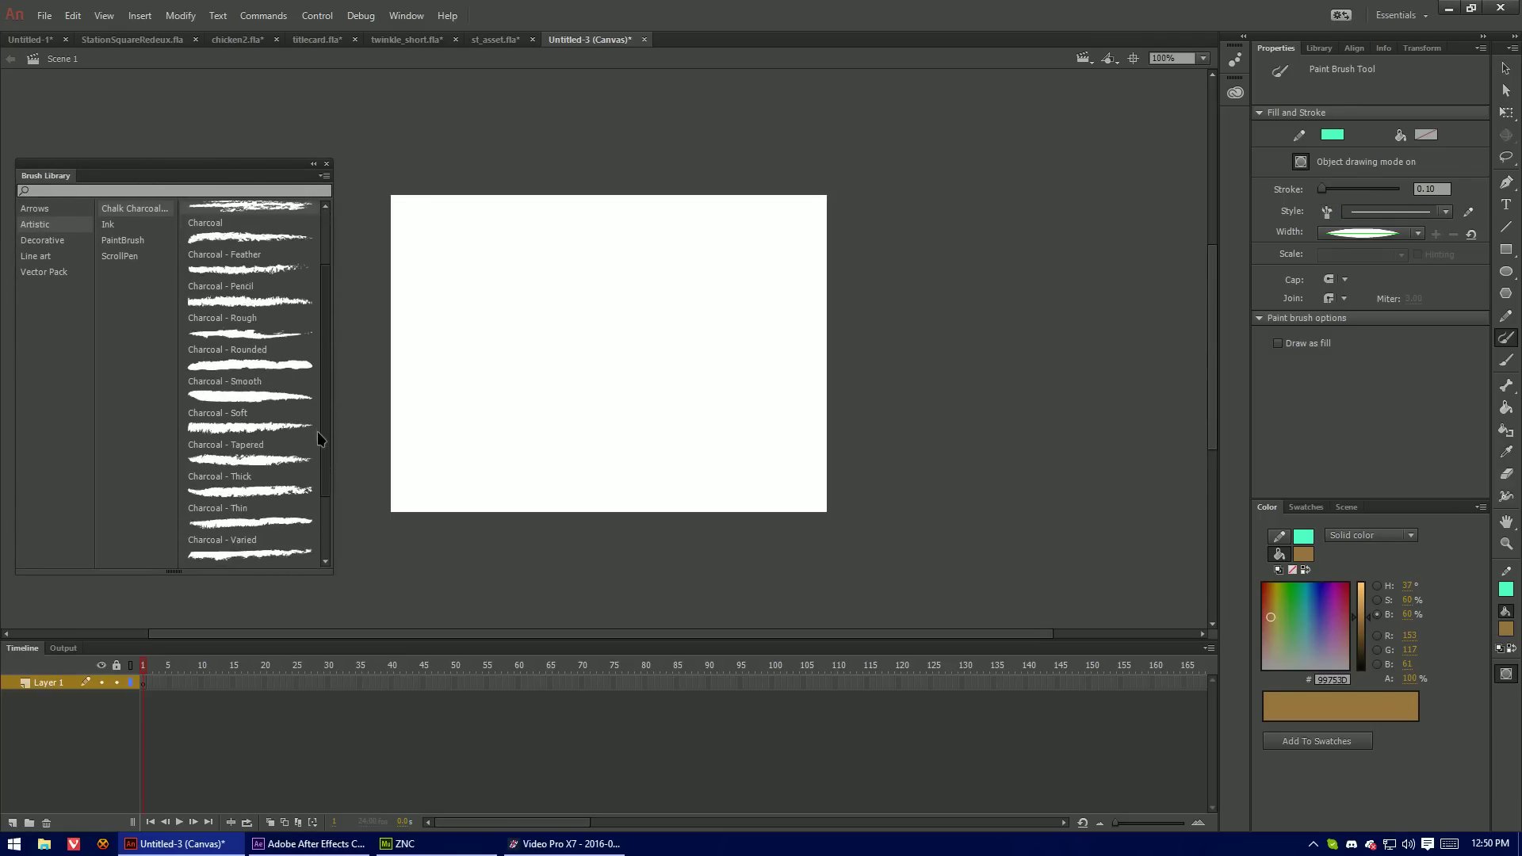
pyautogui.click(250, 519)
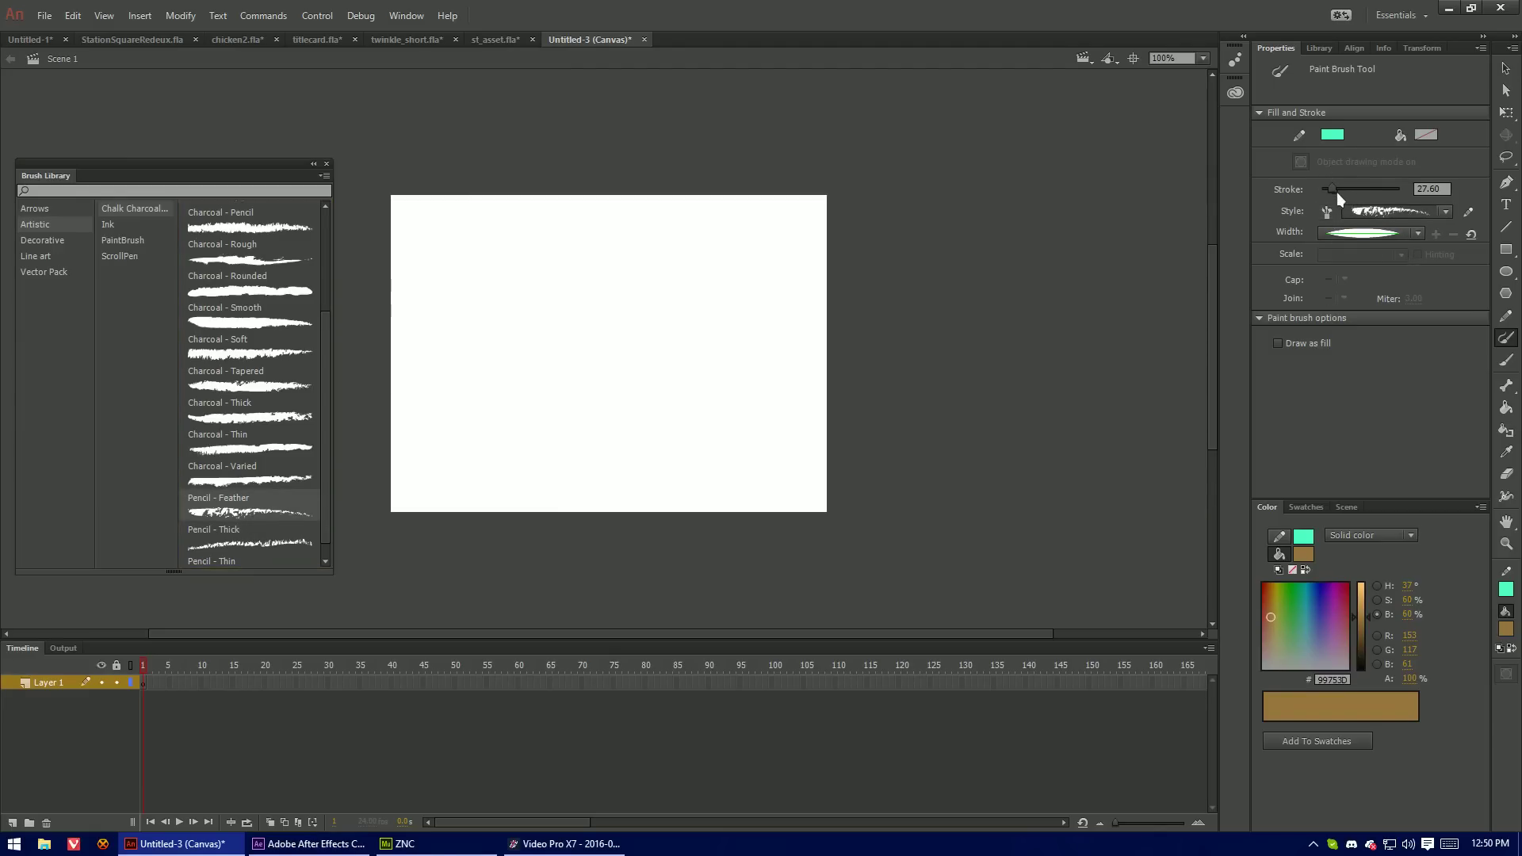
# Paint teal Pencil - Feather strokes across the stage, including a figure-eight loop
pyautogui.moveTo(401, 385)
pyautogui.mouseDown()
pyautogui.moveTo(442, 297)
pyautogui.moveTo(624, 462)
pyautogui.moveTo(797, 318)
pyautogui.mouseUp()
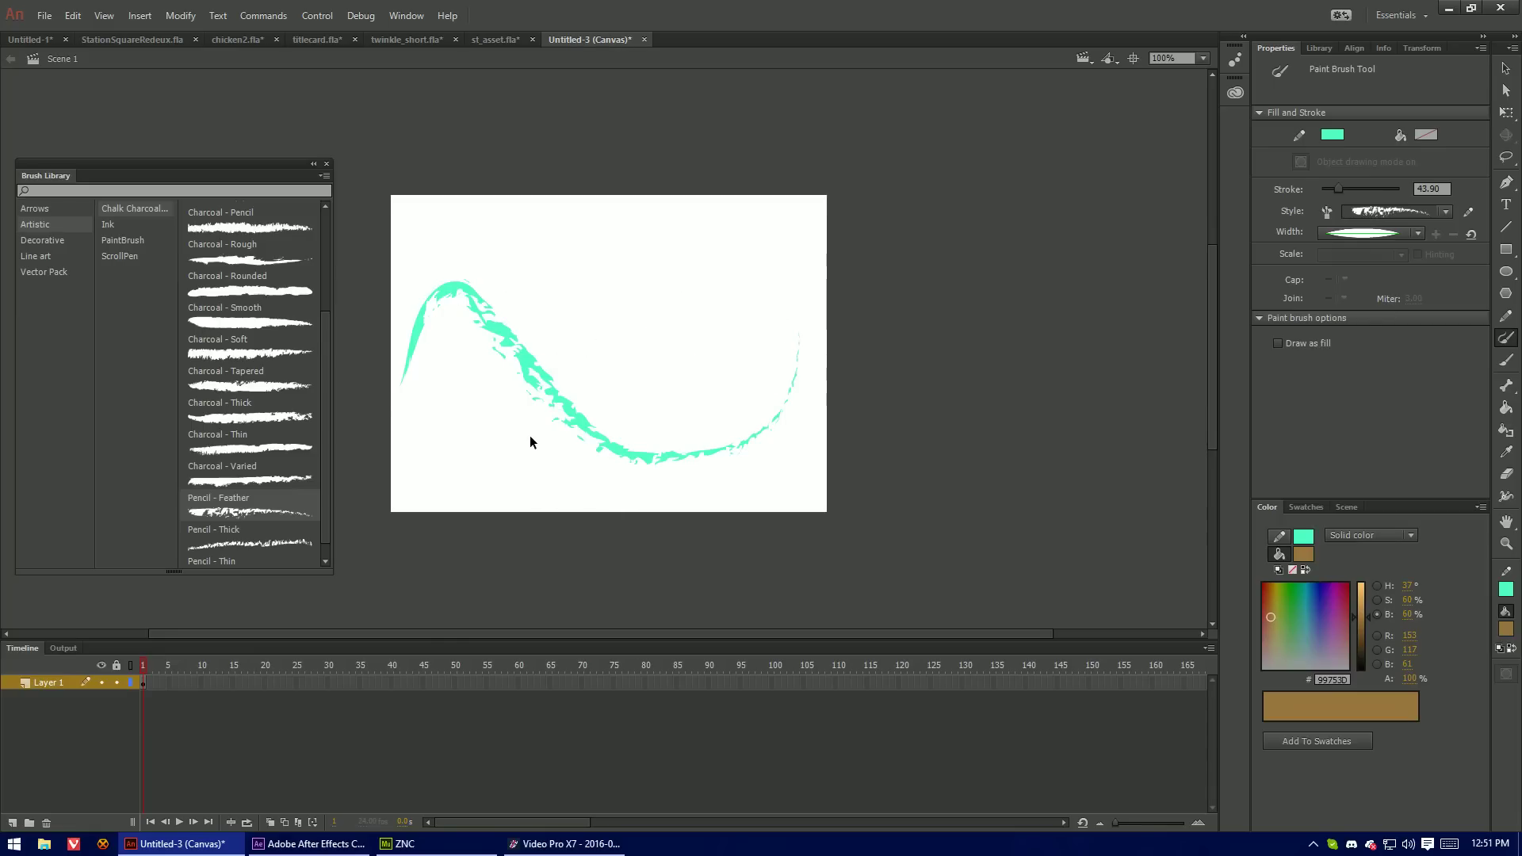
pyautogui.scroll(5, 531, 441)
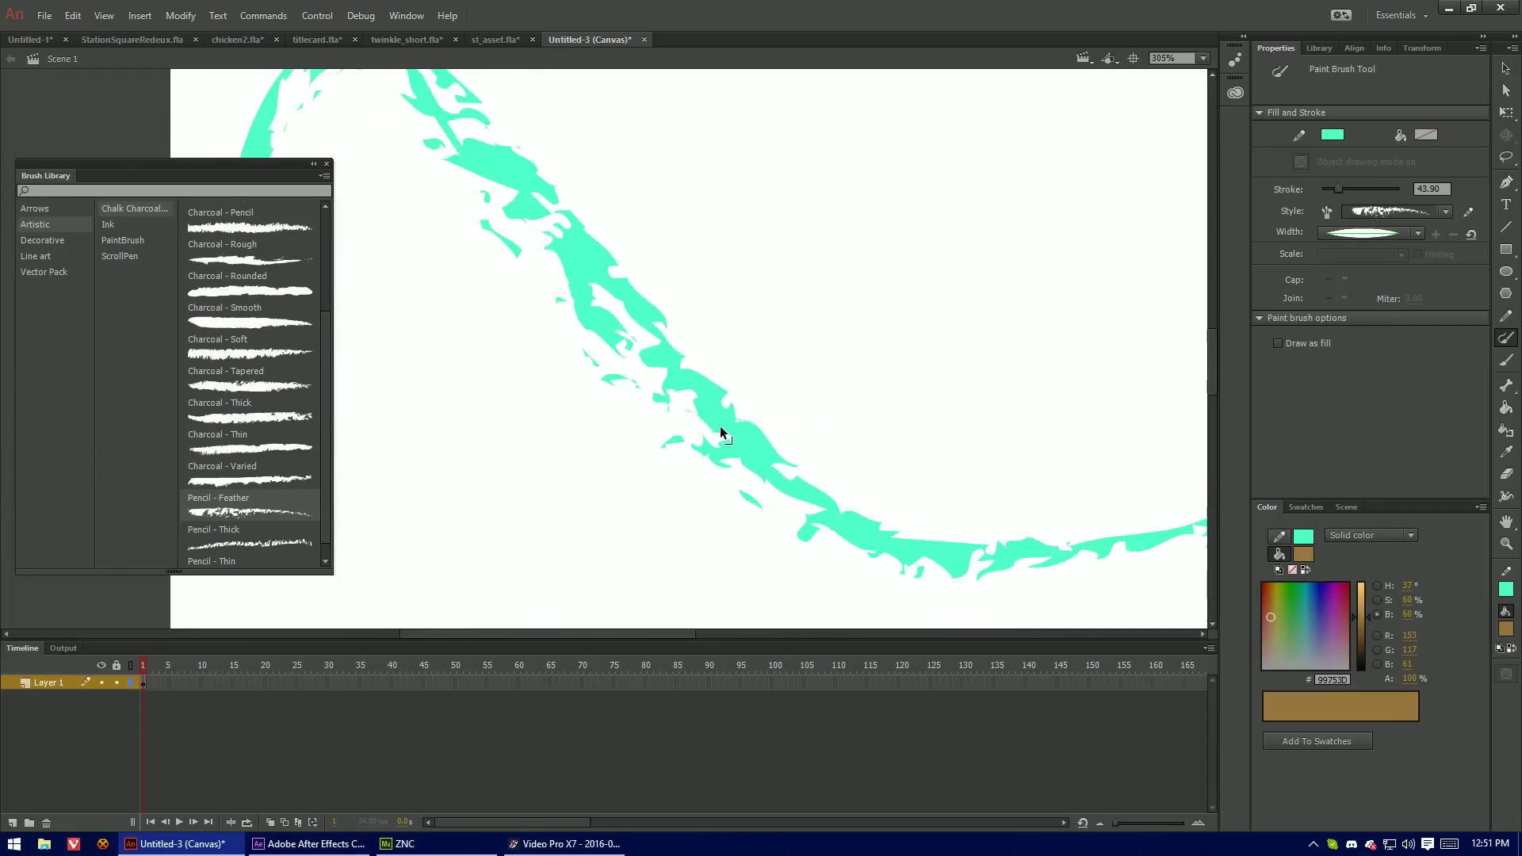
pyautogui.scroll(-5, 719, 430)
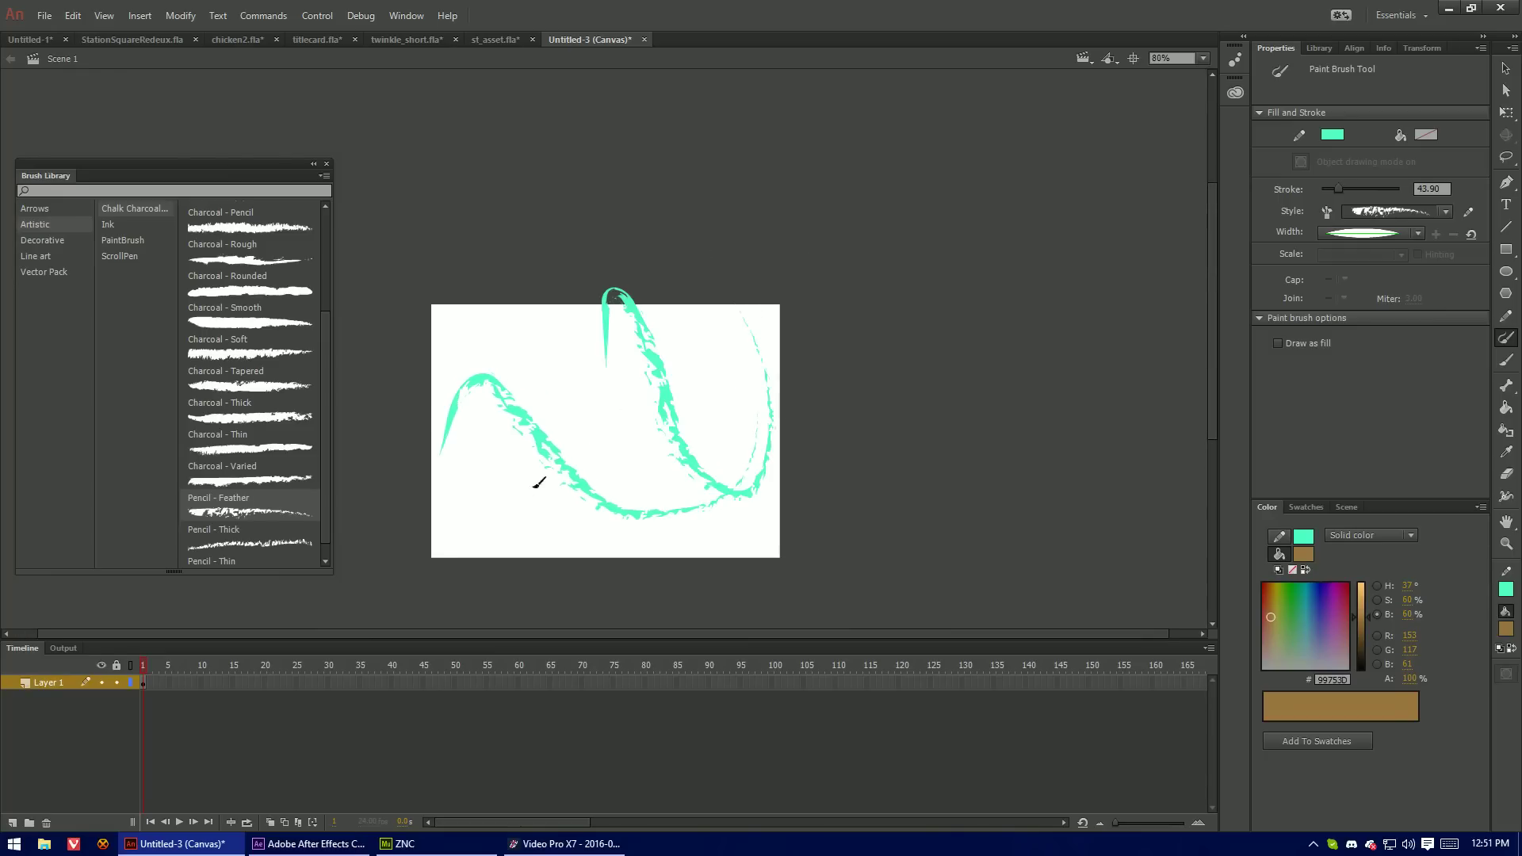
pyautogui.moveTo(435, 538); pyautogui.dragTo(436, 541)
pyautogui.moveTo(460, 270); pyautogui.dragTo(585, 429)
pyautogui.scroll(4, 512, 490)
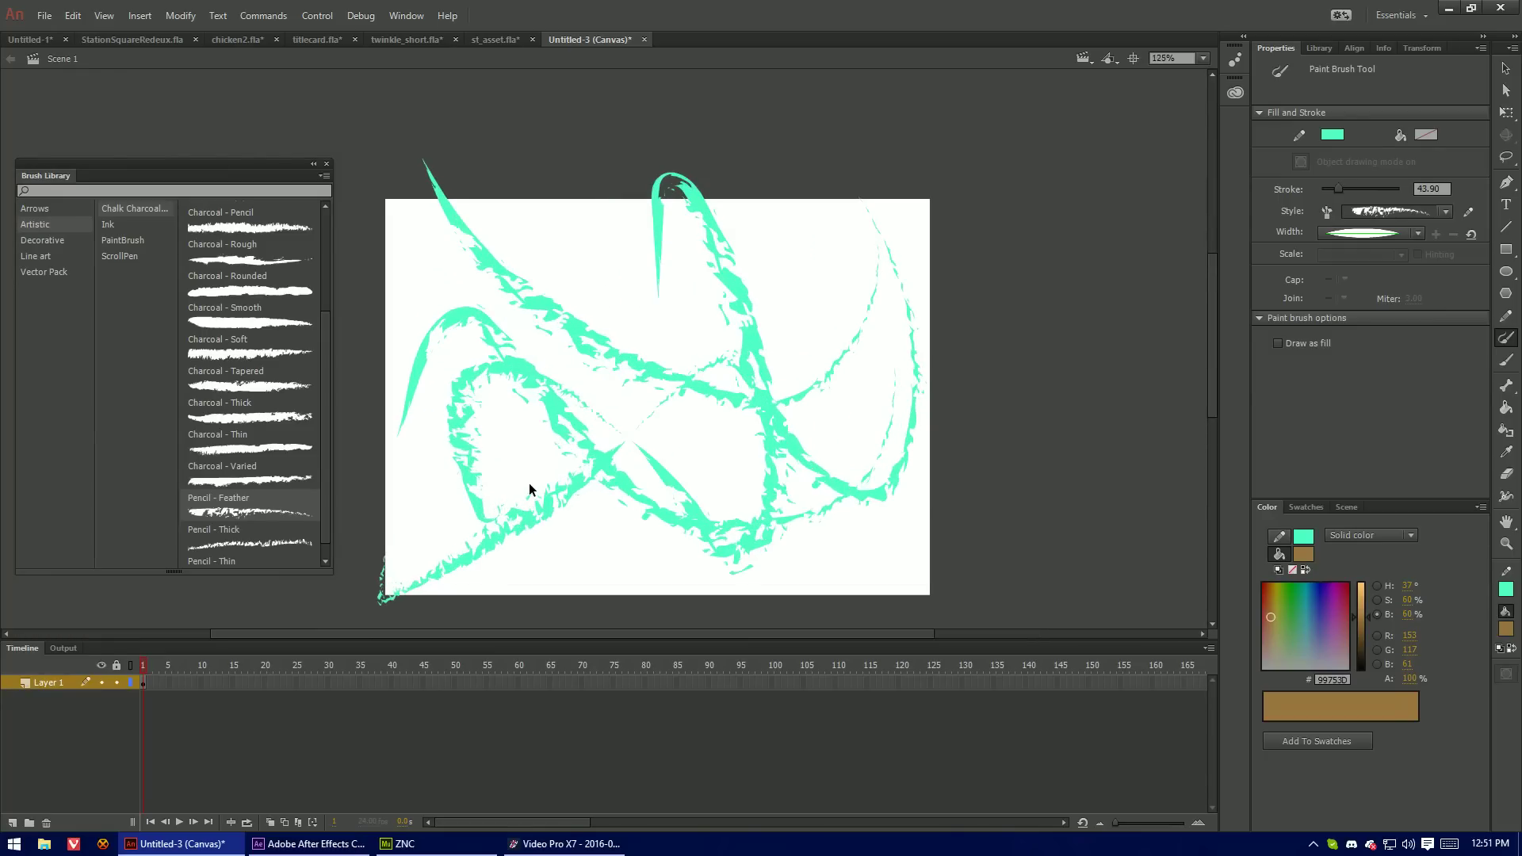
pyautogui.scroll(3, 576, 487)
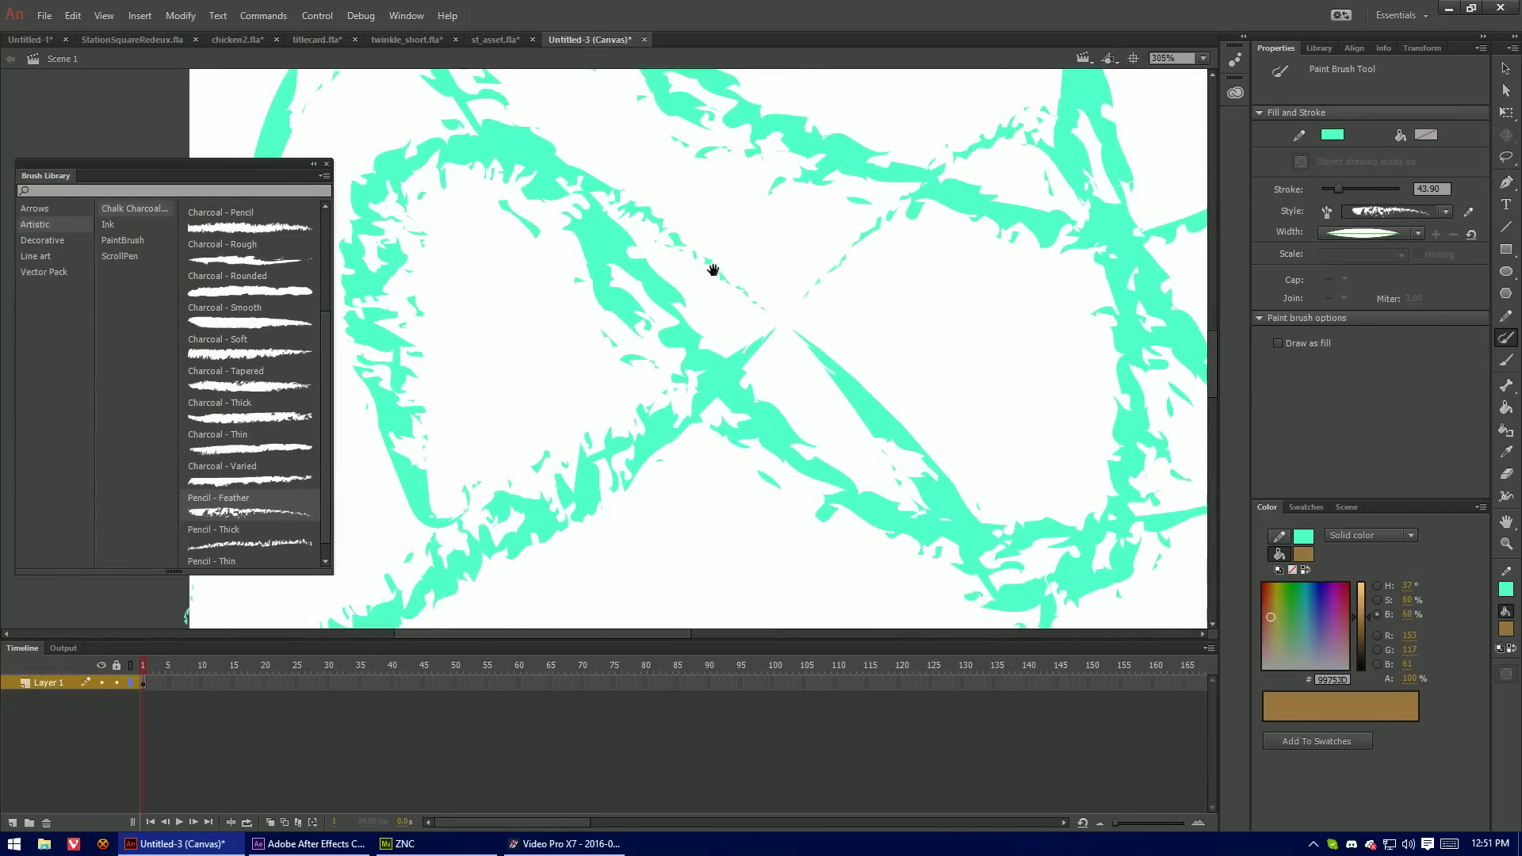
pyautogui.moveTo(576, 452)
pyautogui.mouseDown()
pyautogui.moveTo(872, 323)
pyautogui.moveTo(544, 278)
pyautogui.moveTo(662, 533)
pyautogui.moveTo(933, 305)
pyautogui.moveTo(468, 285)
pyautogui.moveTo(802, 421)
pyautogui.moveTo(591, 299)
pyautogui.moveTo(600, 347)
pyautogui.mouseUp()
pyautogui.scroll(-5, 611, 358)
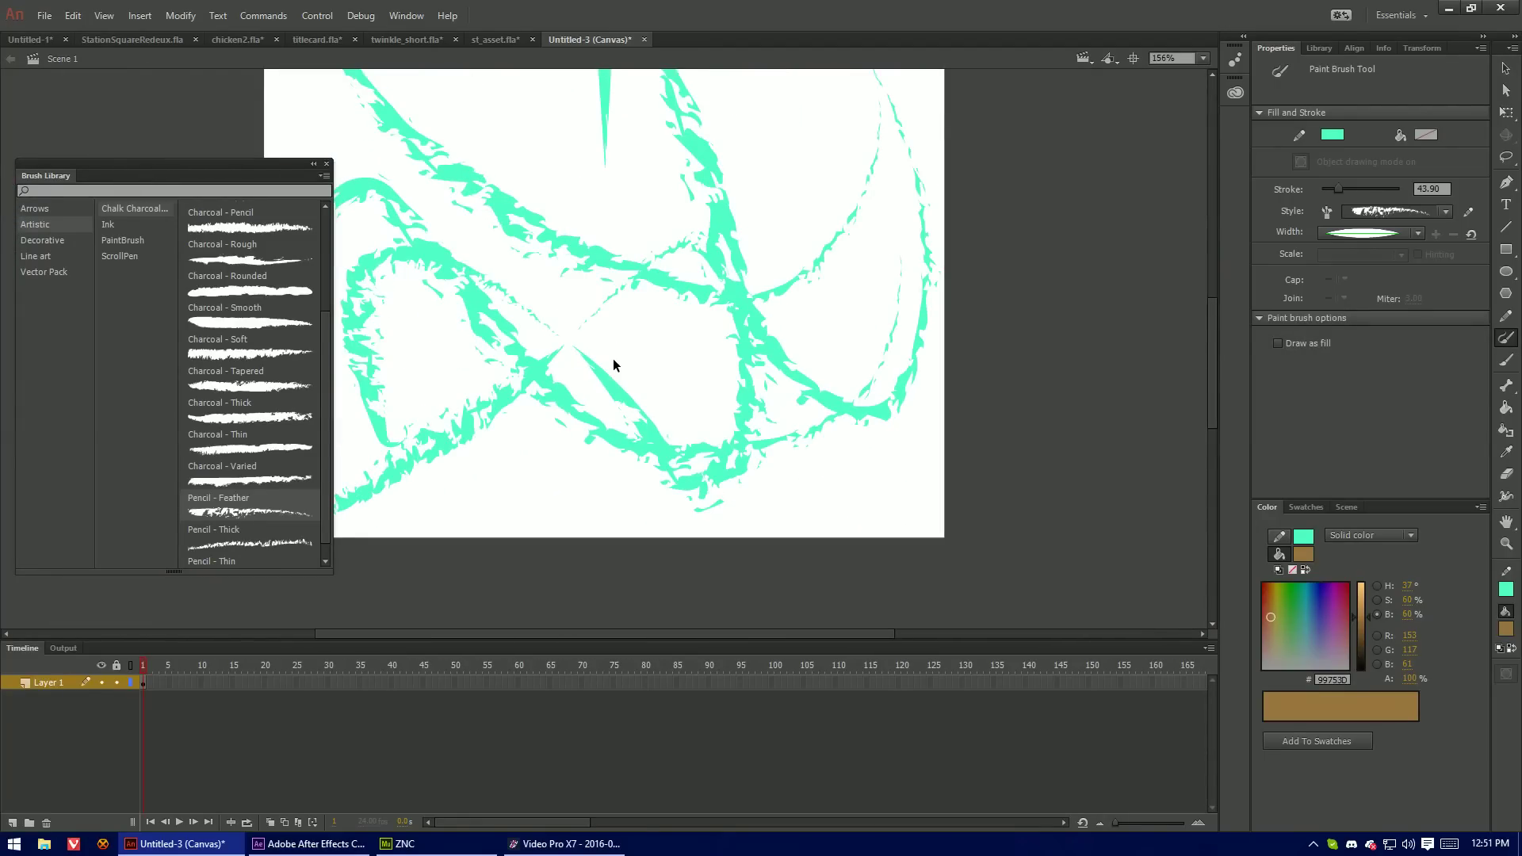
# Select and delete all the teal brush strokes
pyautogui.press('v')
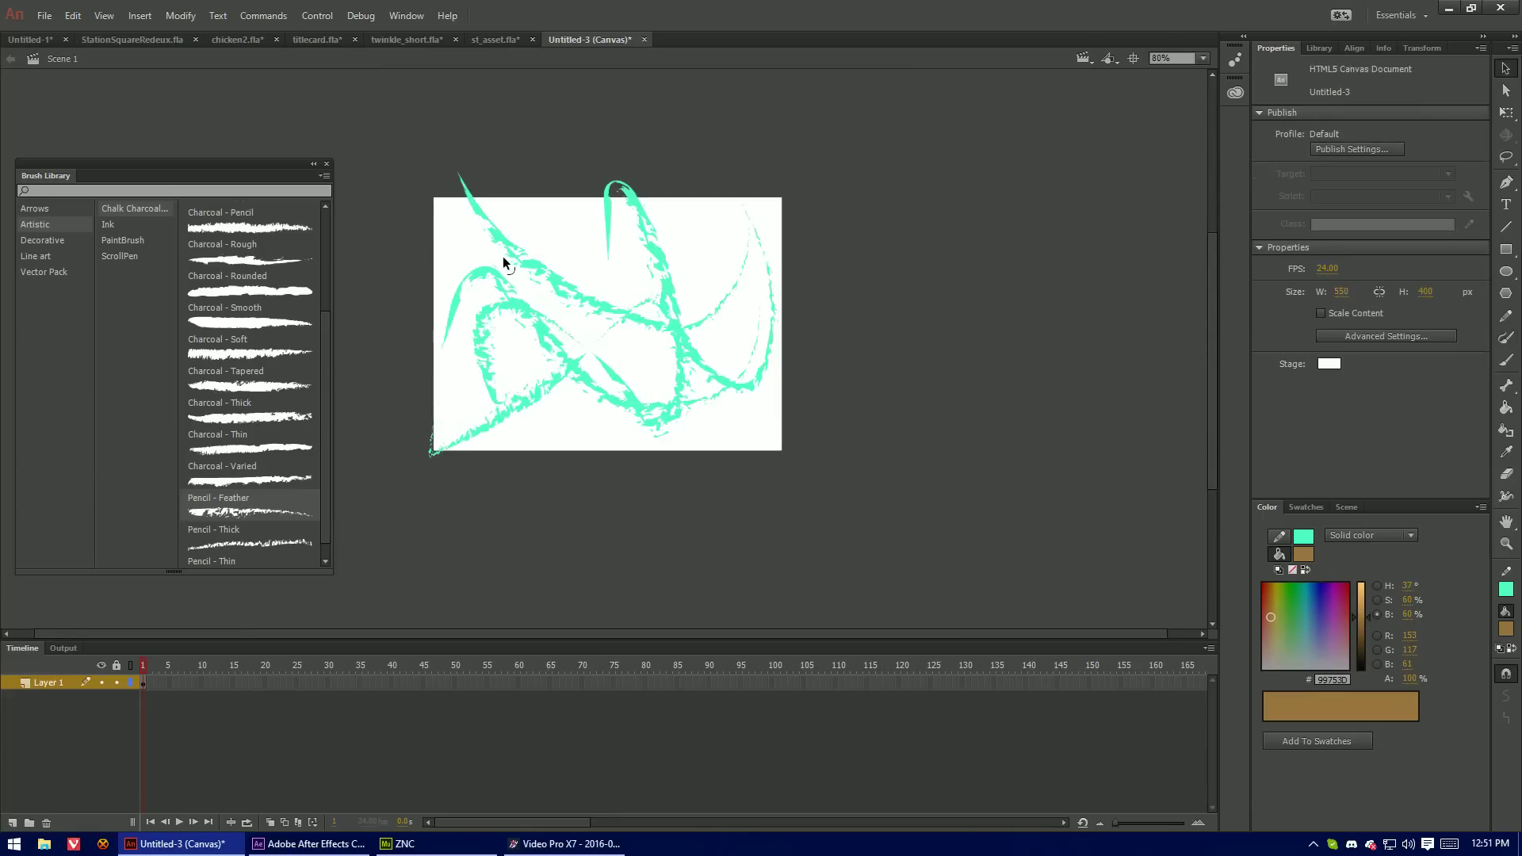
pyautogui.moveTo(388, 140); pyautogui.dragTo(778, 459)
pyautogui.press('Delete')
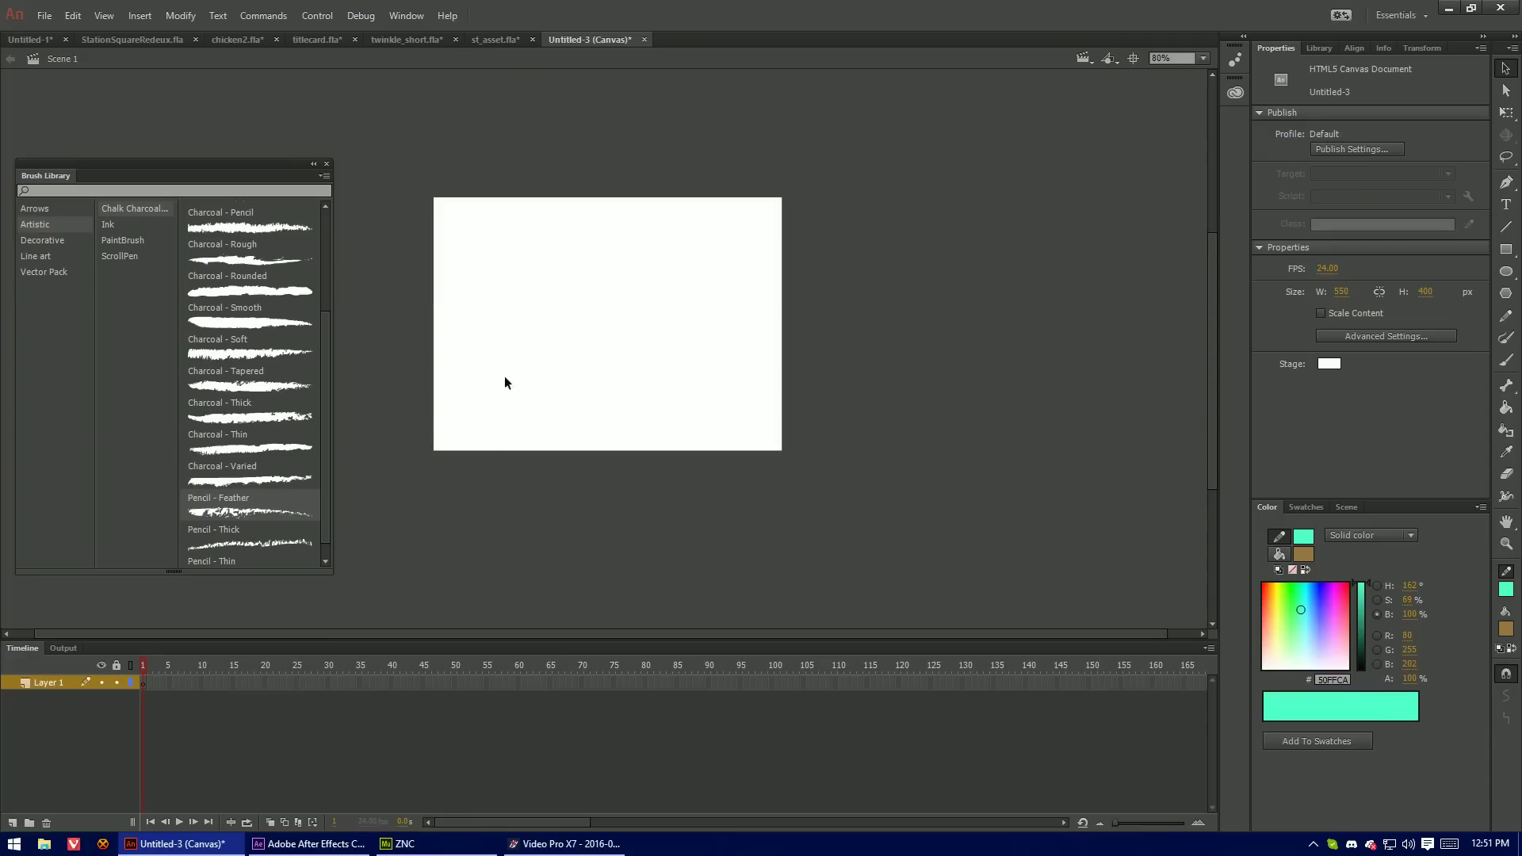
# Undo a rough-stroked test rectangle and set the Rectangle stroke style to thin solid
pyautogui.press('r')
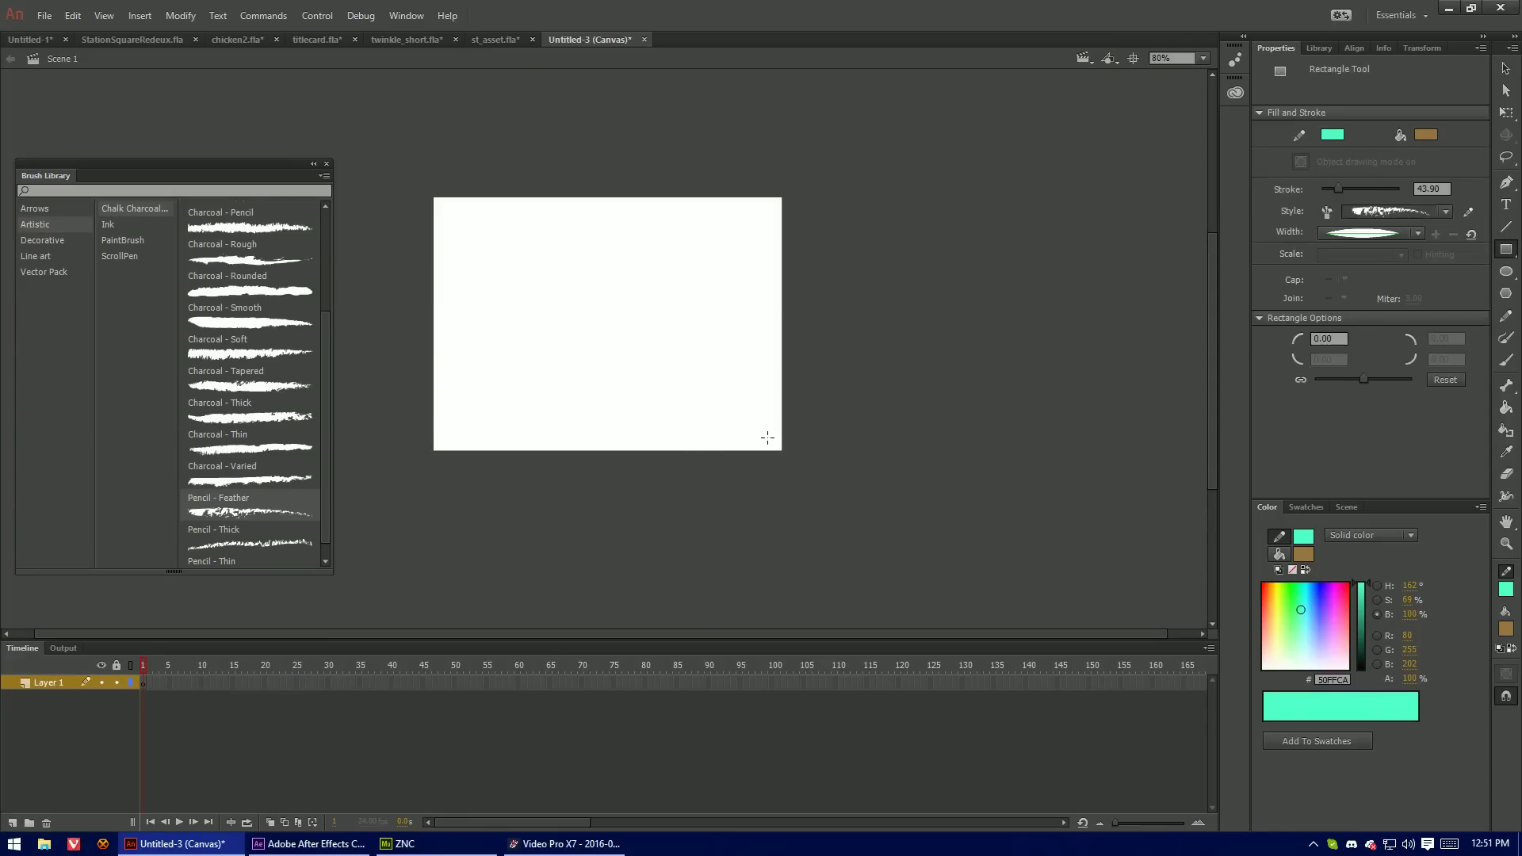
pyautogui.moveTo(485, 262); pyautogui.dragTo(526, 299)
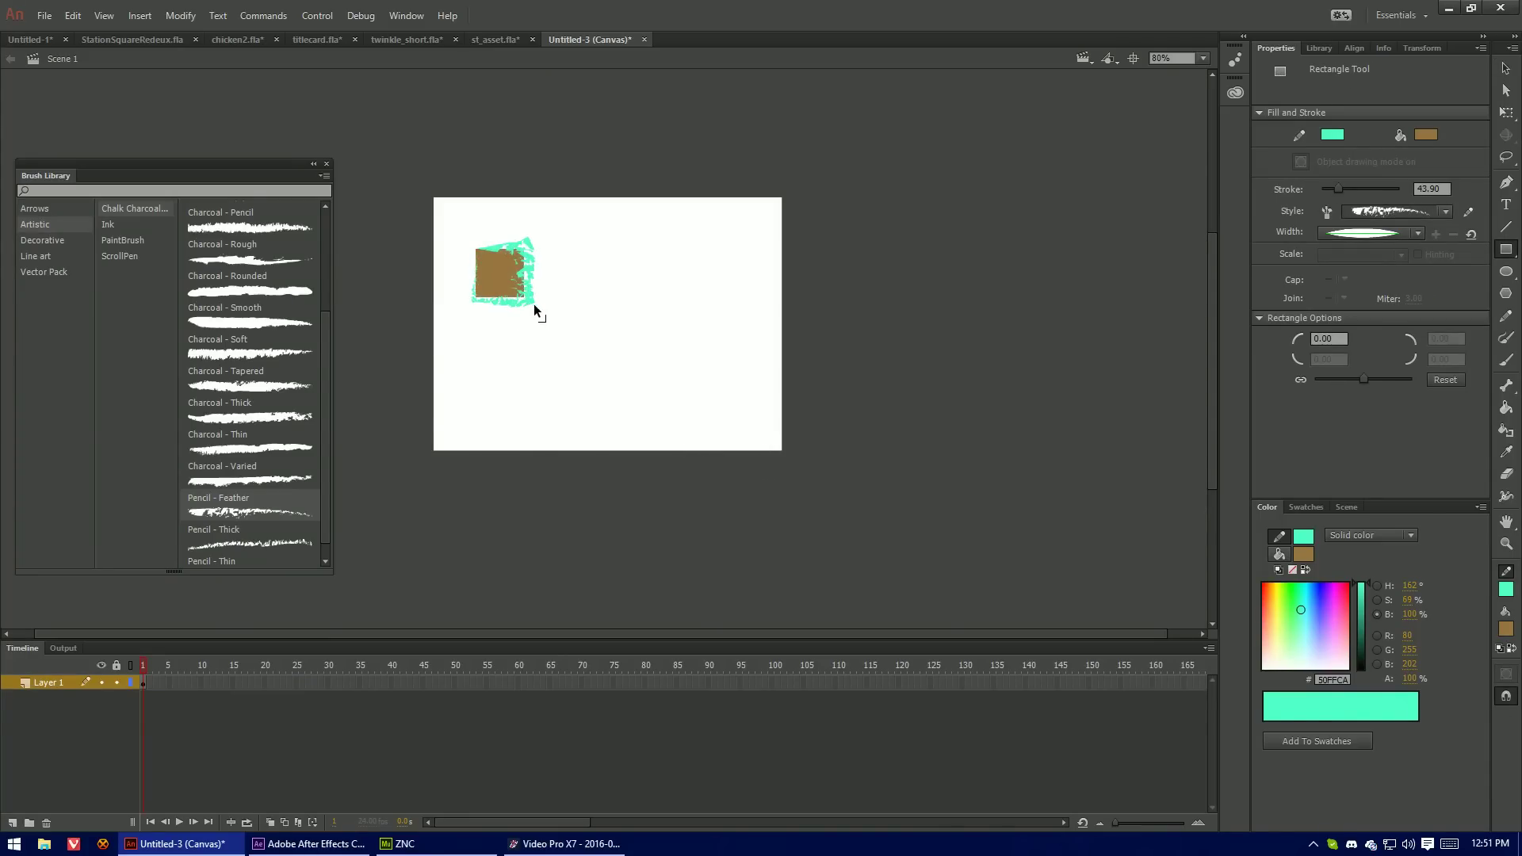
pyautogui.scroll(3, 533, 310)
pyautogui.hotkey('ctrl', 'z')
pyautogui.click(1403, 214)
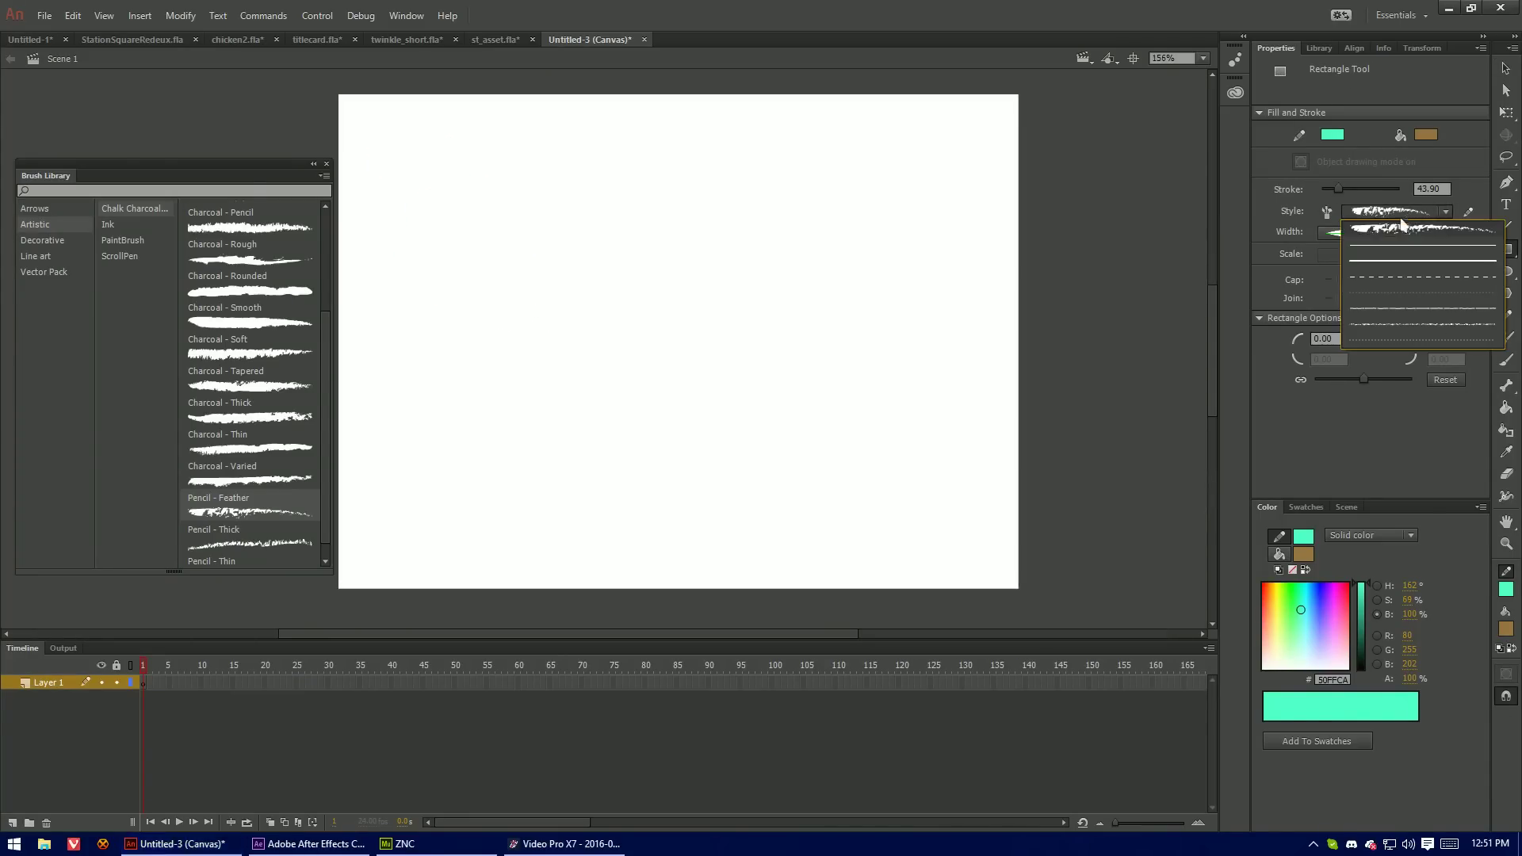
pyautogui.click(1385, 244)
# Draw four squares: top-left, upper middle, large right, and below the middle
pyautogui.moveTo(400, 173); pyautogui.dragTo(481, 255)
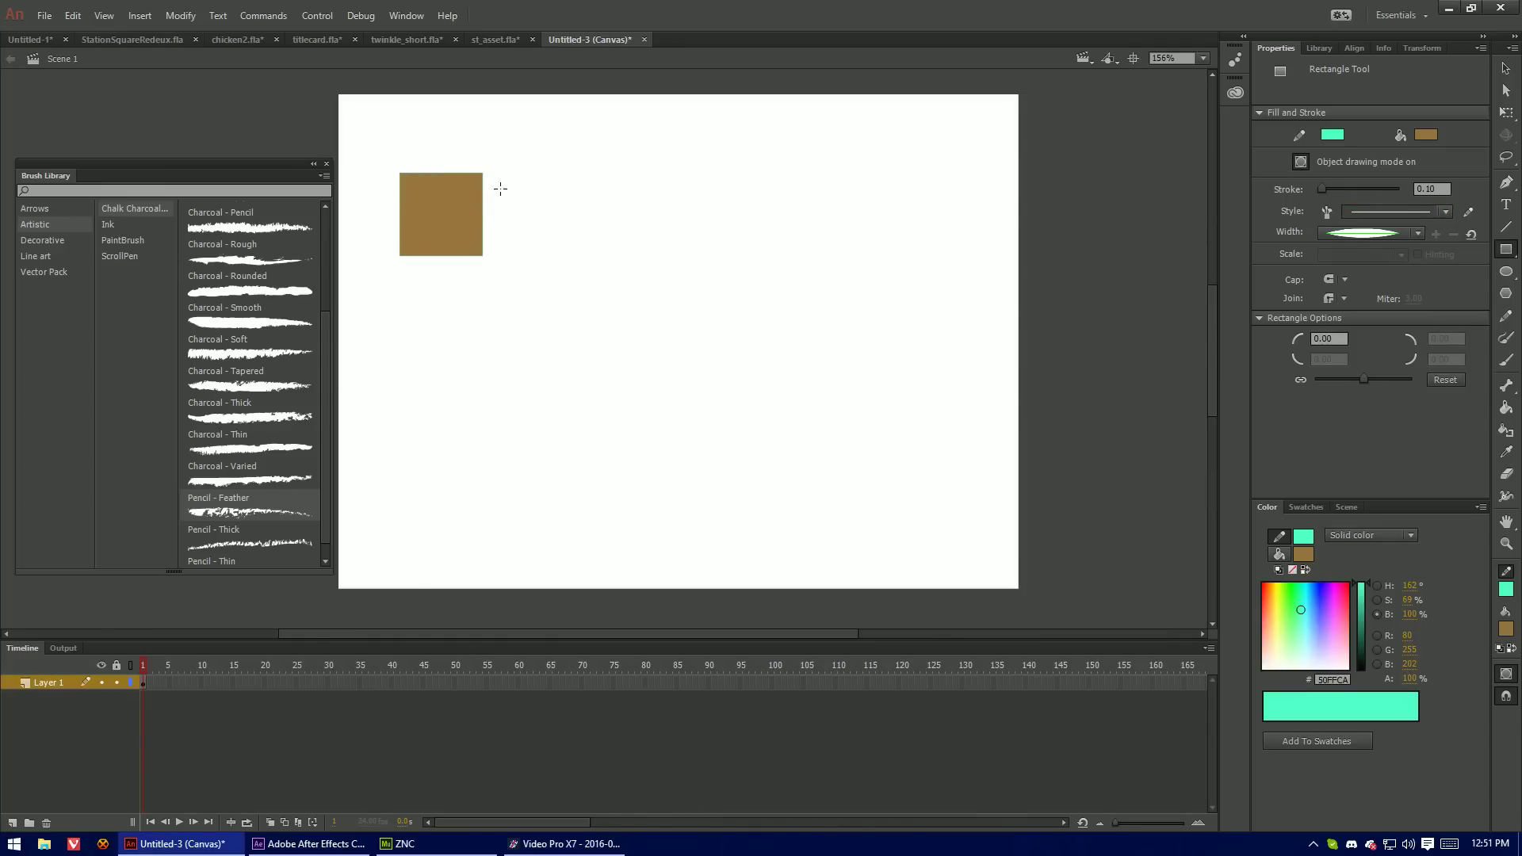
pyautogui.moveTo(509, 182); pyautogui.dragTo(652, 325)
pyautogui.moveTo(724, 244); pyautogui.dragTo(938, 457)
pyautogui.moveTo(482, 429); pyautogui.dragTo(638, 584)
# Fill the bottom square magenta and the large right square cyan from Swatches
pyautogui.click(1306, 506)
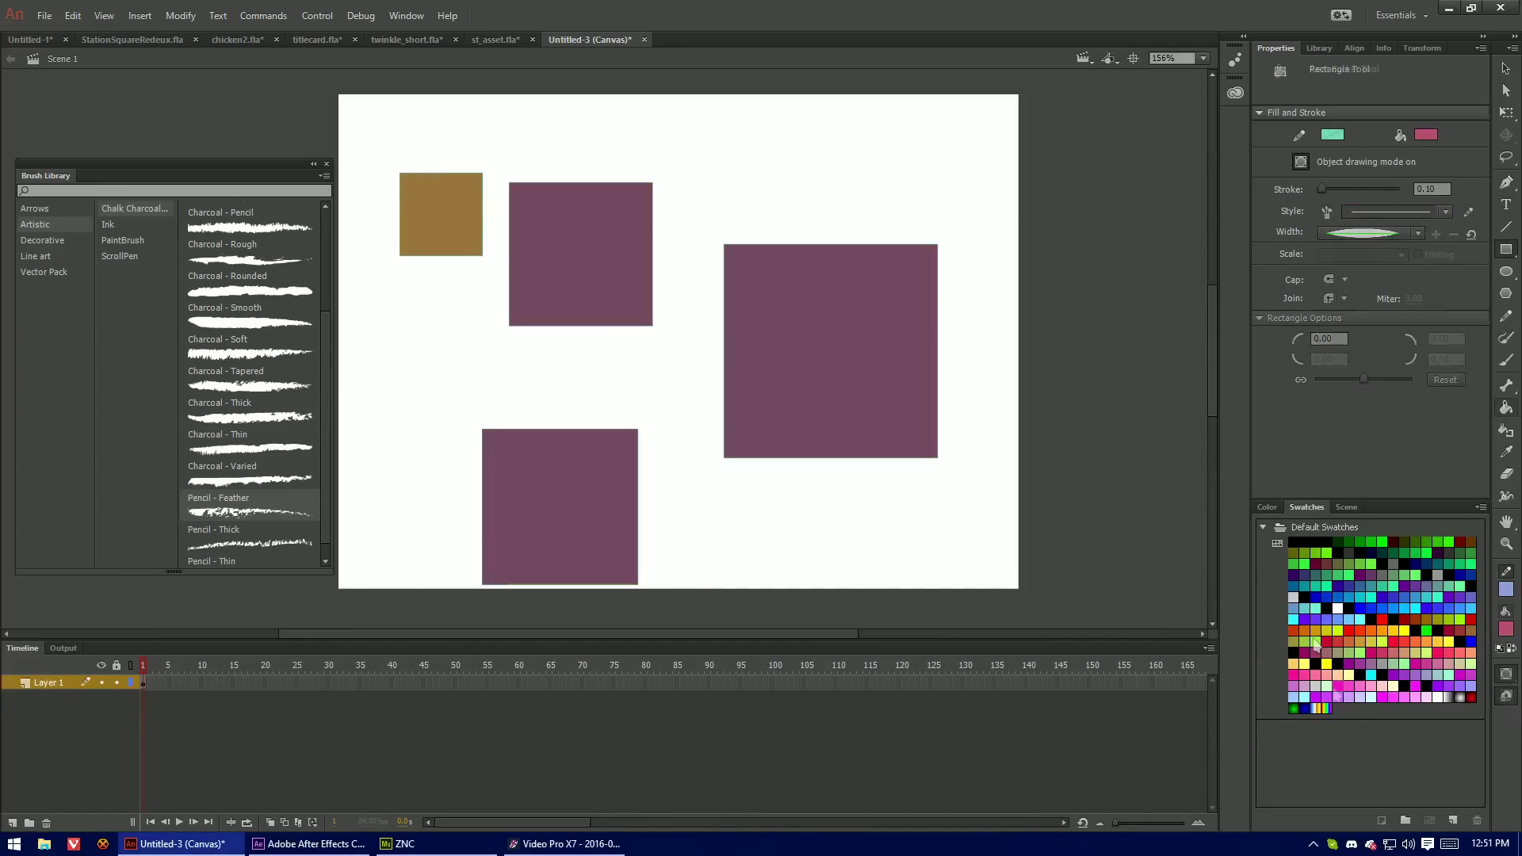
pyautogui.click(764, 334)
pyautogui.click(607, 508)
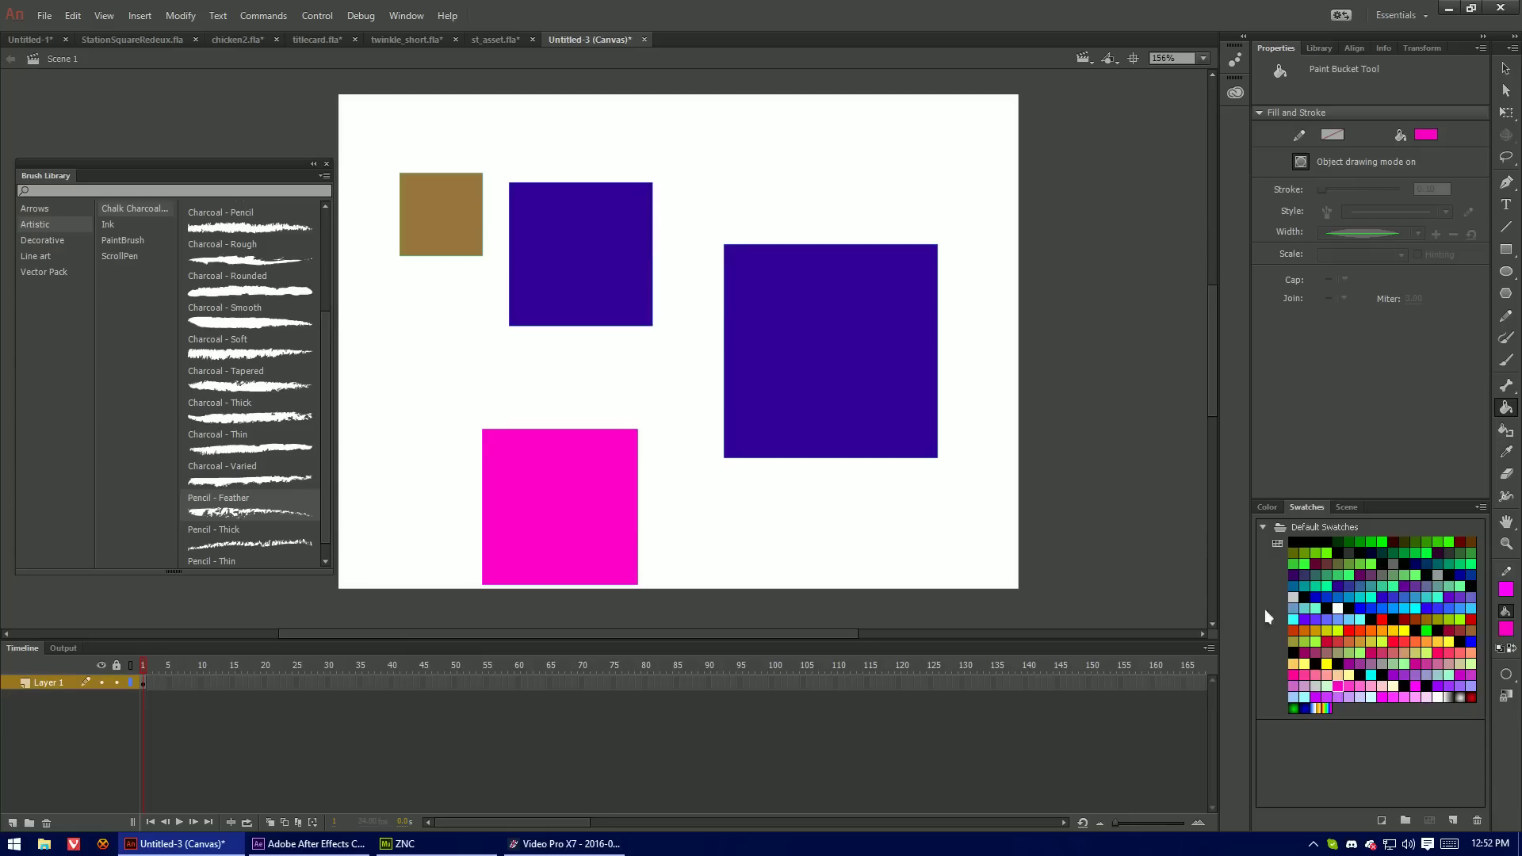
pyautogui.click(1294, 620)
pyautogui.click(770, 262)
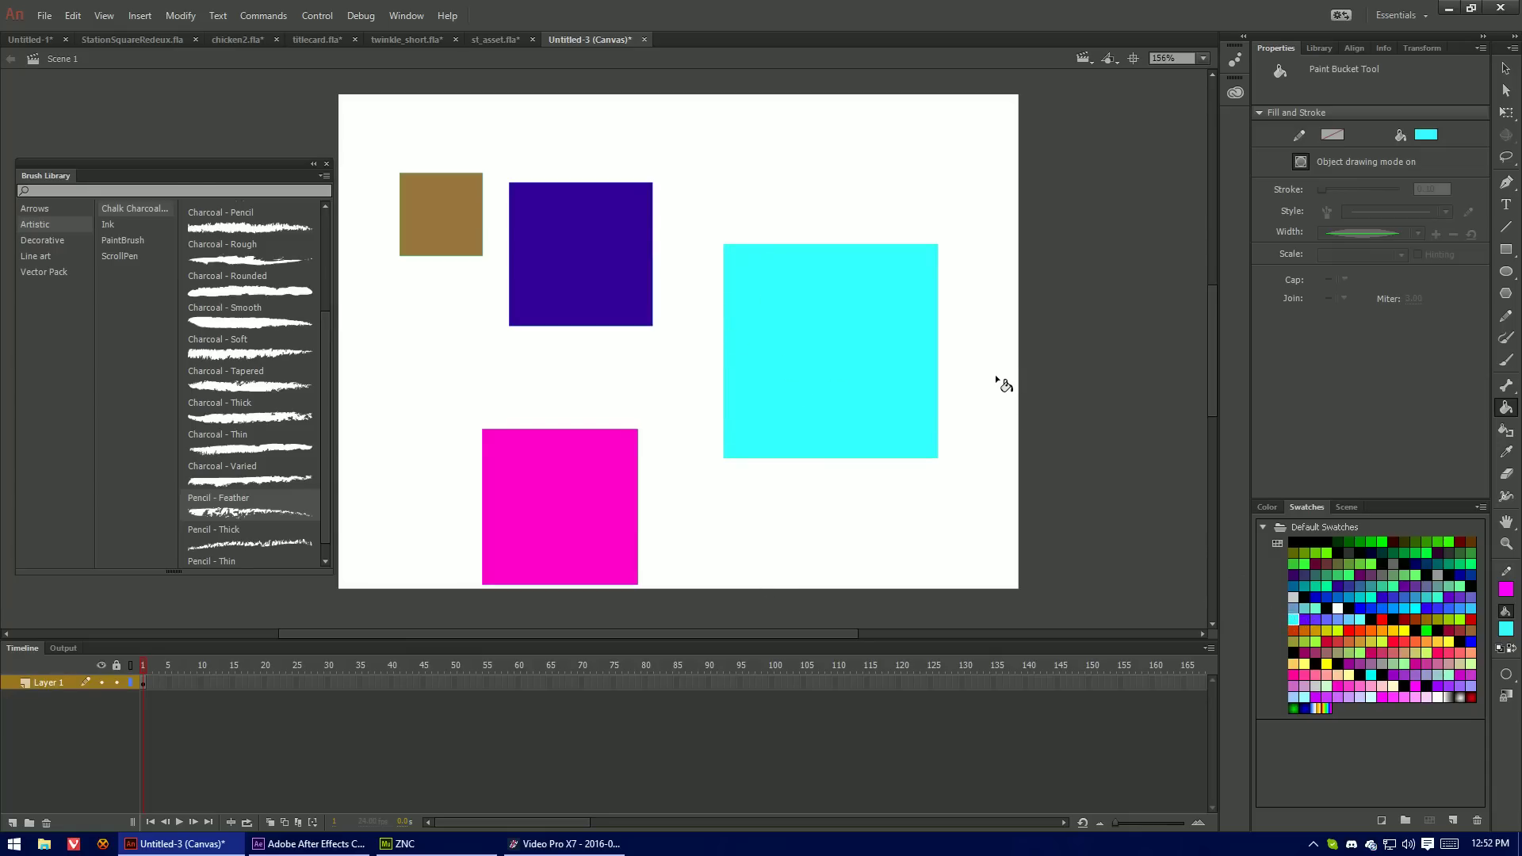
# Save the purple-blue square's colour as a tagged swatch
pyautogui.press('v')
pyautogui.click(593, 291)
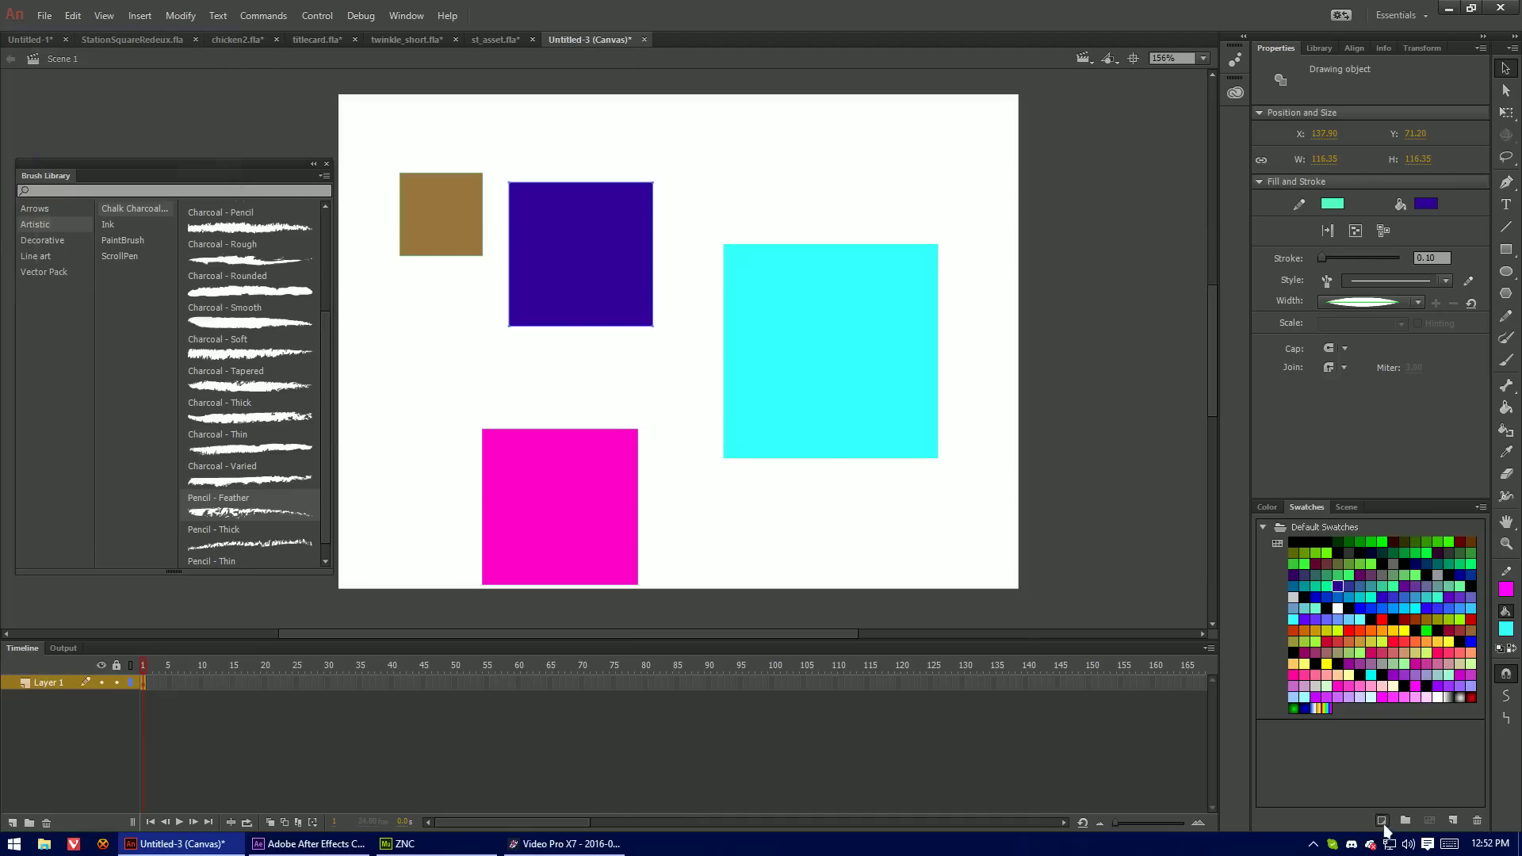
pyautogui.click(1382, 822)
pyautogui.click(133, 302)
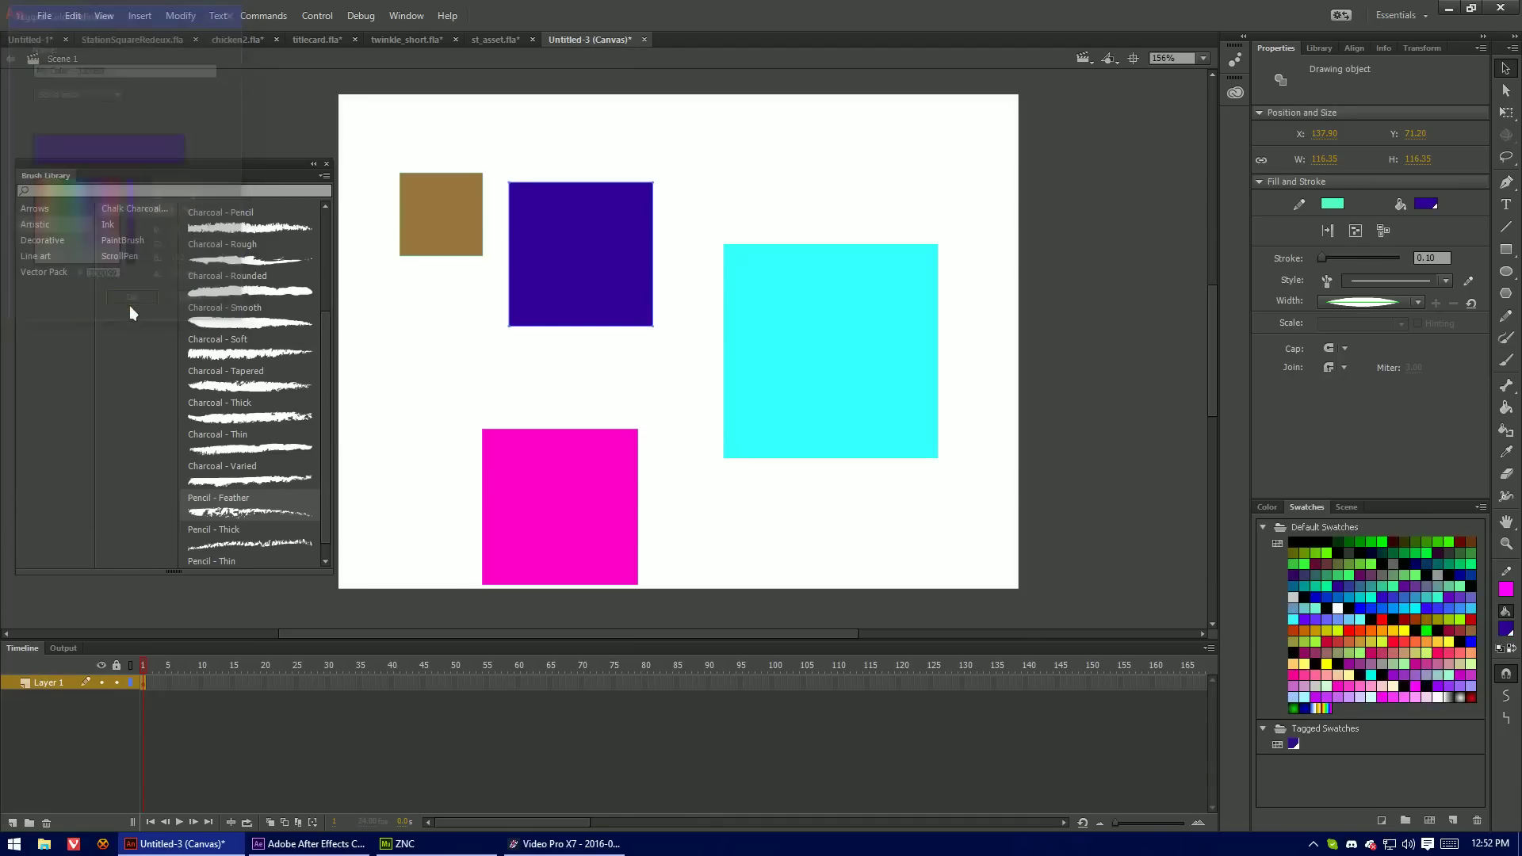
# Draw two more squares at the stage's top right and lower right
pyautogui.press('r')
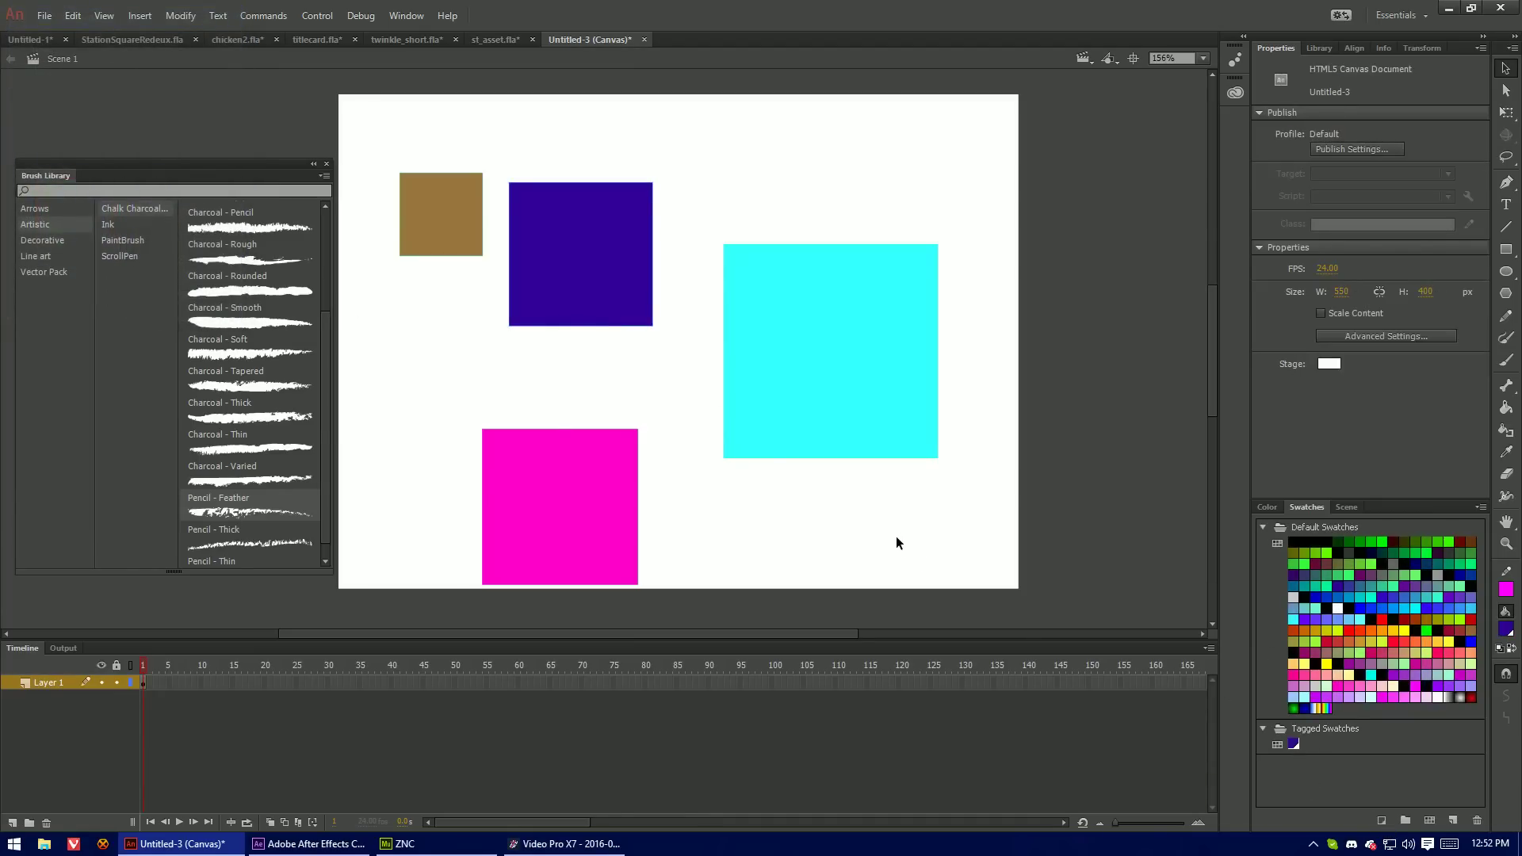
pyautogui.moveTo(829, 131); pyautogui.dragTo(906, 208)
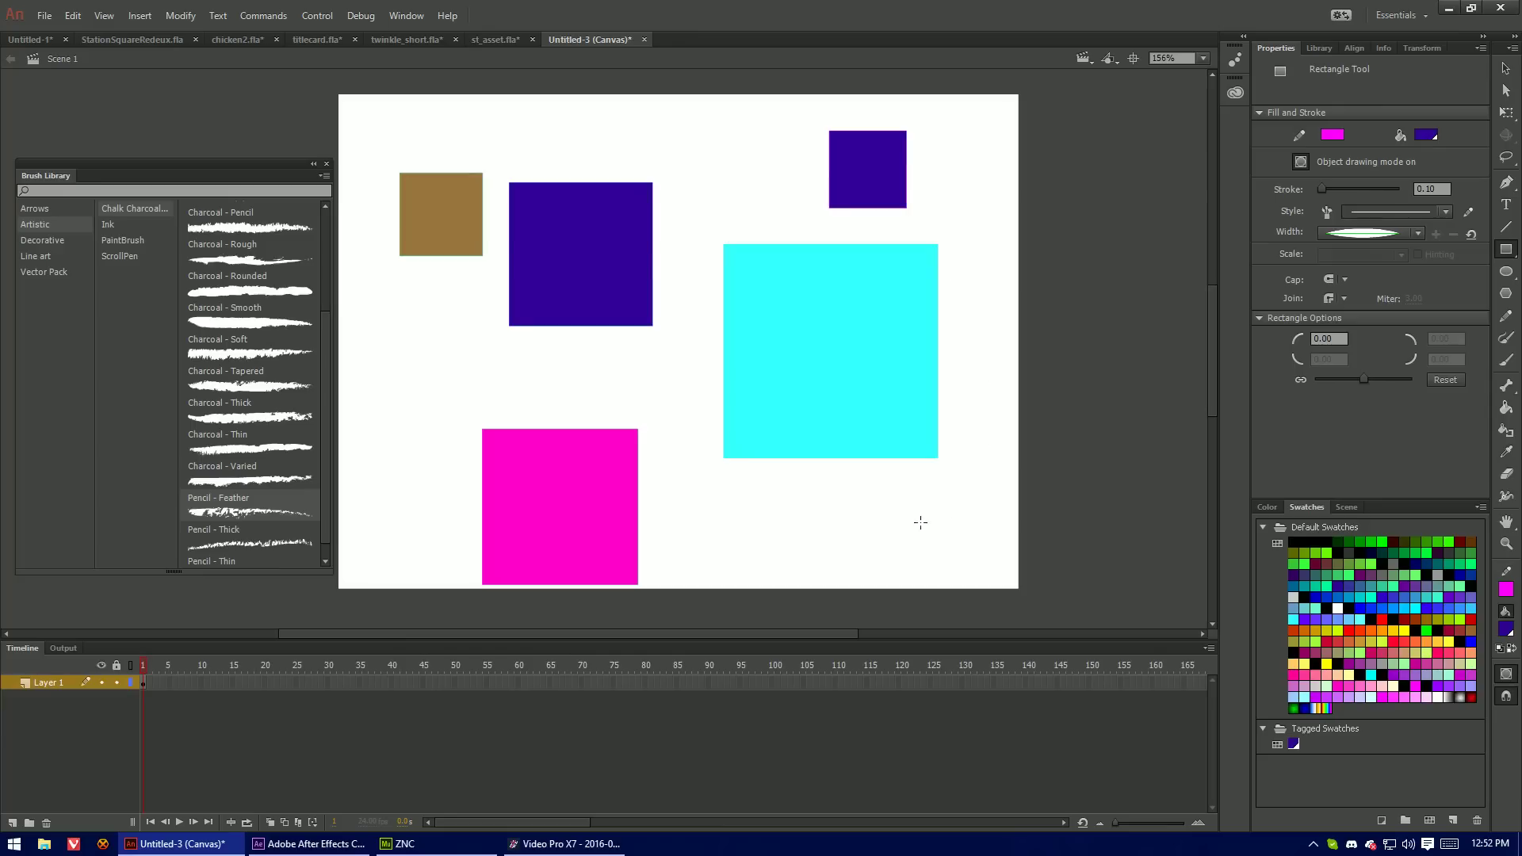
pyautogui.moveTo(873, 500); pyautogui.dragTo(987, 613)
# Change the tagged swatch to green, updating every tagged square
pyautogui.doubleClick(1293, 745)
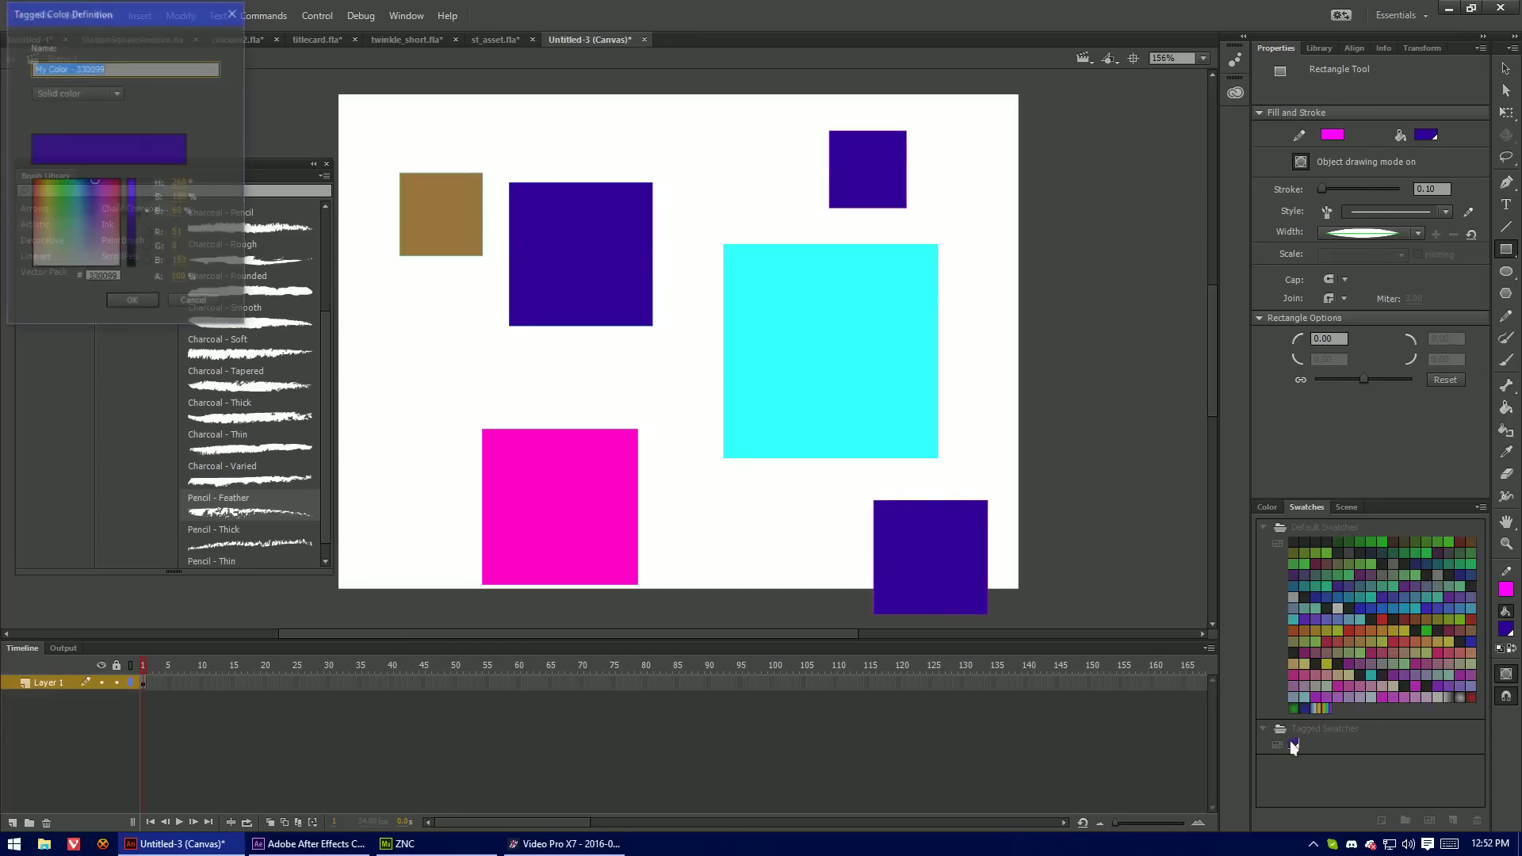
pyautogui.moveTo(109, 184); pyautogui.dragTo(66, 183)
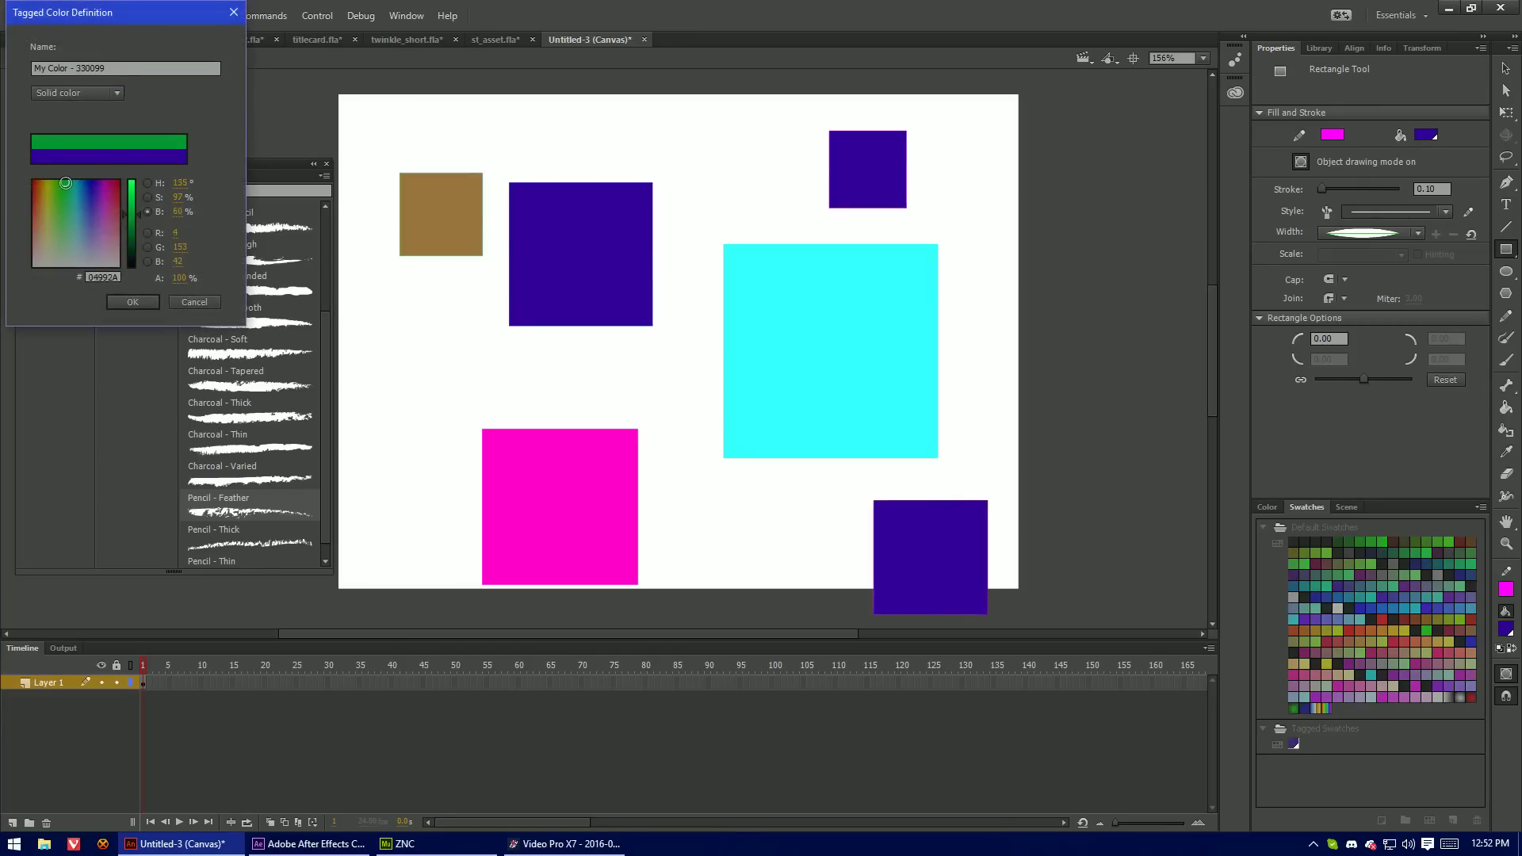
pyautogui.click(144, 303)
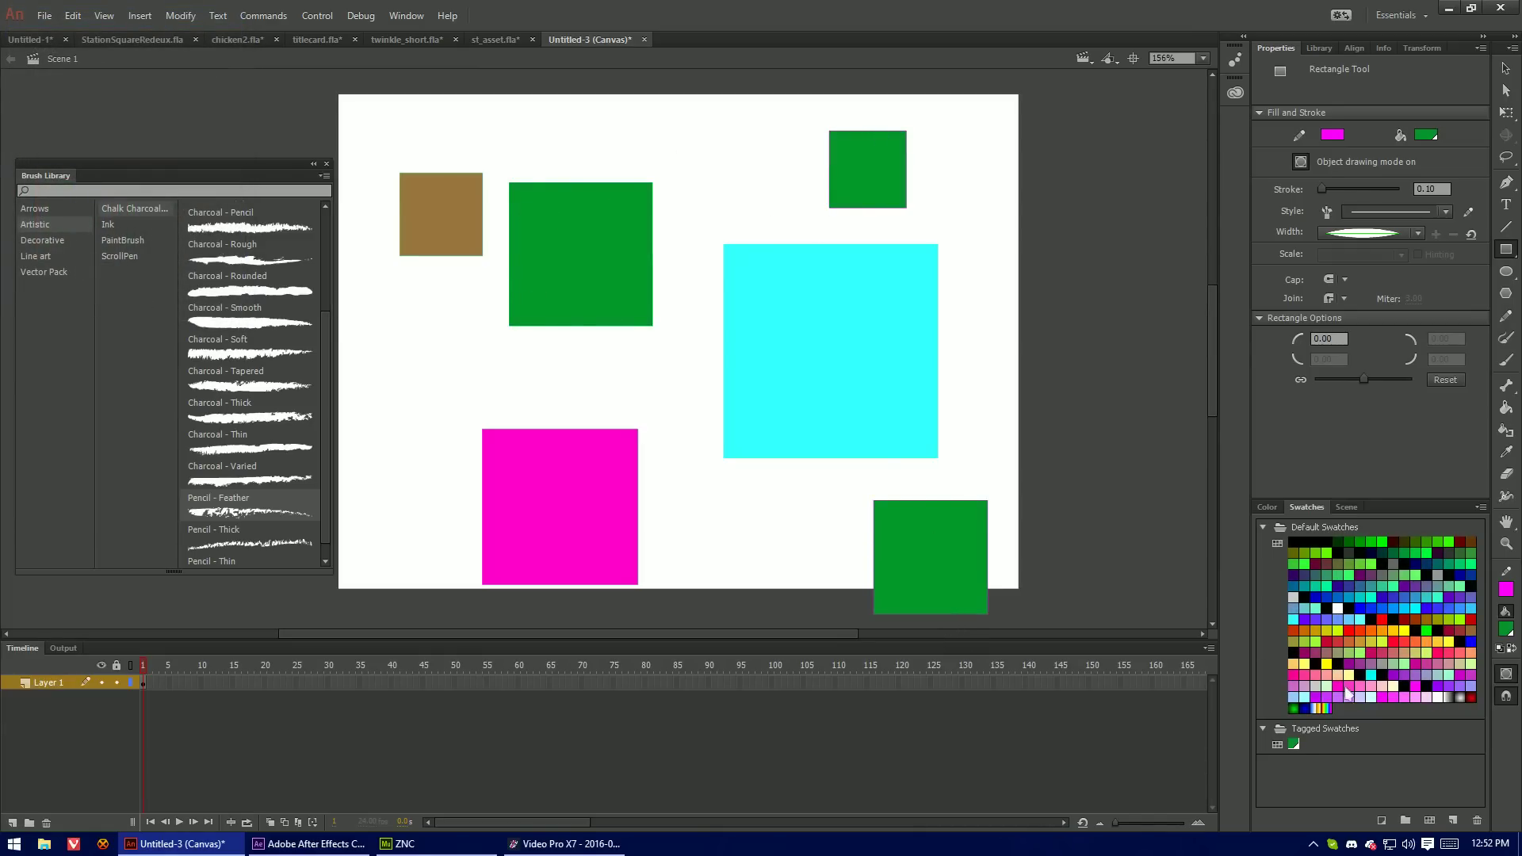
# Change the tagged swatch to rust-orange, then select all the rectangles
pyautogui.doubleClick(1295, 746)
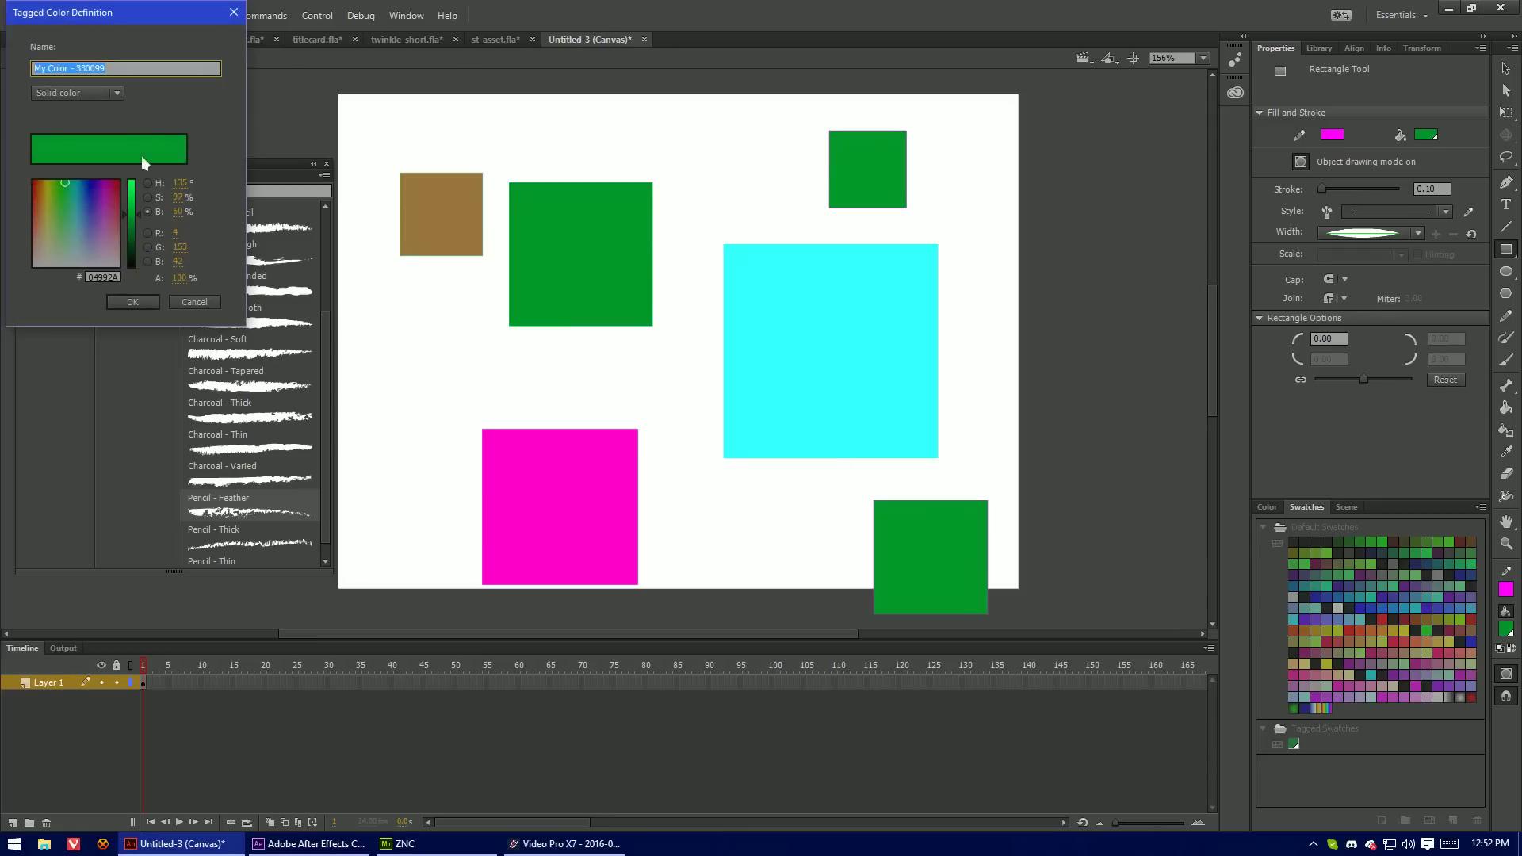
pyautogui.moveTo(79, 194); pyautogui.dragTo(39, 180)
pyautogui.click(133, 302)
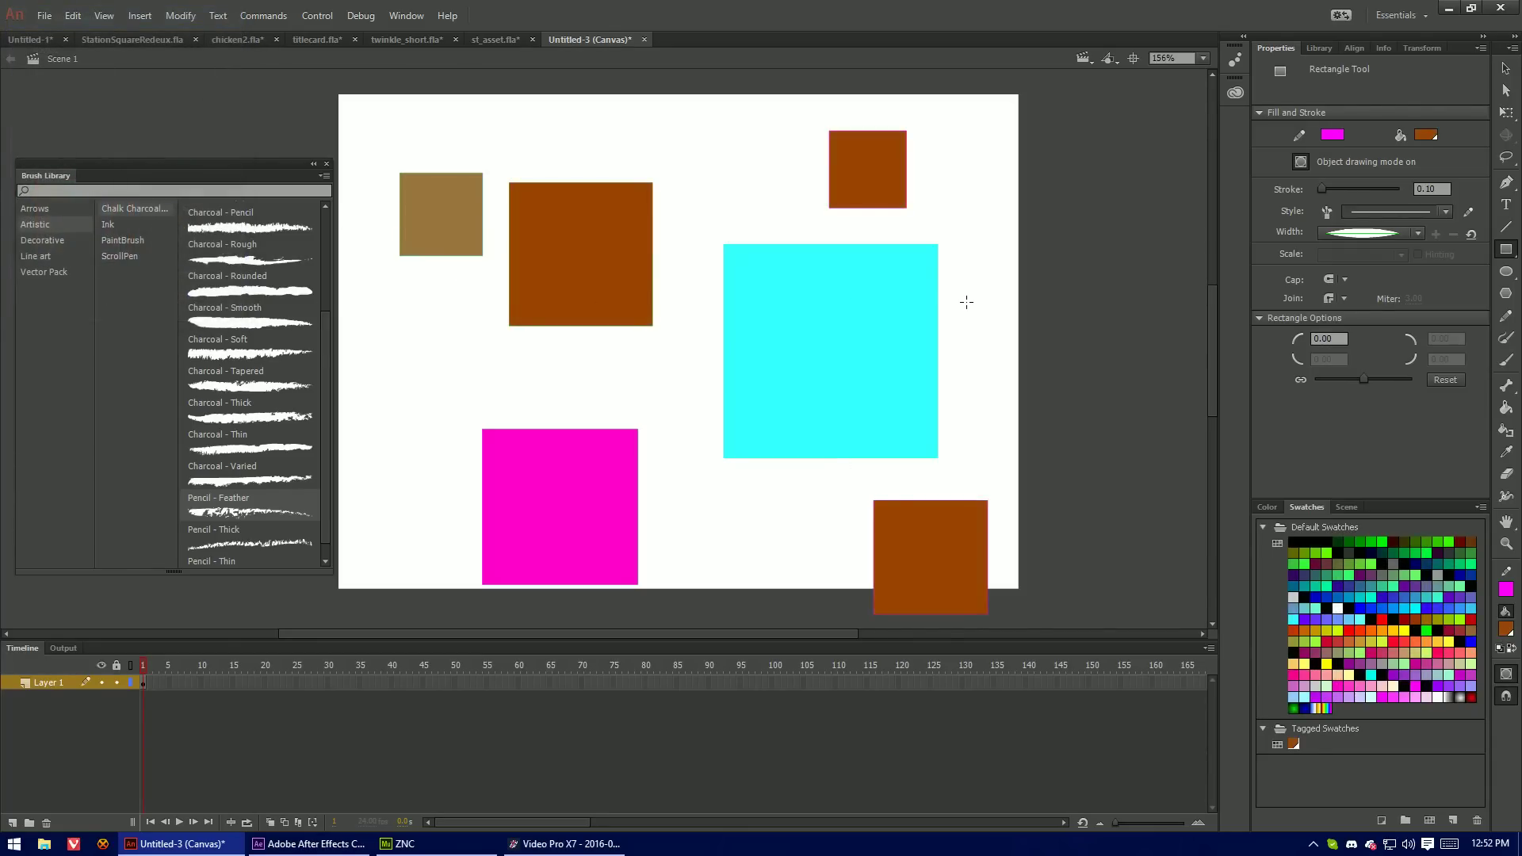
pyautogui.press('v')
pyautogui.hotkey('ctrl', 'a')
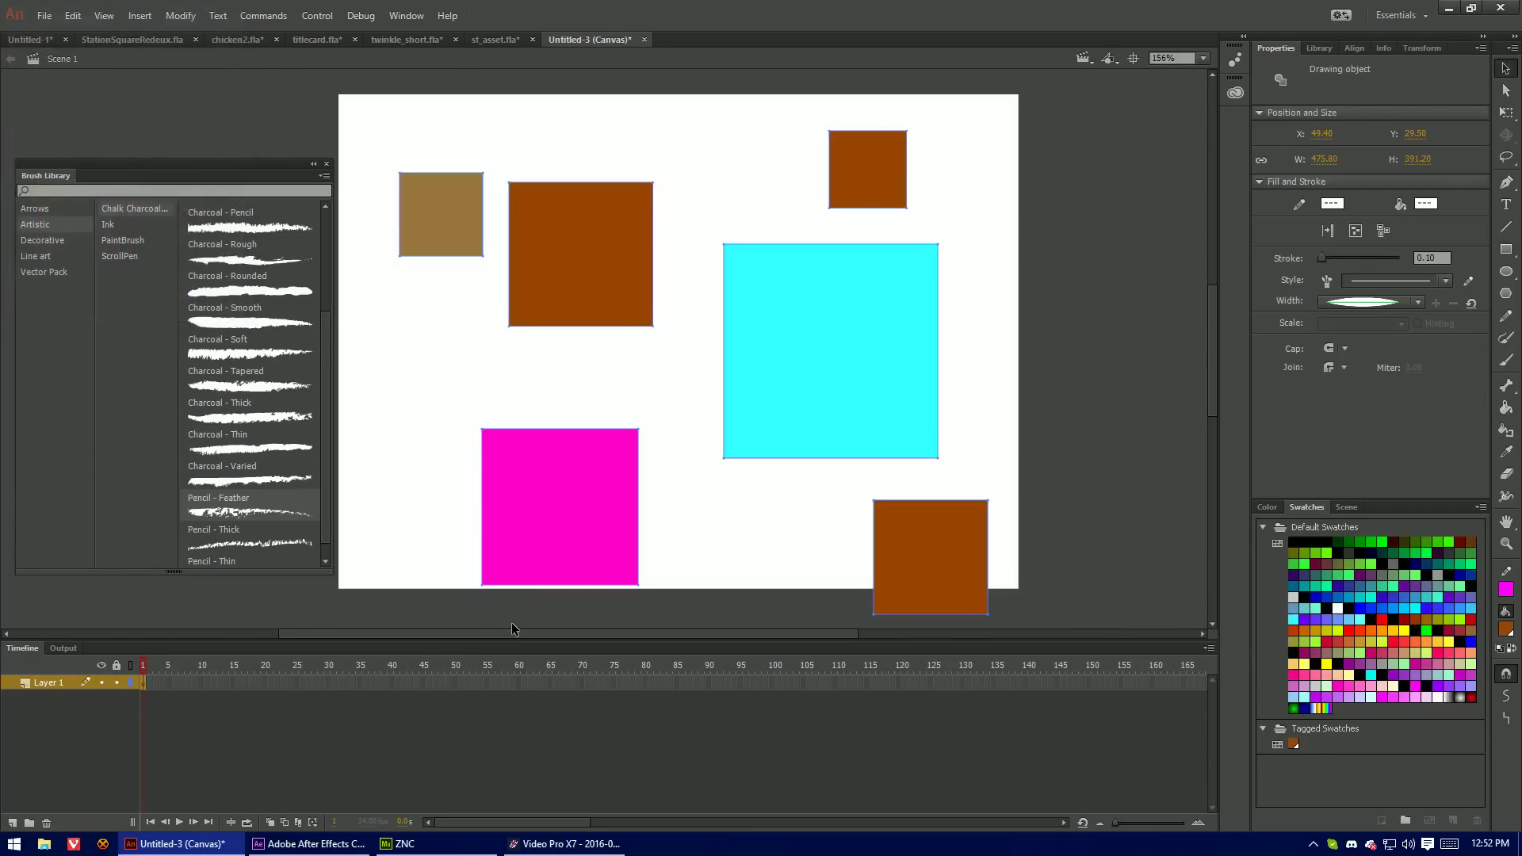
# Delete the rectangles, then resize chicken2.fla's stage to 1280 wide with content scaling
pyautogui.press('Delete')
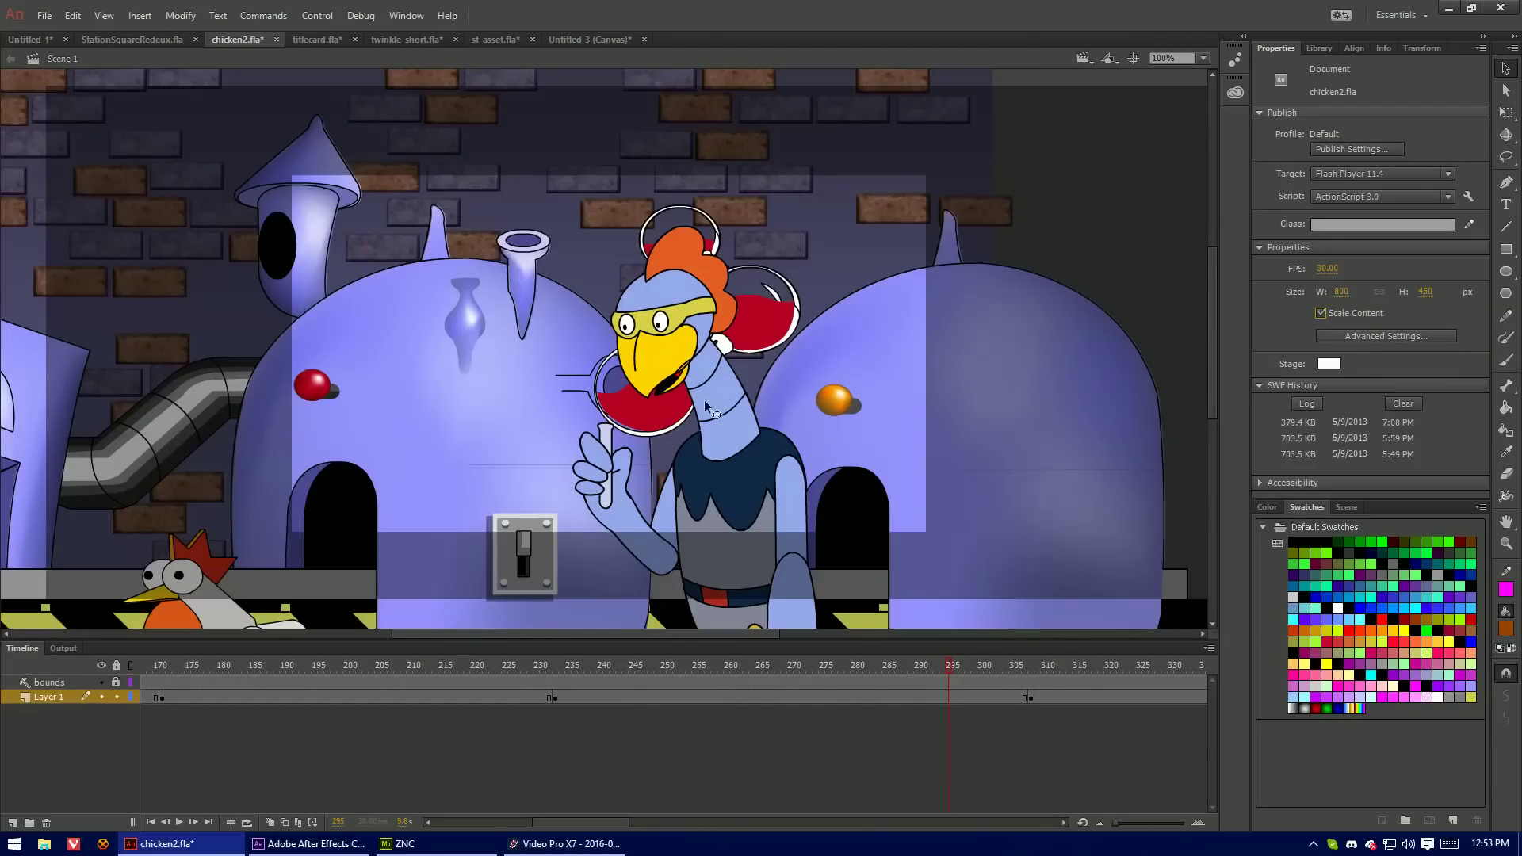
pyautogui.click(1321, 313)
pyautogui.click(1341, 292)
pyautogui.write('1280')
pyautogui.press('Return')
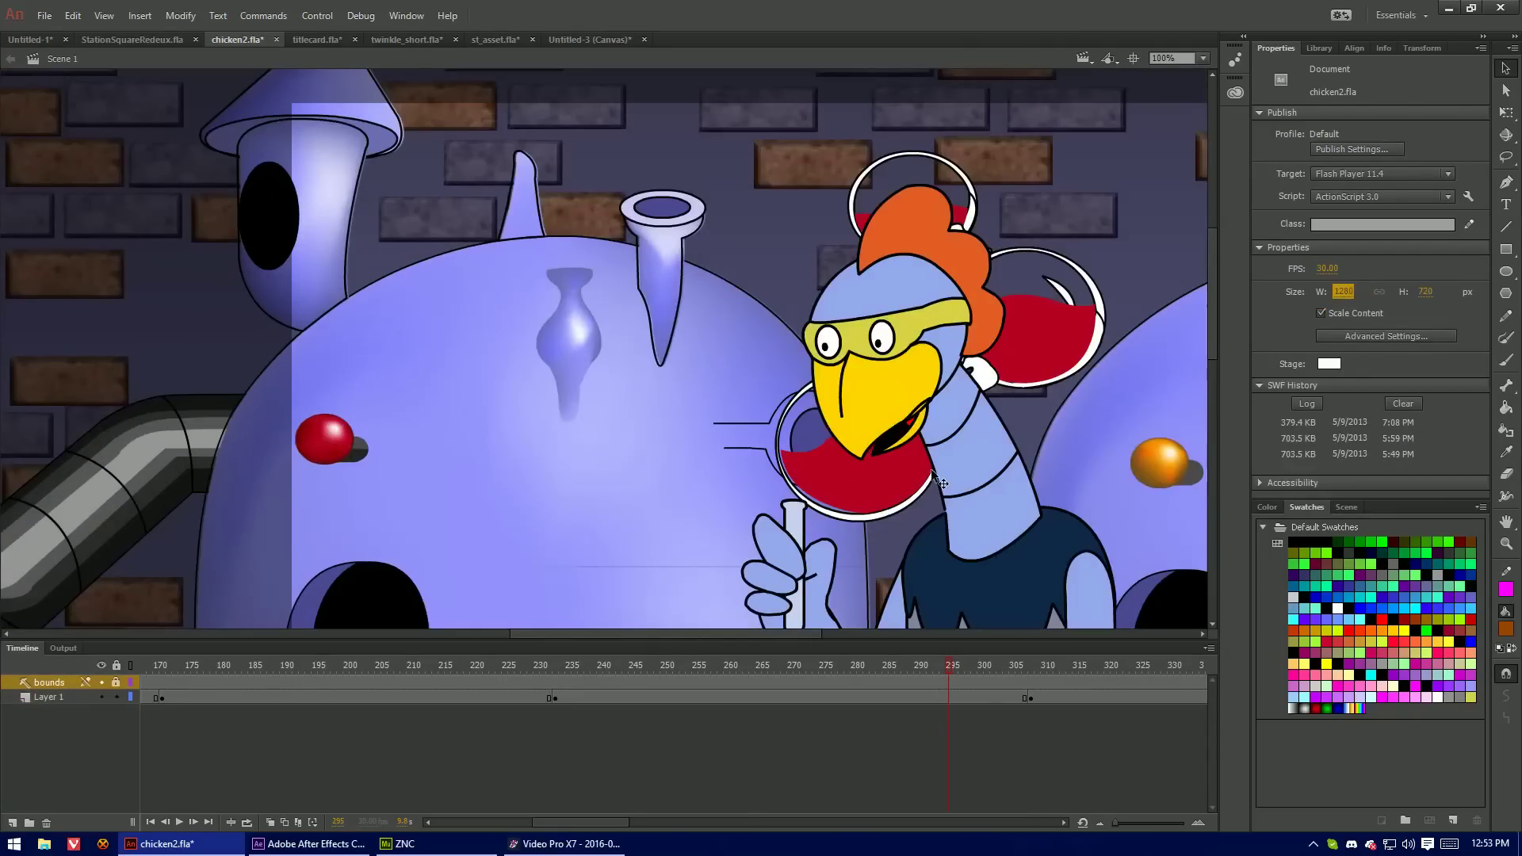
pyautogui.moveTo(871, 454); pyautogui.dragTo(862, 452)
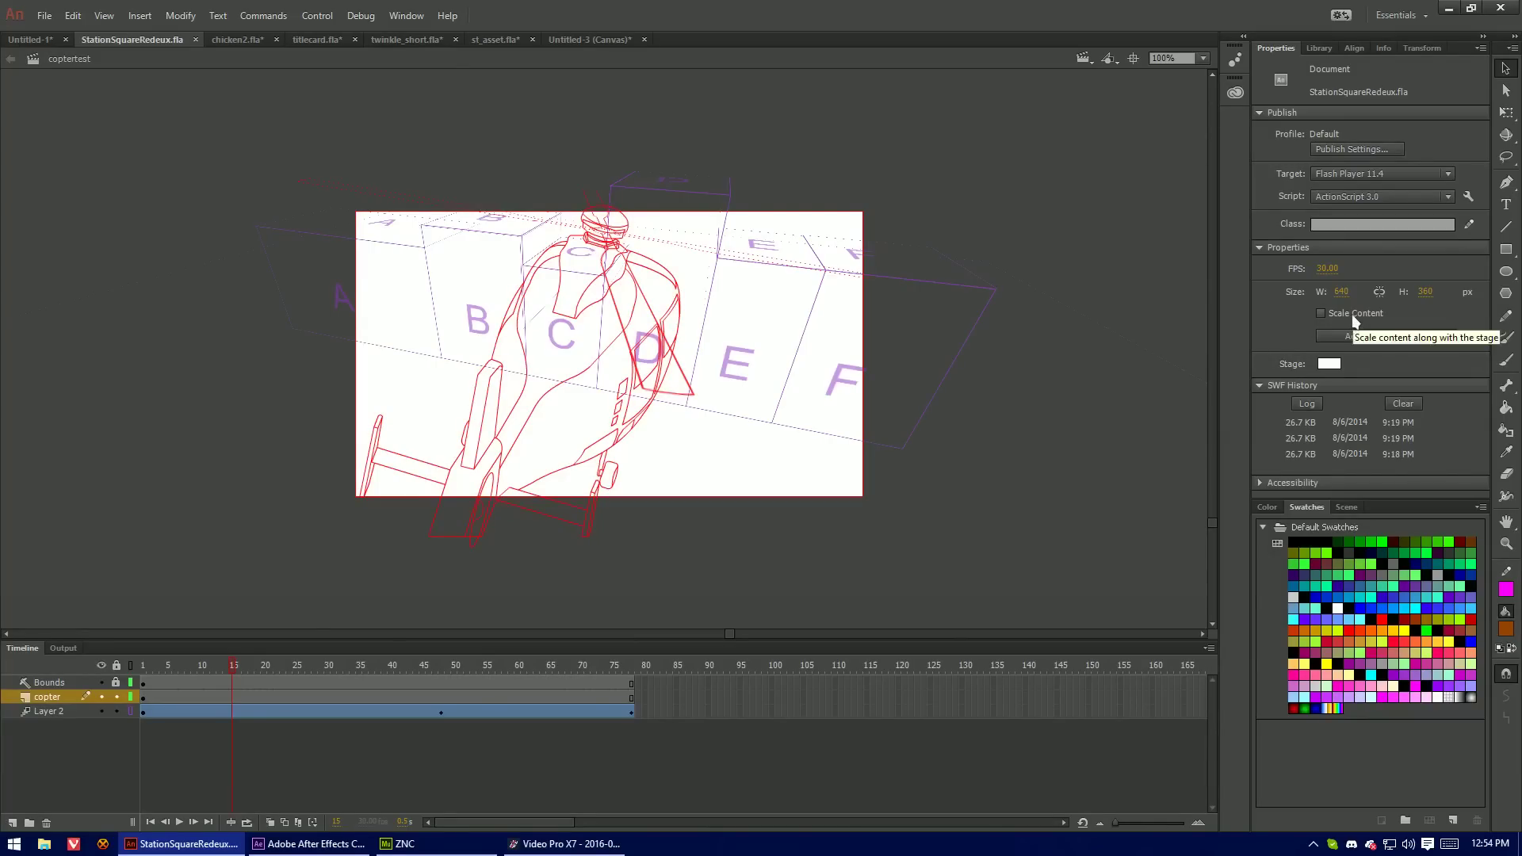
# Turn on Scale Content, widen the StationSquareRedeux stage, and re-centre it
pyautogui.click(1352, 314)
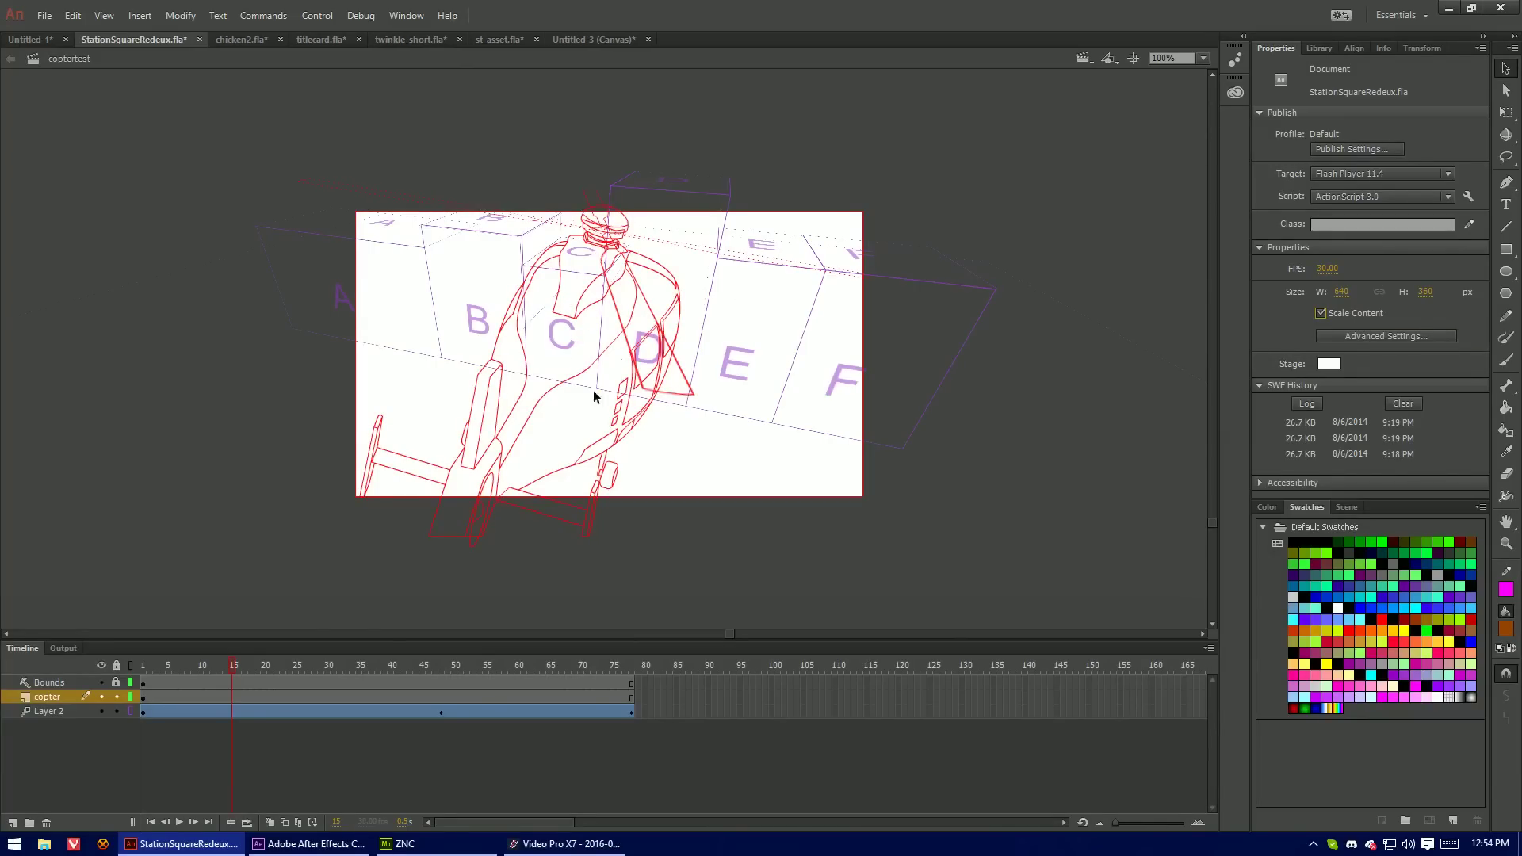
pyautogui.moveTo(235, 664); pyautogui.dragTo(233, 696)
pyautogui.moveTo(1339, 290); pyautogui.dragTo(1386, 294)
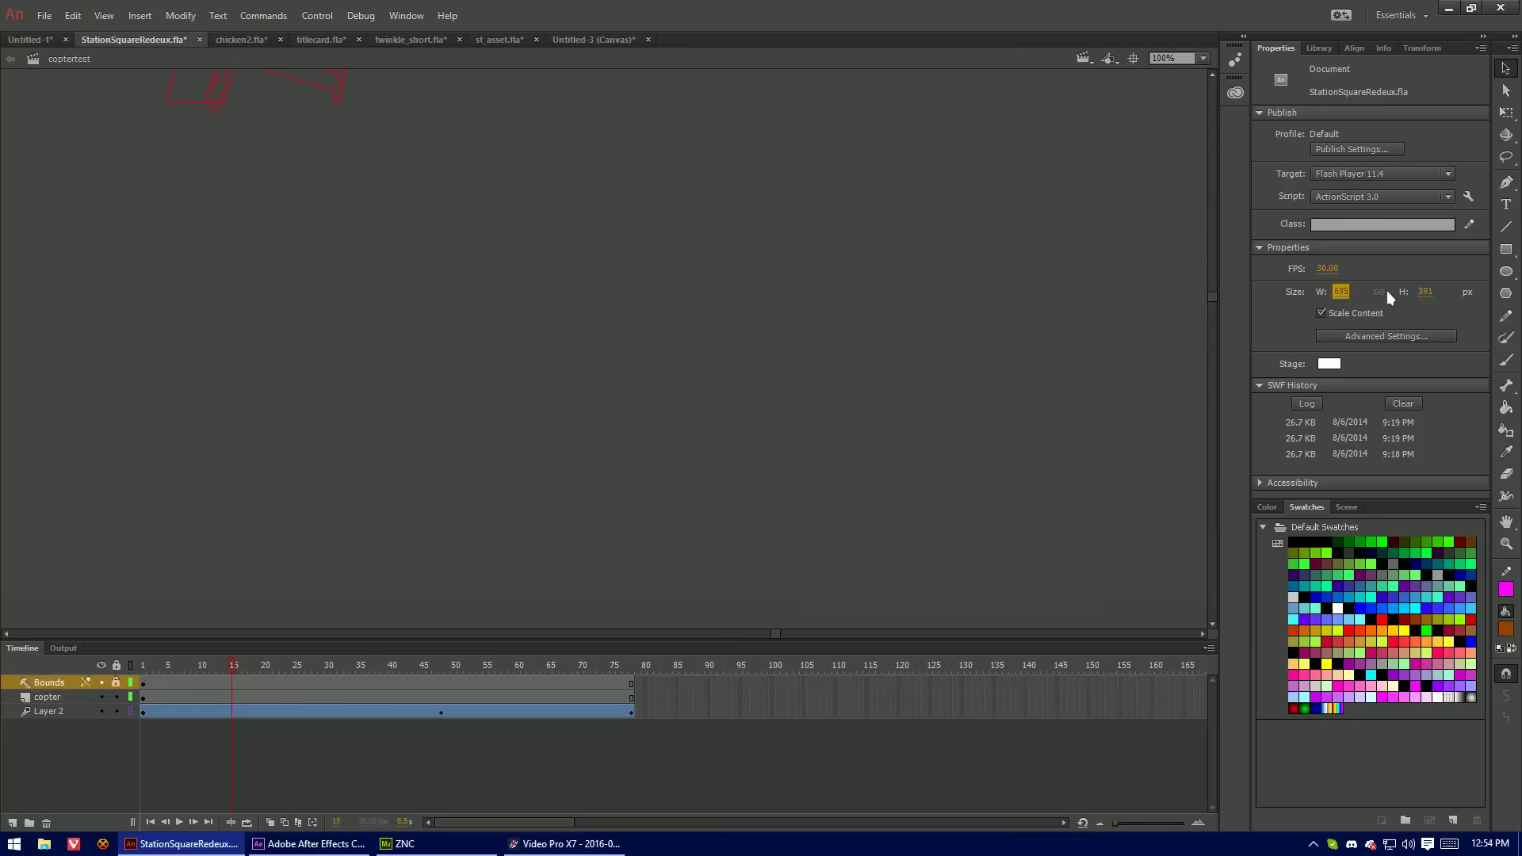
pyautogui.click(795, 296)
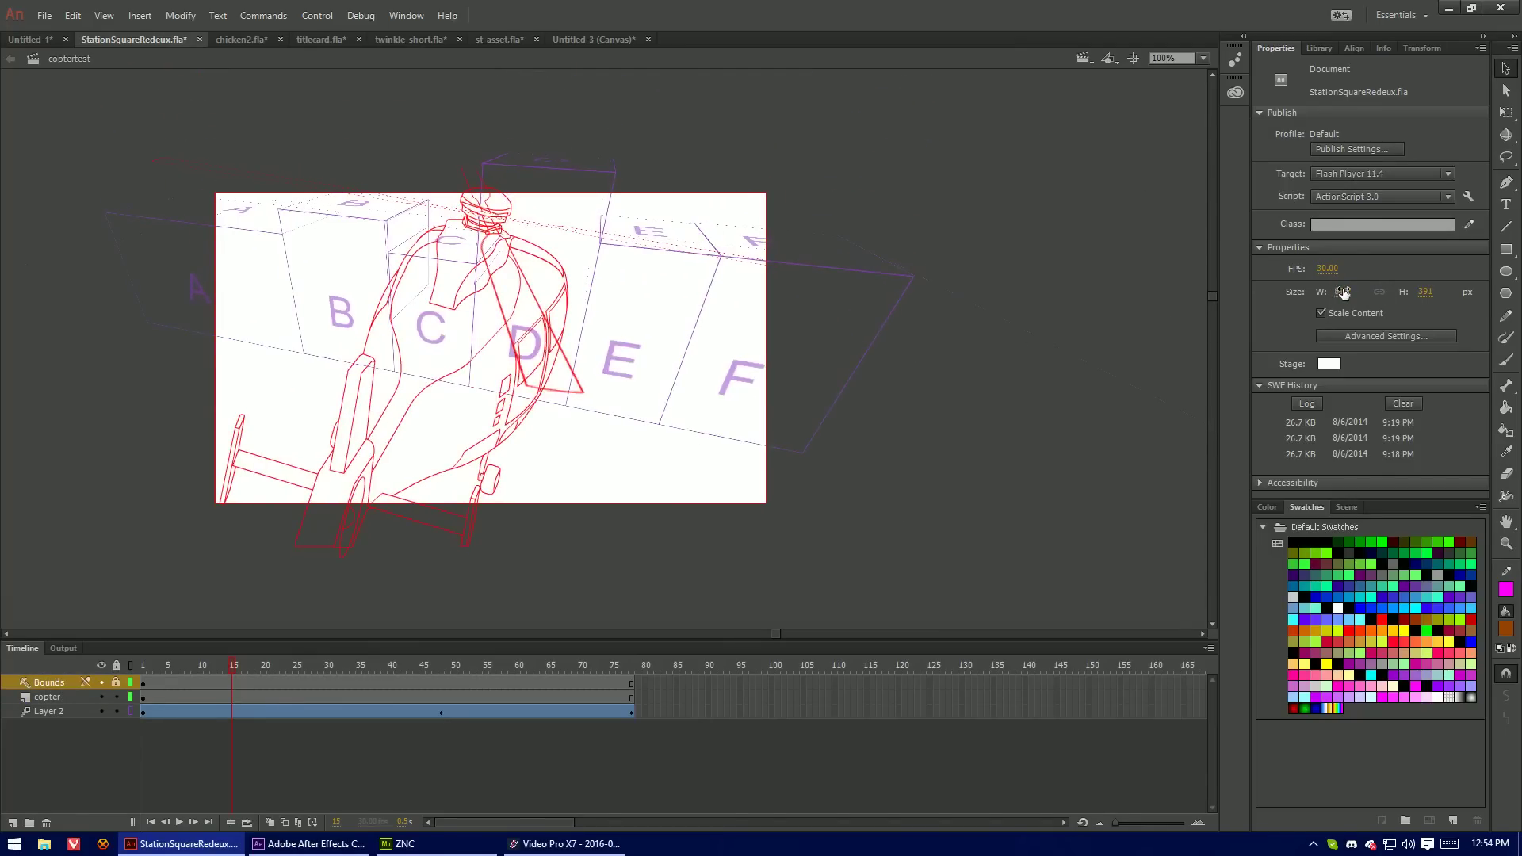
# Shrink the stage to 478 × 269, then resize it to about 583 × 317
pyautogui.moveTo(1345, 292); pyautogui.dragTo(1172, 287)
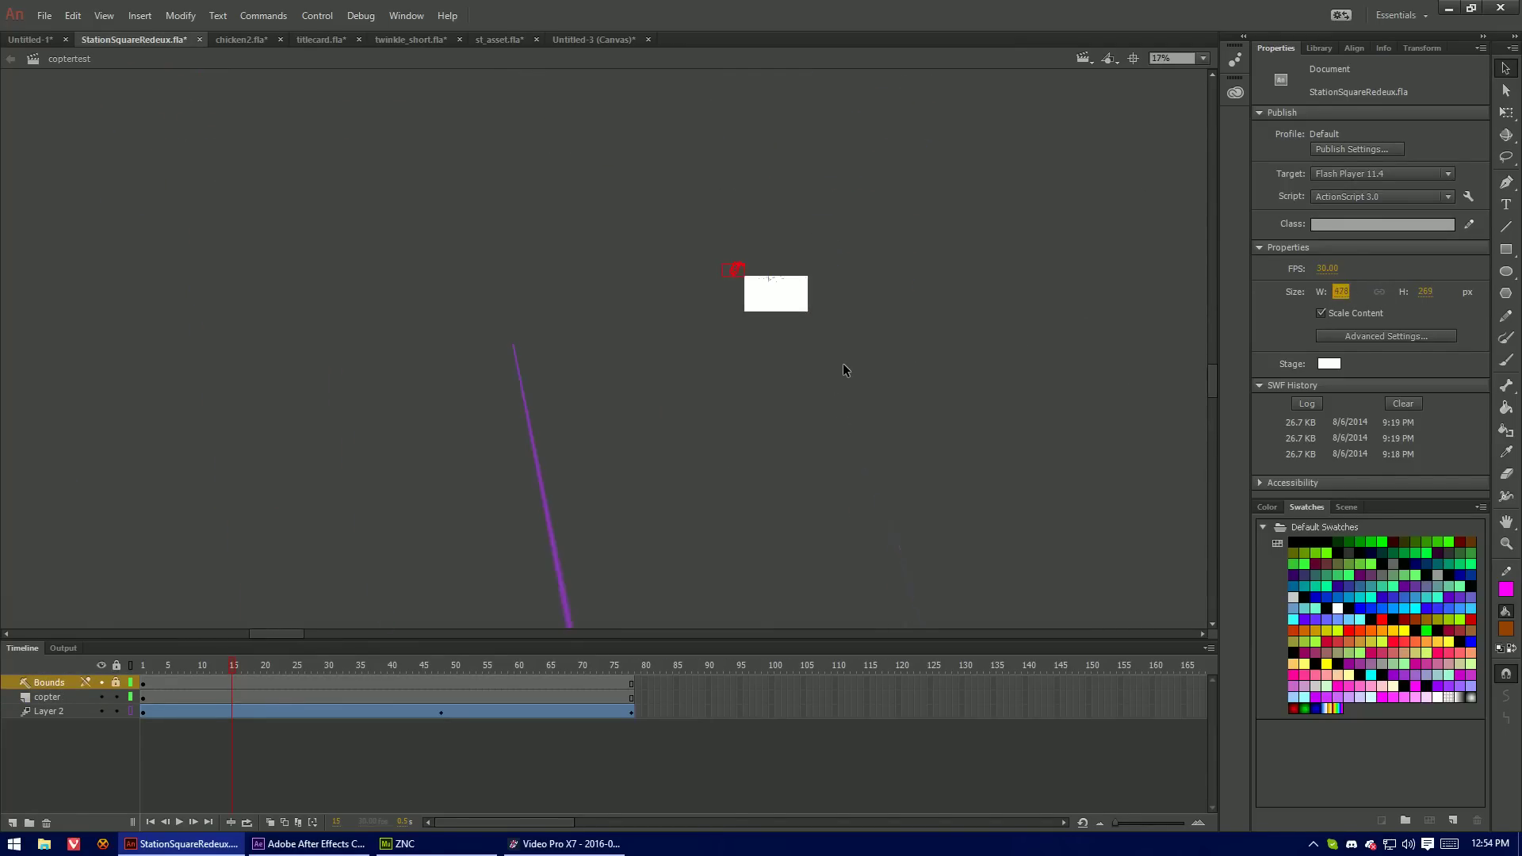
pyautogui.scroll(5, 779, 329)
pyautogui.moveTo(815, 258); pyautogui.dragTo(739, 567)
pyautogui.scroll(3, 655, 445)
pyautogui.moveTo(1424, 292)
pyautogui.mouseDown()
pyautogui.moveTo(1467, 291)
pyautogui.moveTo(1406, 293)
pyautogui.mouseUp()
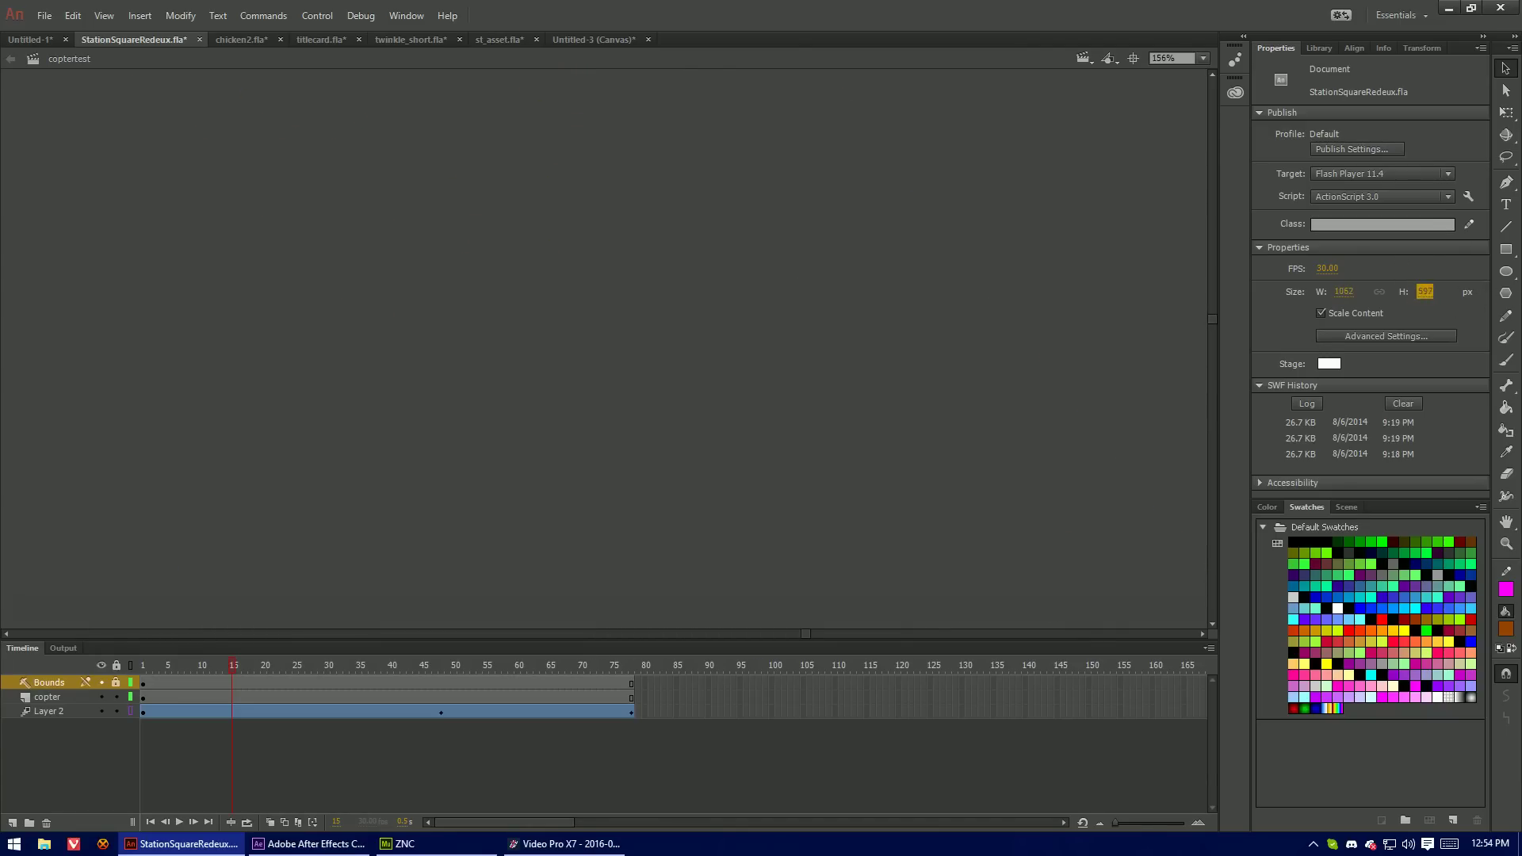
pyautogui.scroll(-5, 653, 409)
pyautogui.scroll(1, 597, 397)
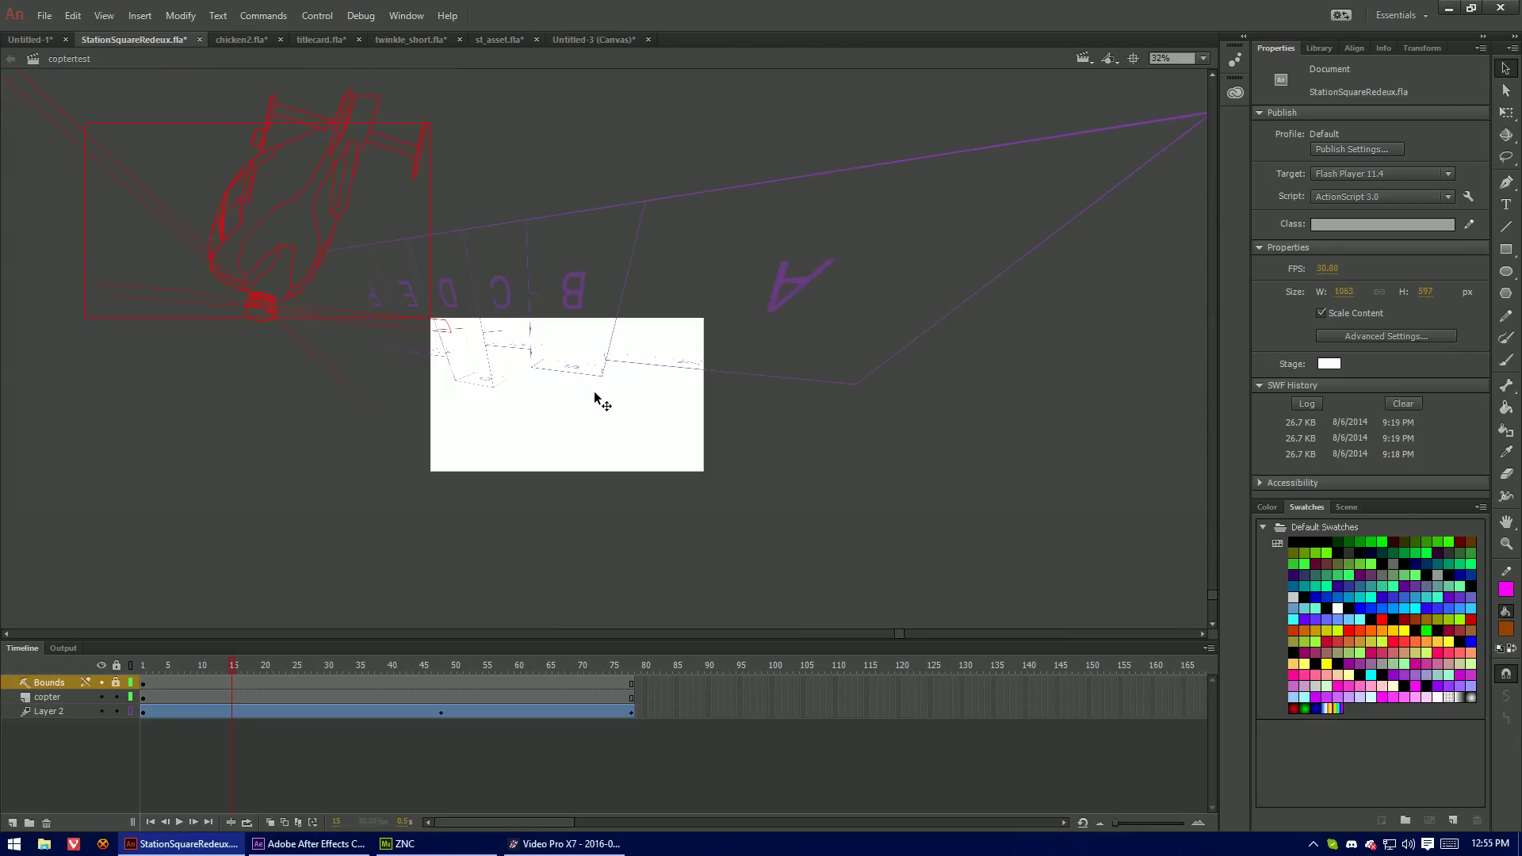
pyautogui.scroll(1, 594, 399)
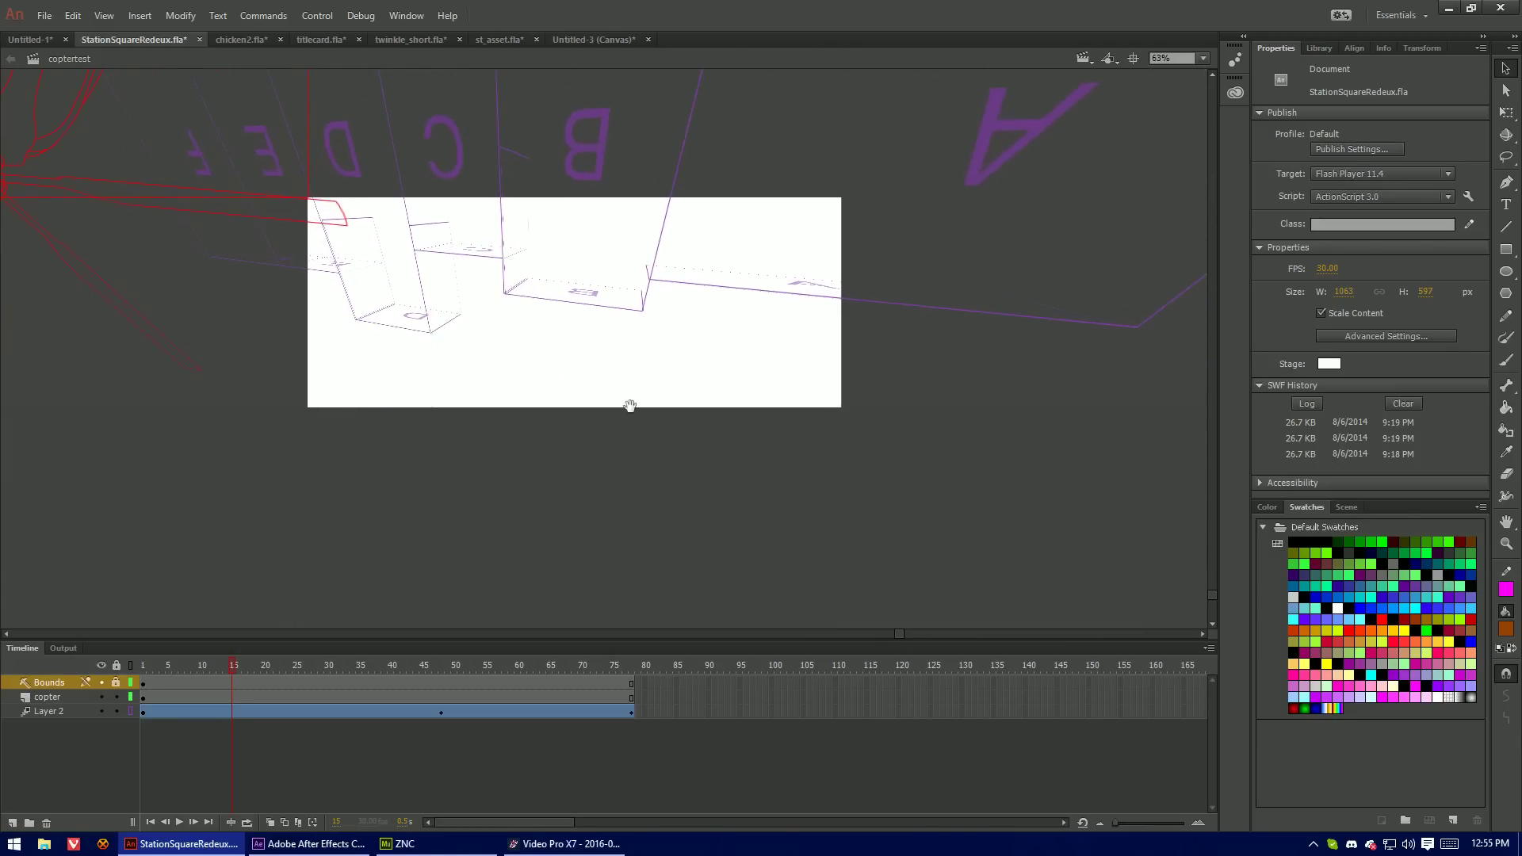
pyautogui.moveTo(509, 465); pyautogui.dragTo(615, 407)
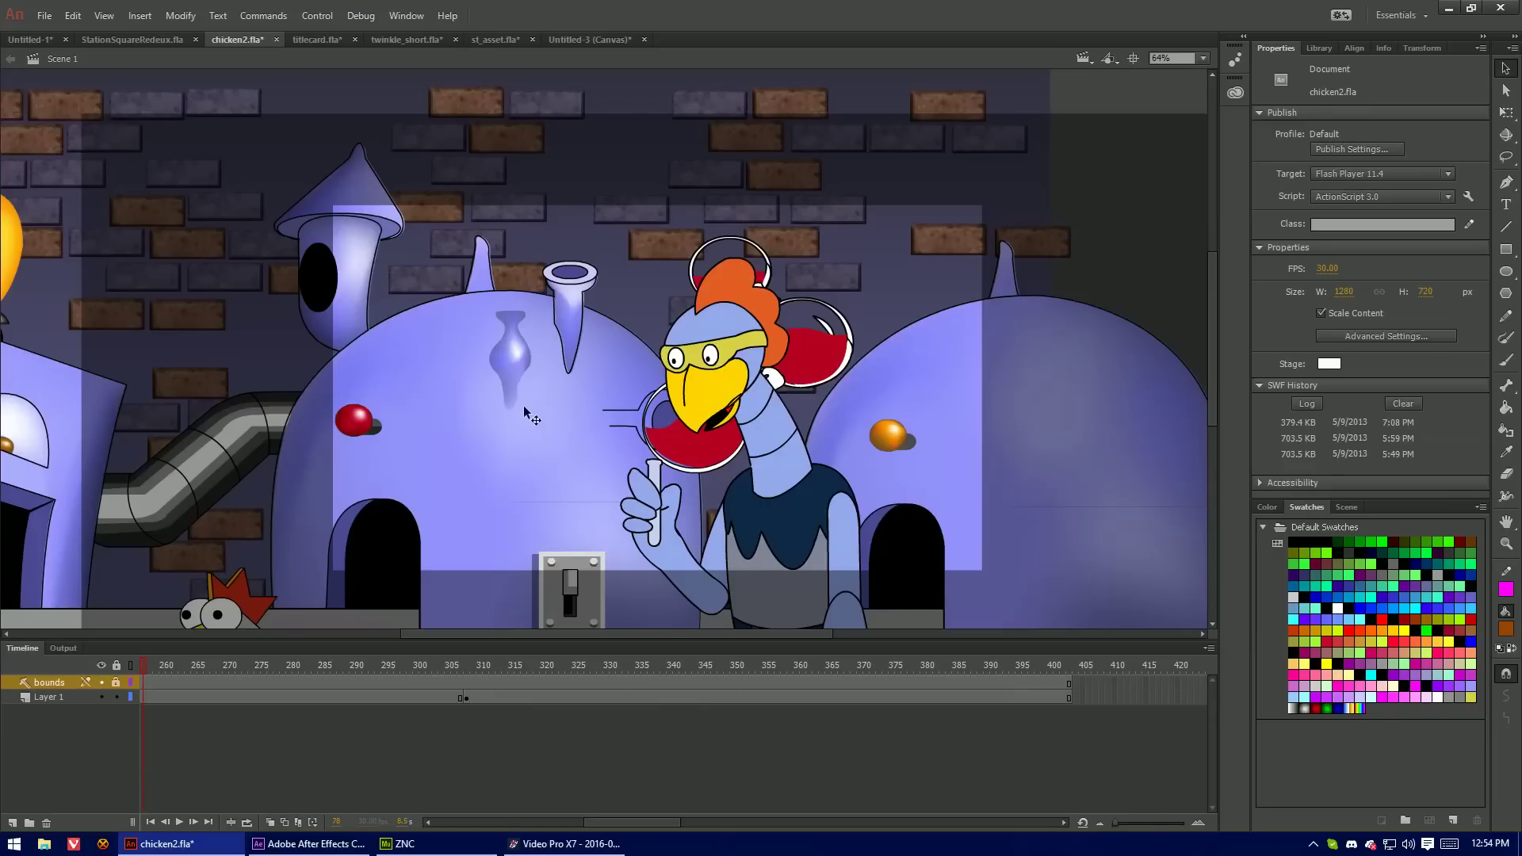
# Rotate the chicken2.fla stage view clockwise, then exit the MAIN symbol to Scene 1
pyautogui.hotkey('shift', 'space')
pyautogui.moveTo(501, 393)
pyautogui.mouseDown()
pyautogui.moveTo(511, 238)
pyautogui.moveTo(457, 386)
pyautogui.moveTo(443, 268)
pyautogui.moveTo(471, 399)
pyautogui.moveTo(487, 404)
pyautogui.mouseUp()
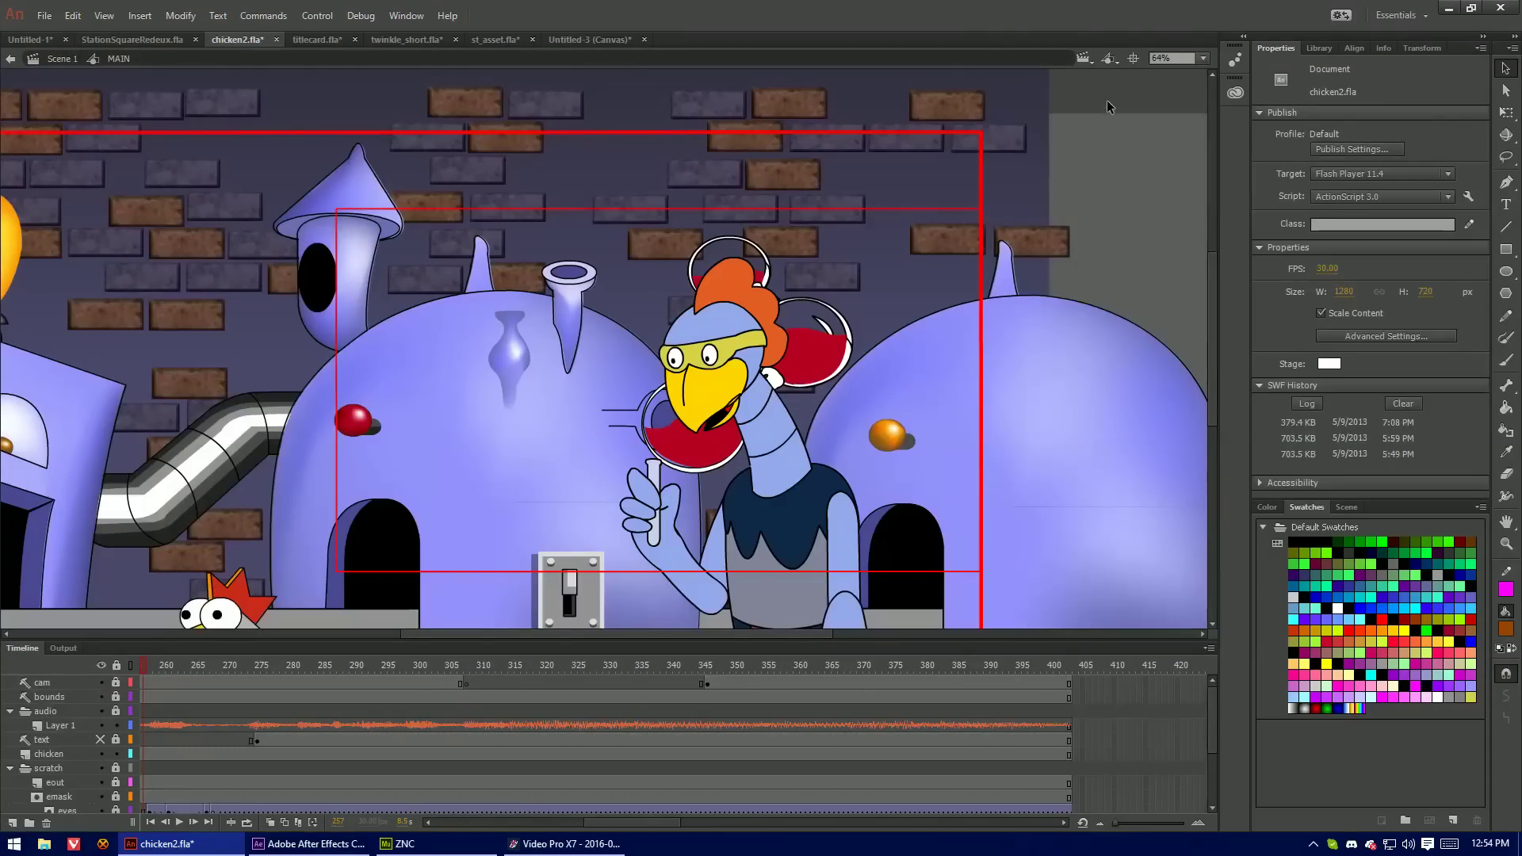
pyautogui.doubleClick(1108, 106)
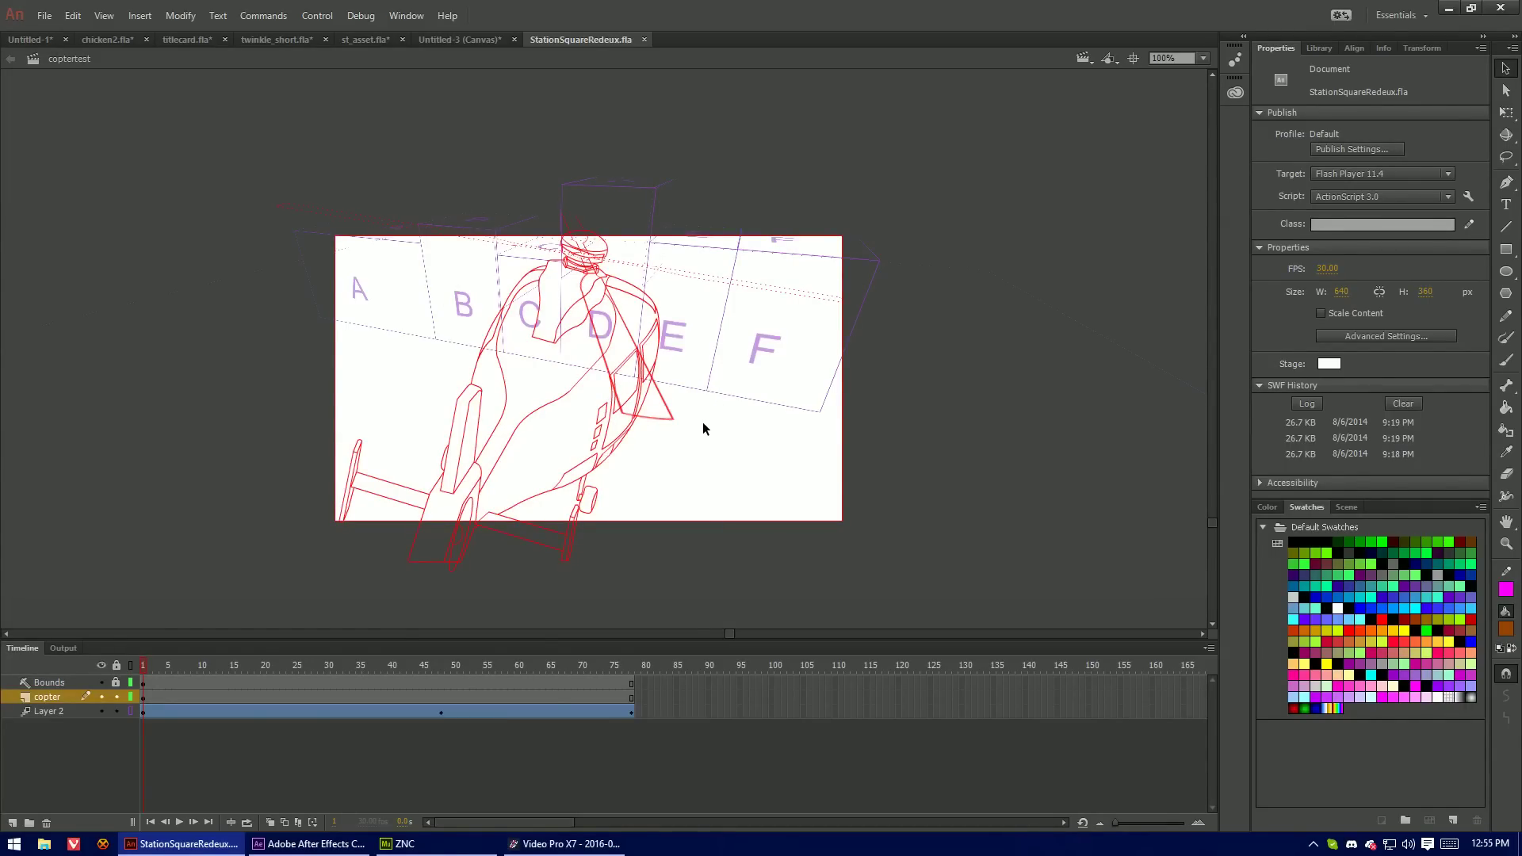
# Tilt the stage view with the Rotation tool and scrub through the copter animation frames
pyautogui.hotkey('shift', 'h')
pyautogui.moveTo(707, 401)
pyautogui.mouseDown()
pyautogui.moveTo(1257, 451)
pyautogui.moveTo(554, 607)
pyautogui.moveTo(679, 544)
pyautogui.moveTo(849, 338)
pyautogui.moveTo(597, 211)
pyautogui.moveTo(397, 374)
pyautogui.moveTo(420, 421)
pyautogui.moveTo(703, 278)
pyautogui.moveTo(632, 560)
pyautogui.moveTo(411, 486)
pyautogui.moveTo(703, 441)
pyautogui.moveTo(603, 309)
pyautogui.moveTo(710, 380)
pyautogui.moveTo(698, 396)
pyautogui.mouseUp()
pyautogui.moveTo(190, 668); pyautogui.dragTo(365, 668)
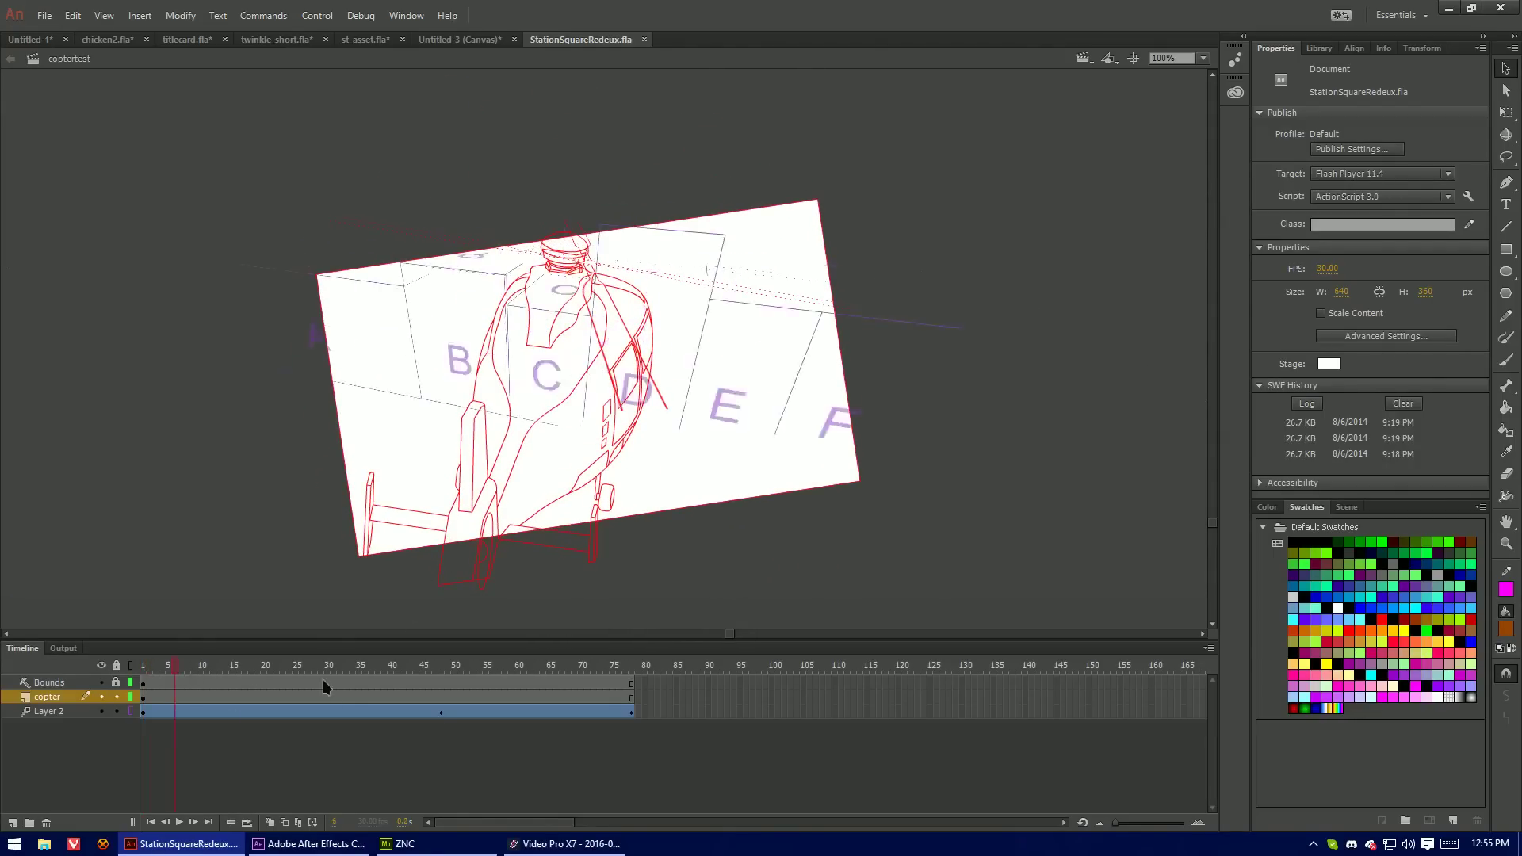
pyautogui.moveTo(782, 407); pyautogui.dragTo(615, 262)
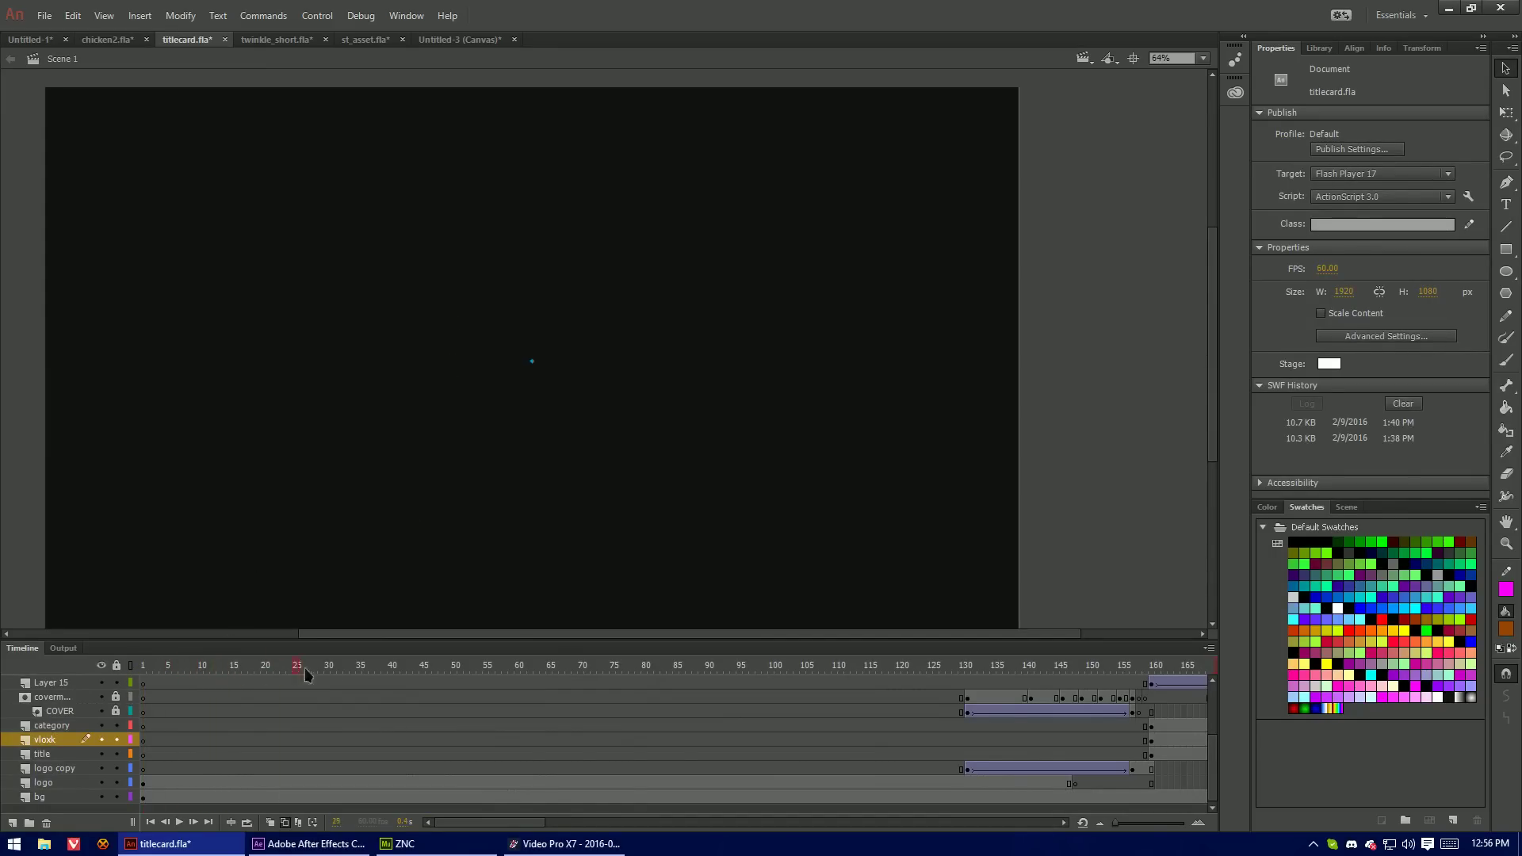
# Scrub the timeline through the blue circle, the red crossed ellipses and the red-and-blue emblem
pyautogui.moveTo(318, 667); pyautogui.dragTo(577, 664)
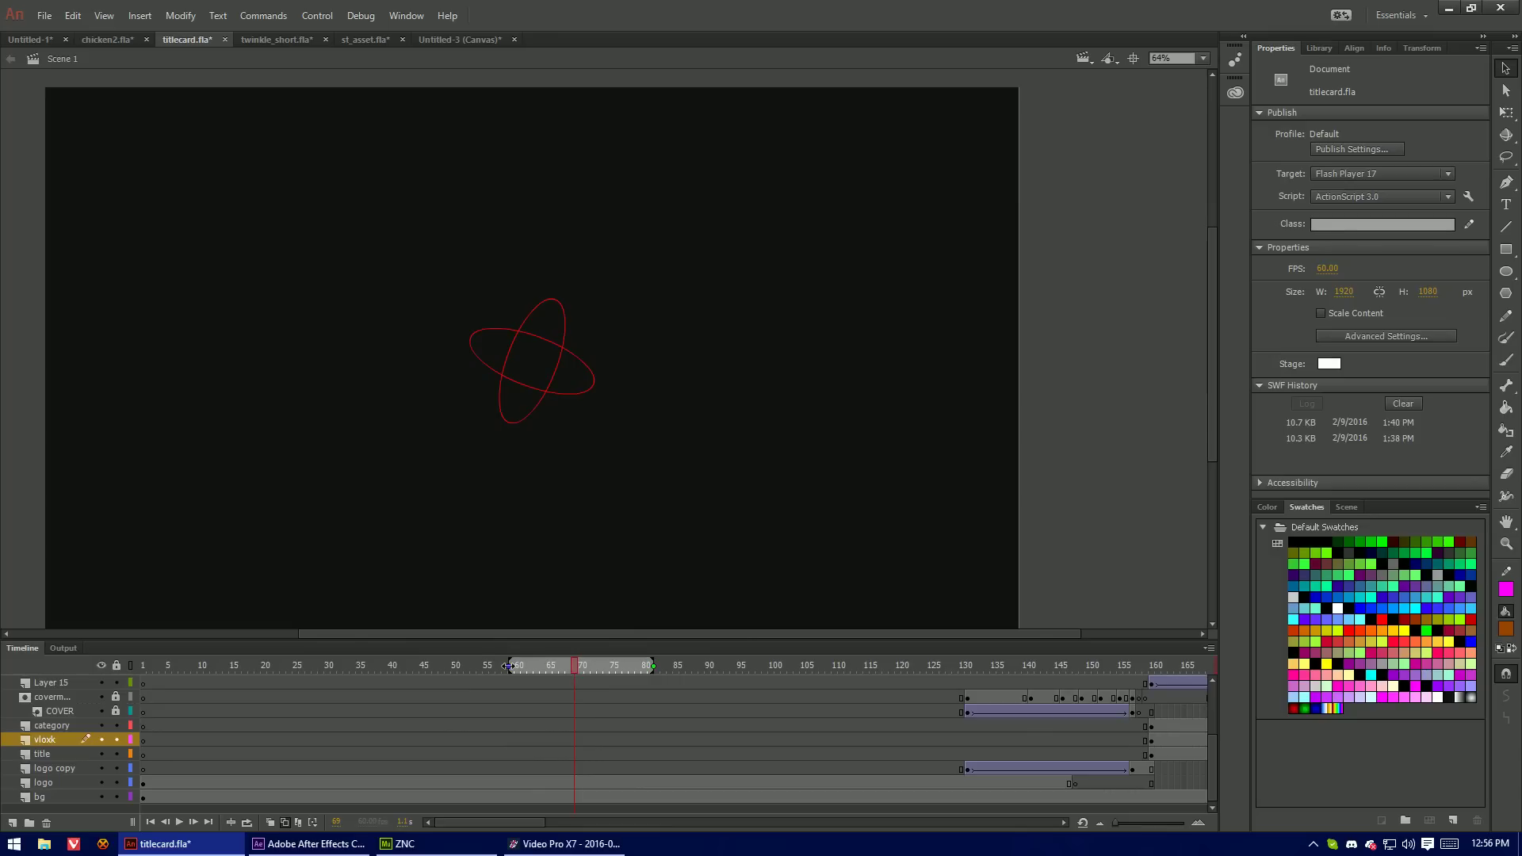
pyautogui.moveTo(576, 668)
pyautogui.mouseDown()
pyautogui.moveTo(615, 664)
pyautogui.moveTo(561, 667)
pyautogui.mouseUp()
pyautogui.moveTo(558, 667); pyautogui.dragTo(1114, 712)
# Play and stop the title card, then scrub through the logo and colour-bar animation
pyautogui.press('Return')
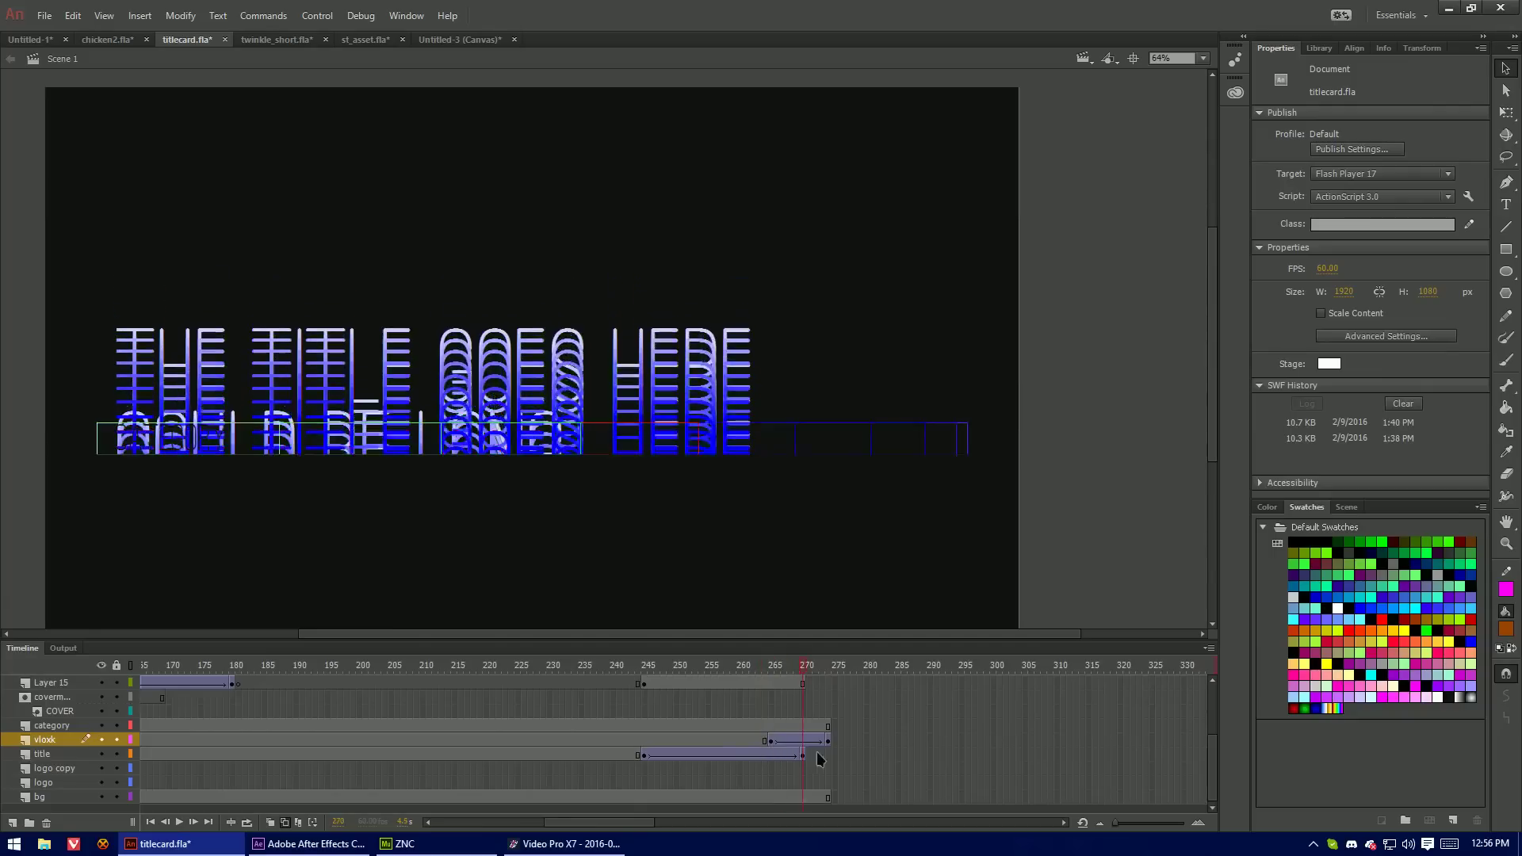
pyautogui.press('Return')
pyautogui.moveTo(789, 666); pyautogui.dragTo(290, 665)
pyautogui.press('Return')
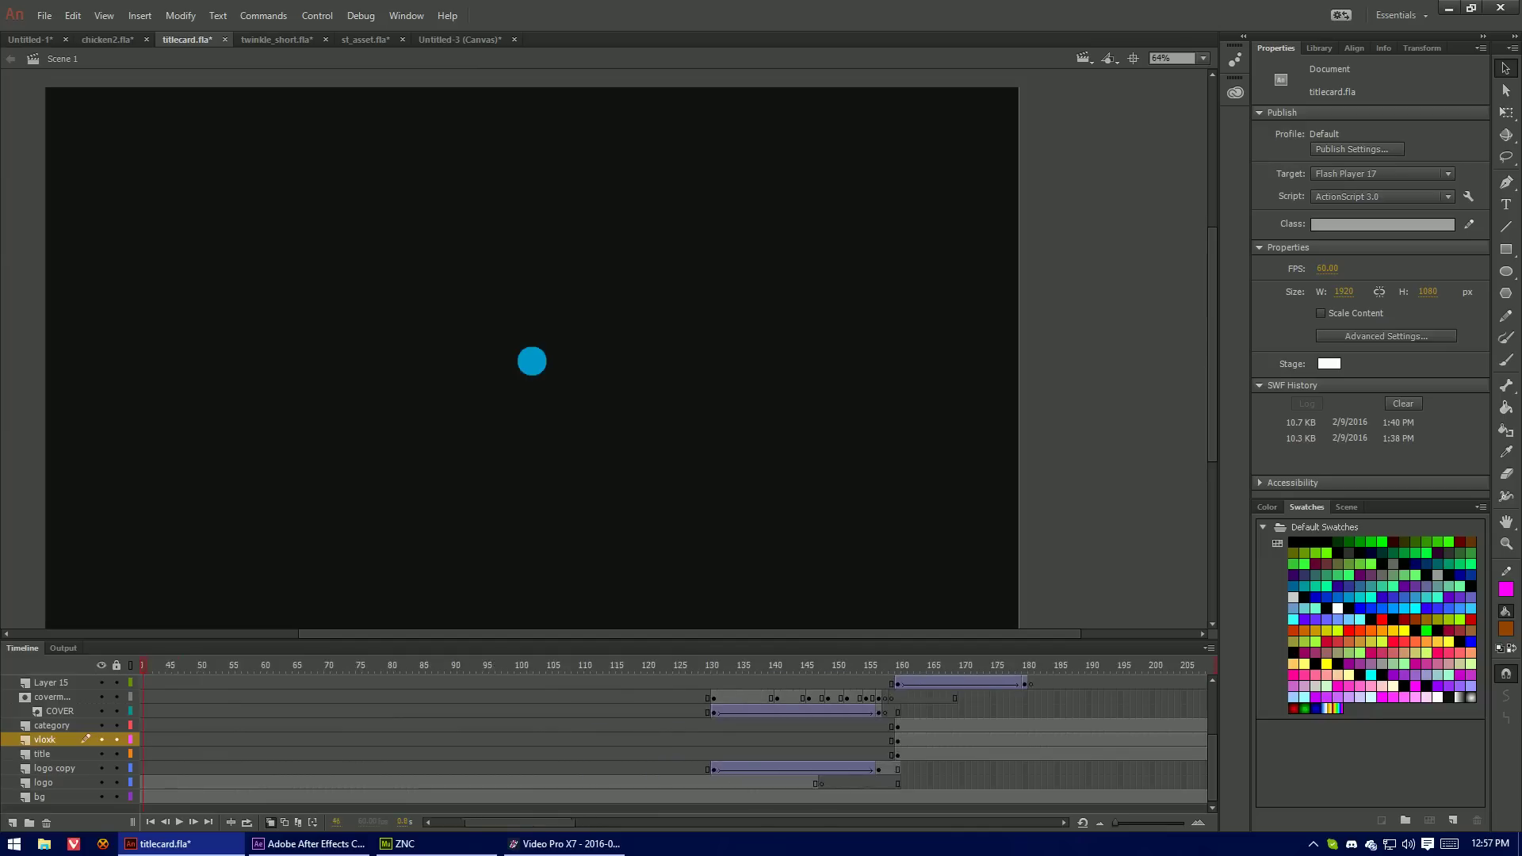
pyautogui.hotkey('shift', ',')
pyautogui.moveTo(234, 668); pyautogui.dragTo(492, 737)
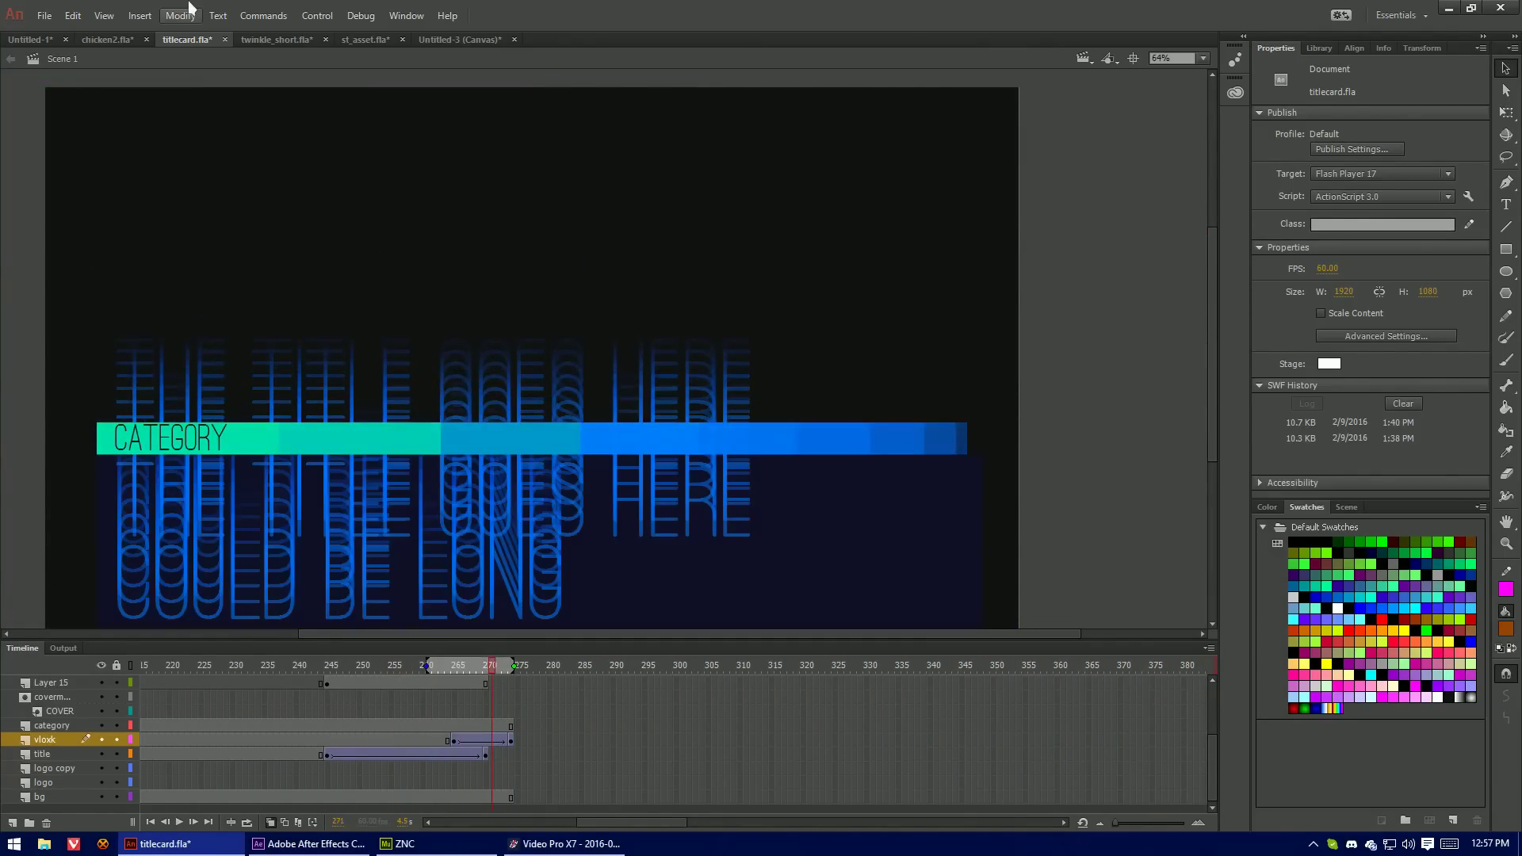
# Open Export Video for chicken2 and set the render width to 1920
pyautogui.click(44, 15)
pyautogui.moveTo(150, 277)
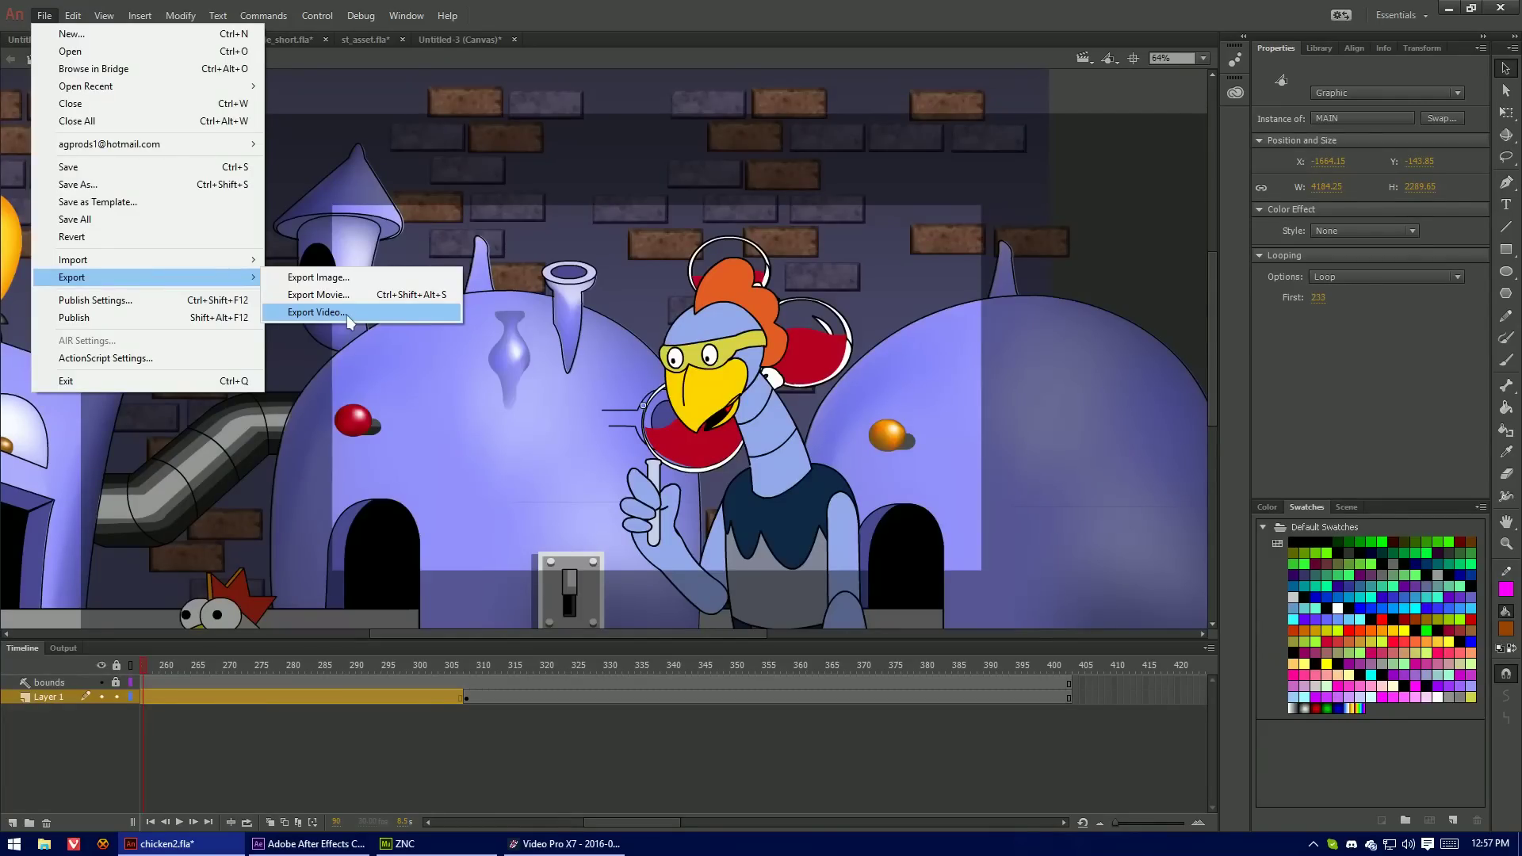
pyautogui.click(346, 314)
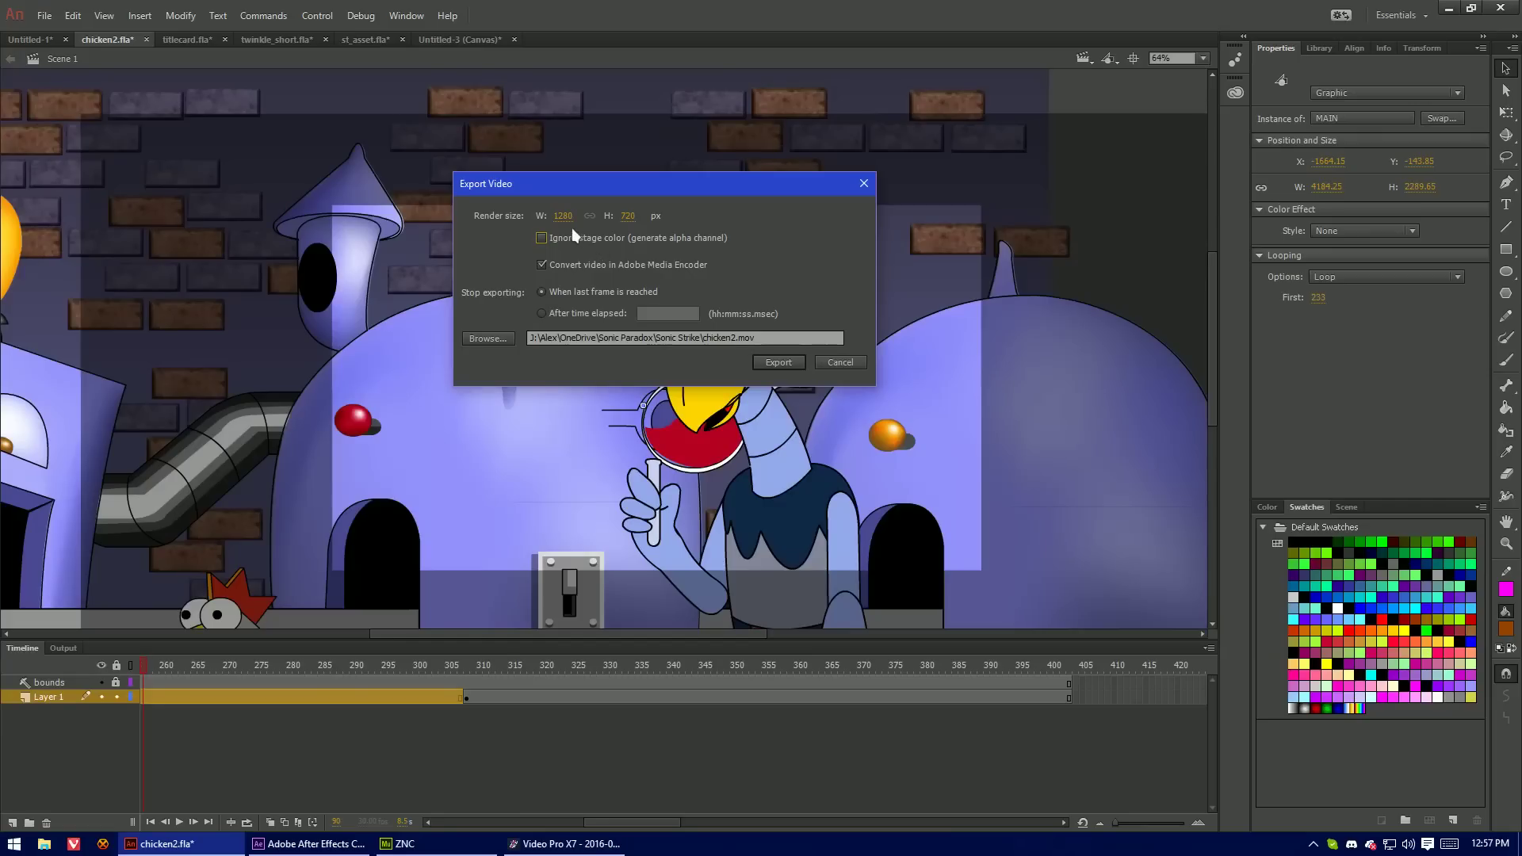
pyautogui.moveTo(572, 219); pyautogui.dragTo(577, 224)
pyautogui.click(563, 216)
pyautogui.write('1920')
# Export the video, accept the QuickTime warning, and move the progress window aside
pyautogui.click(778, 362)
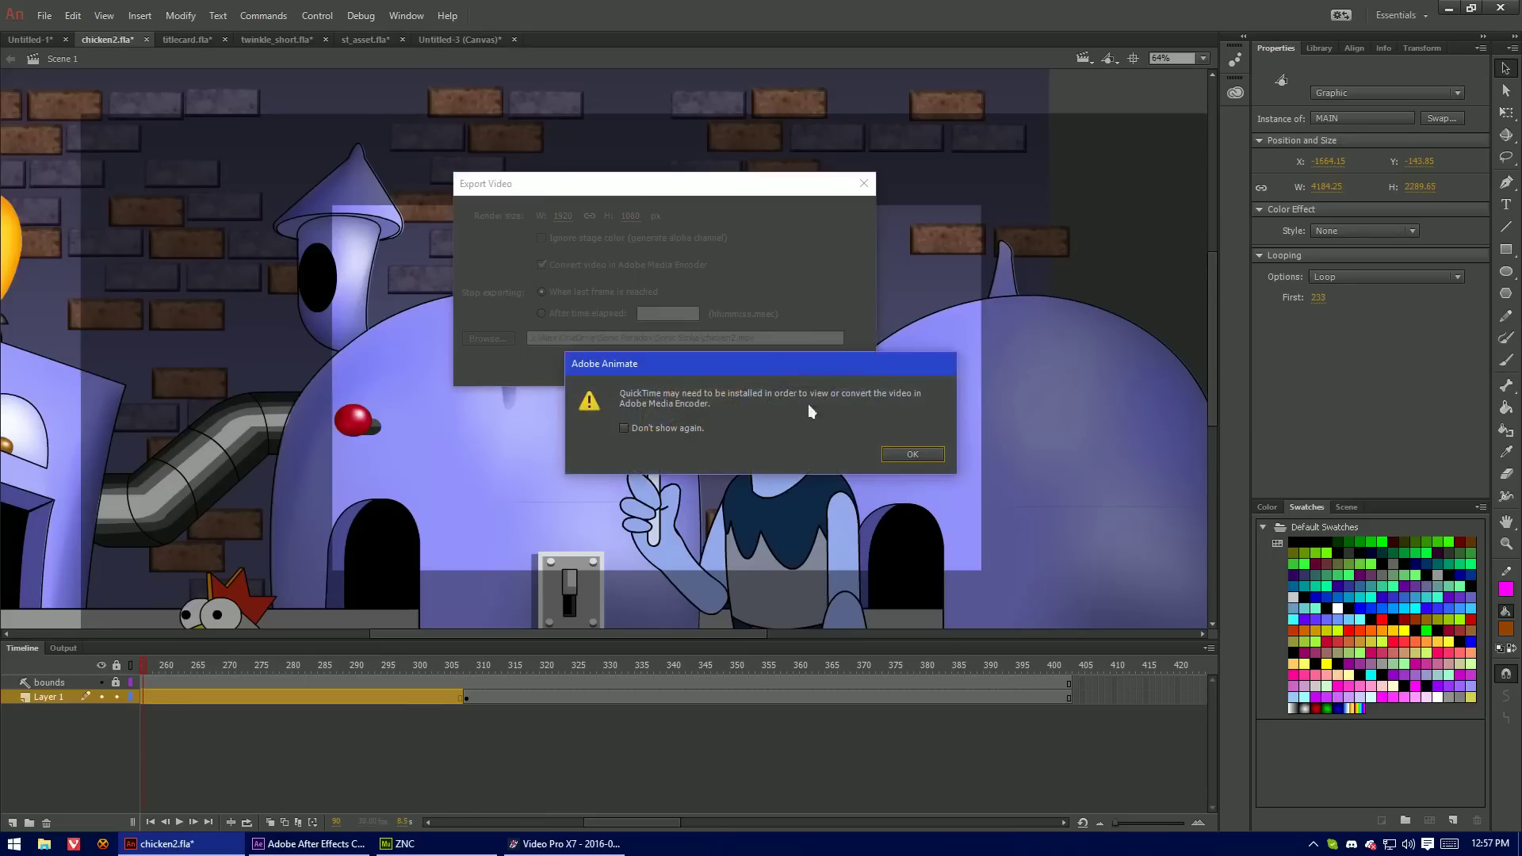
pyautogui.click(912, 455)
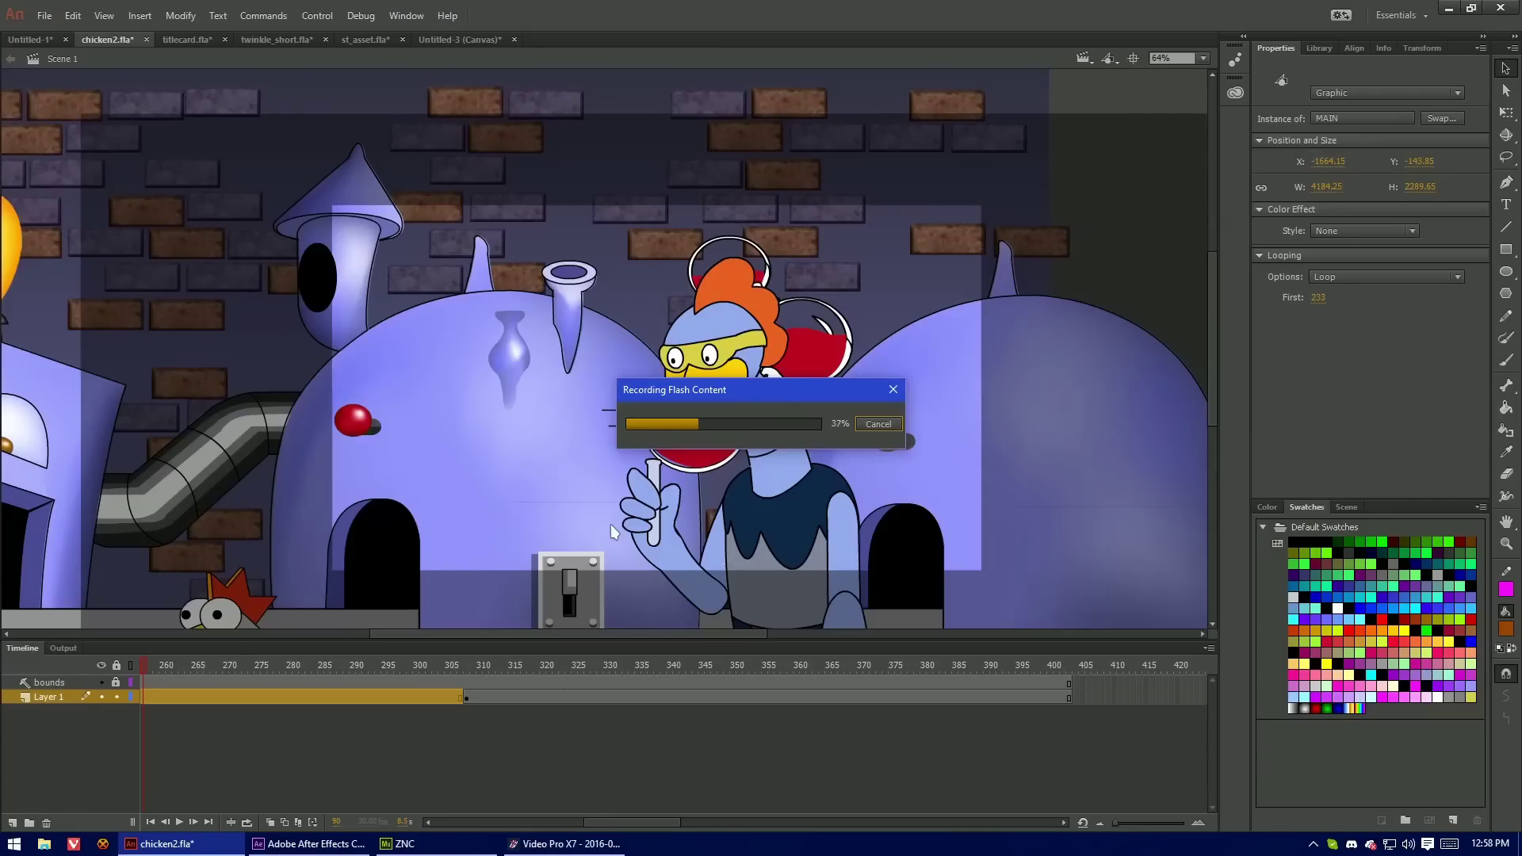
pyautogui.moveTo(710, 395); pyautogui.dragTo(487, 363)
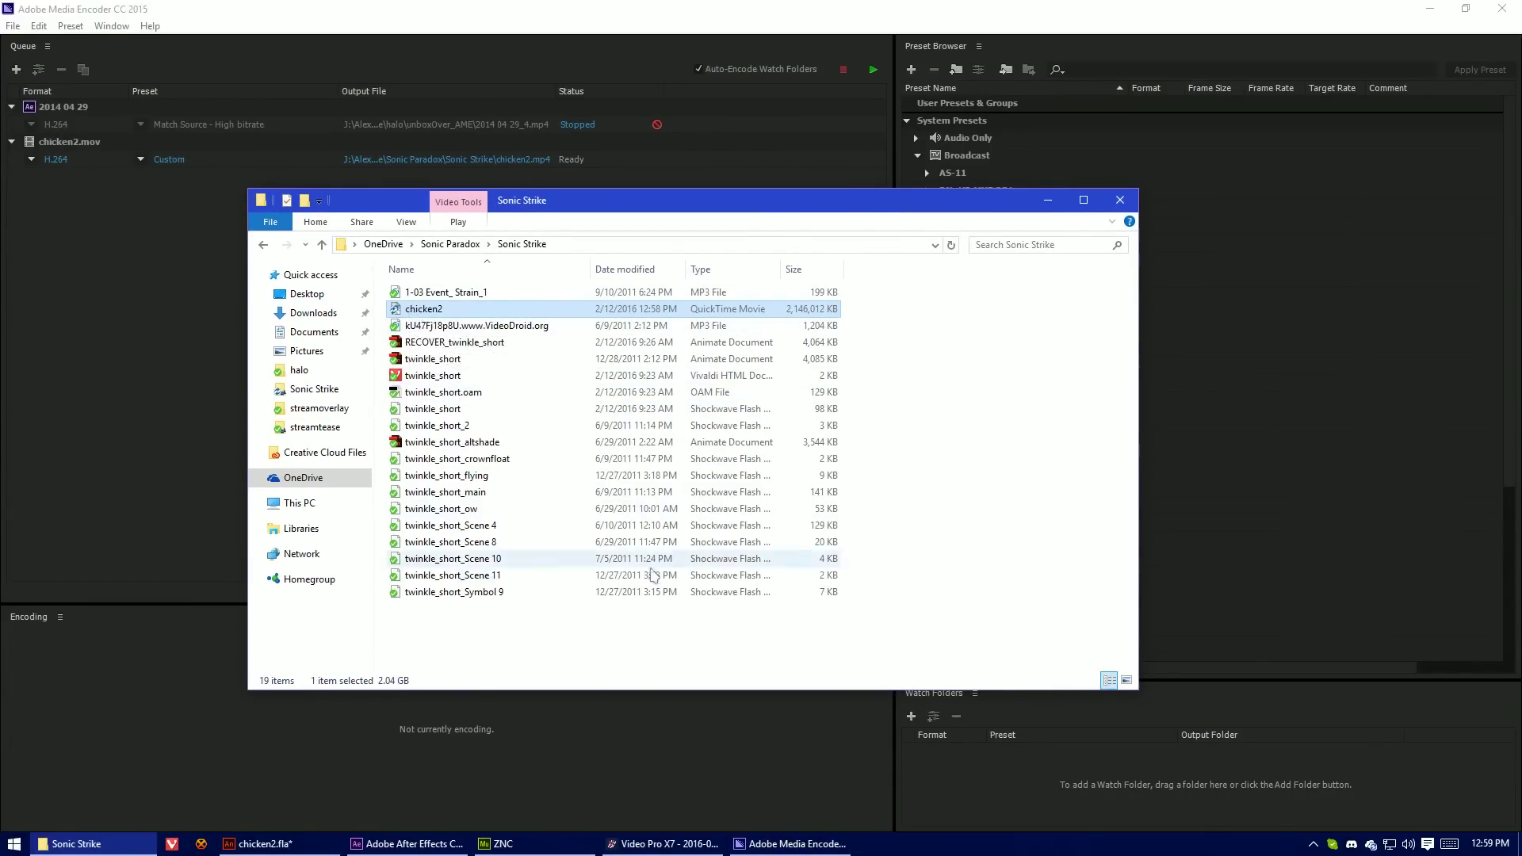
# Delete the exported chicken2 movie from the Sonic Strike folder and minimize the folder window
pyautogui.moveTo(821, 213); pyautogui.dragTo(835, 220)
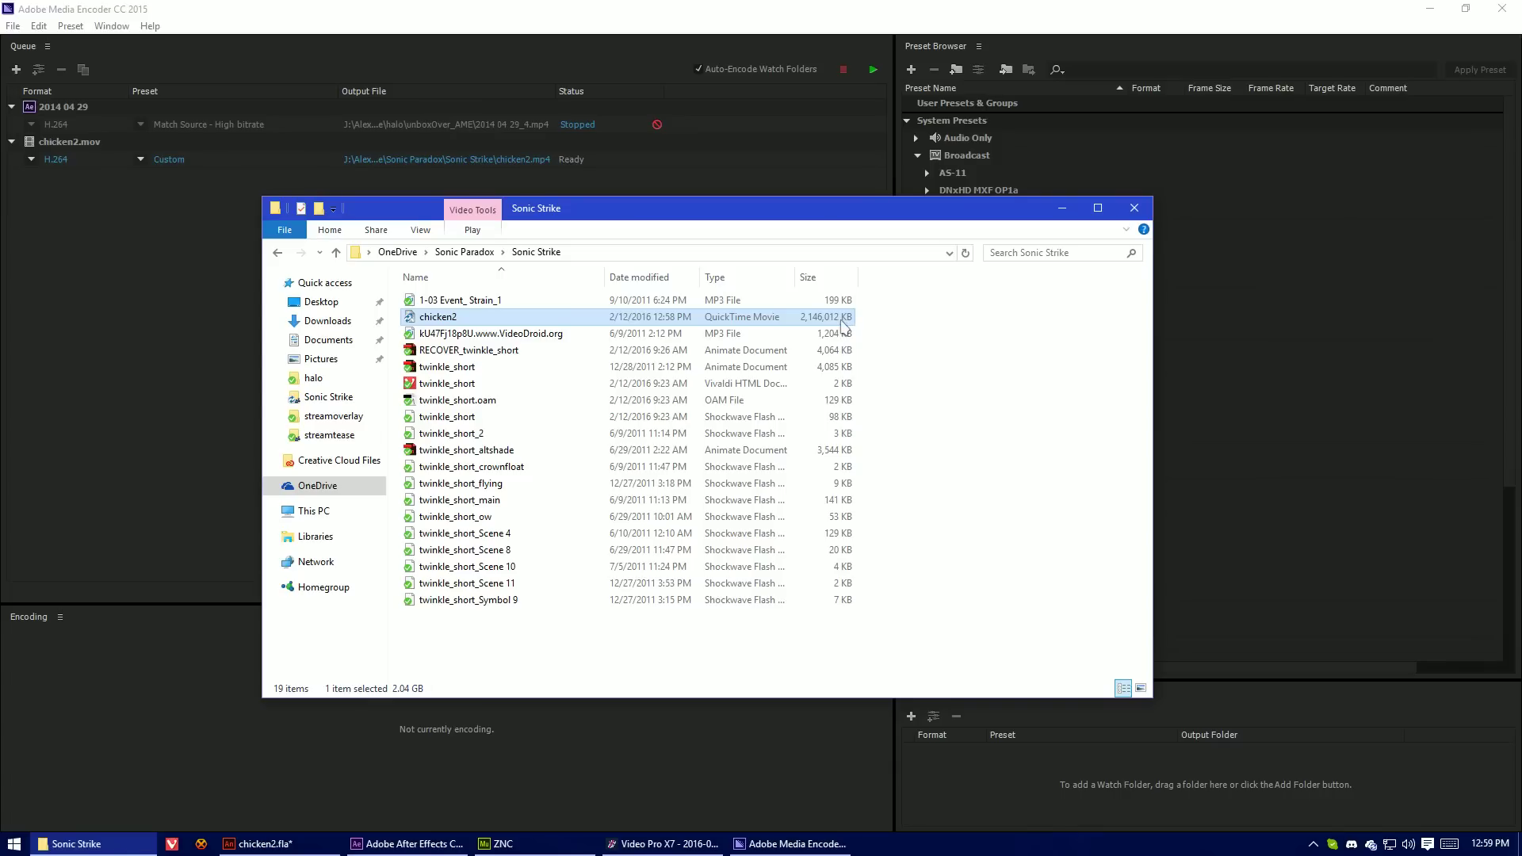
pyautogui.press('Delete')
pyautogui.click(1062, 207)
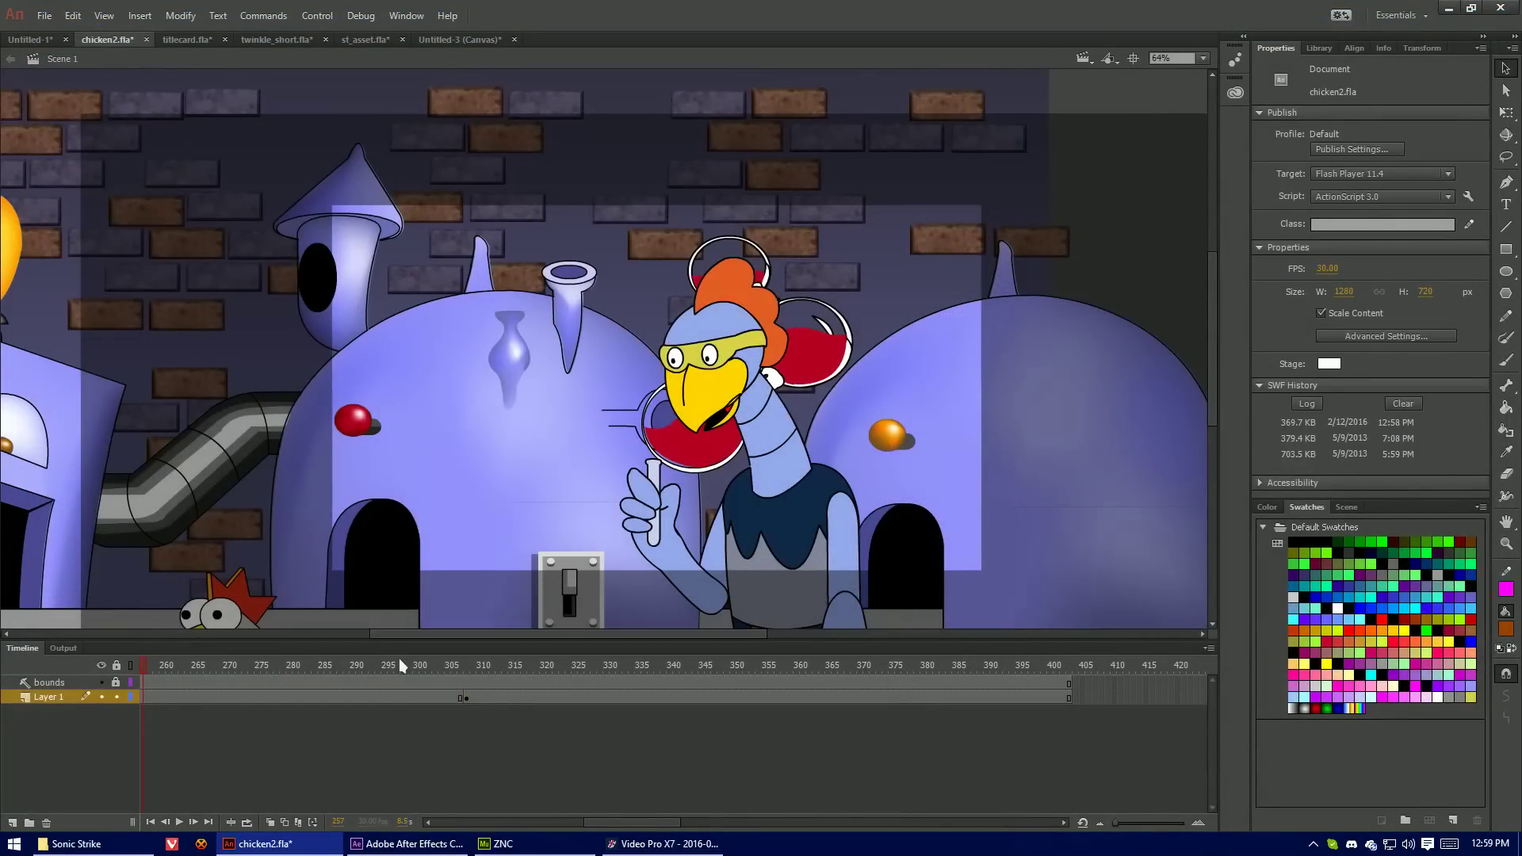
pyautogui.click(364, 665)
pyautogui.moveTo(316, 667); pyautogui.dragTo(238, 669)
pyautogui.press('super')
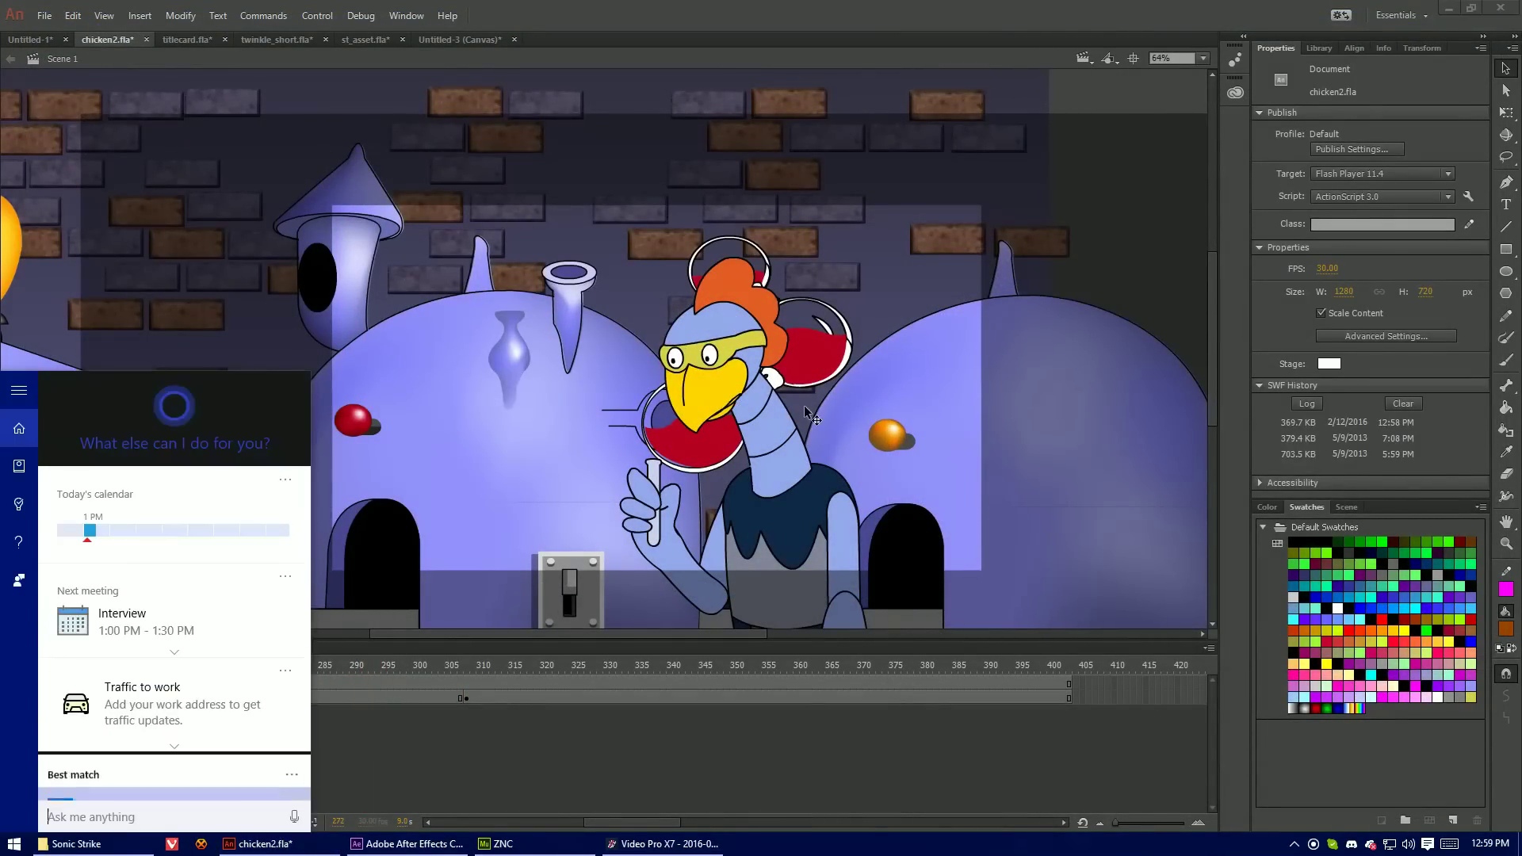
pyautogui.write('edge')
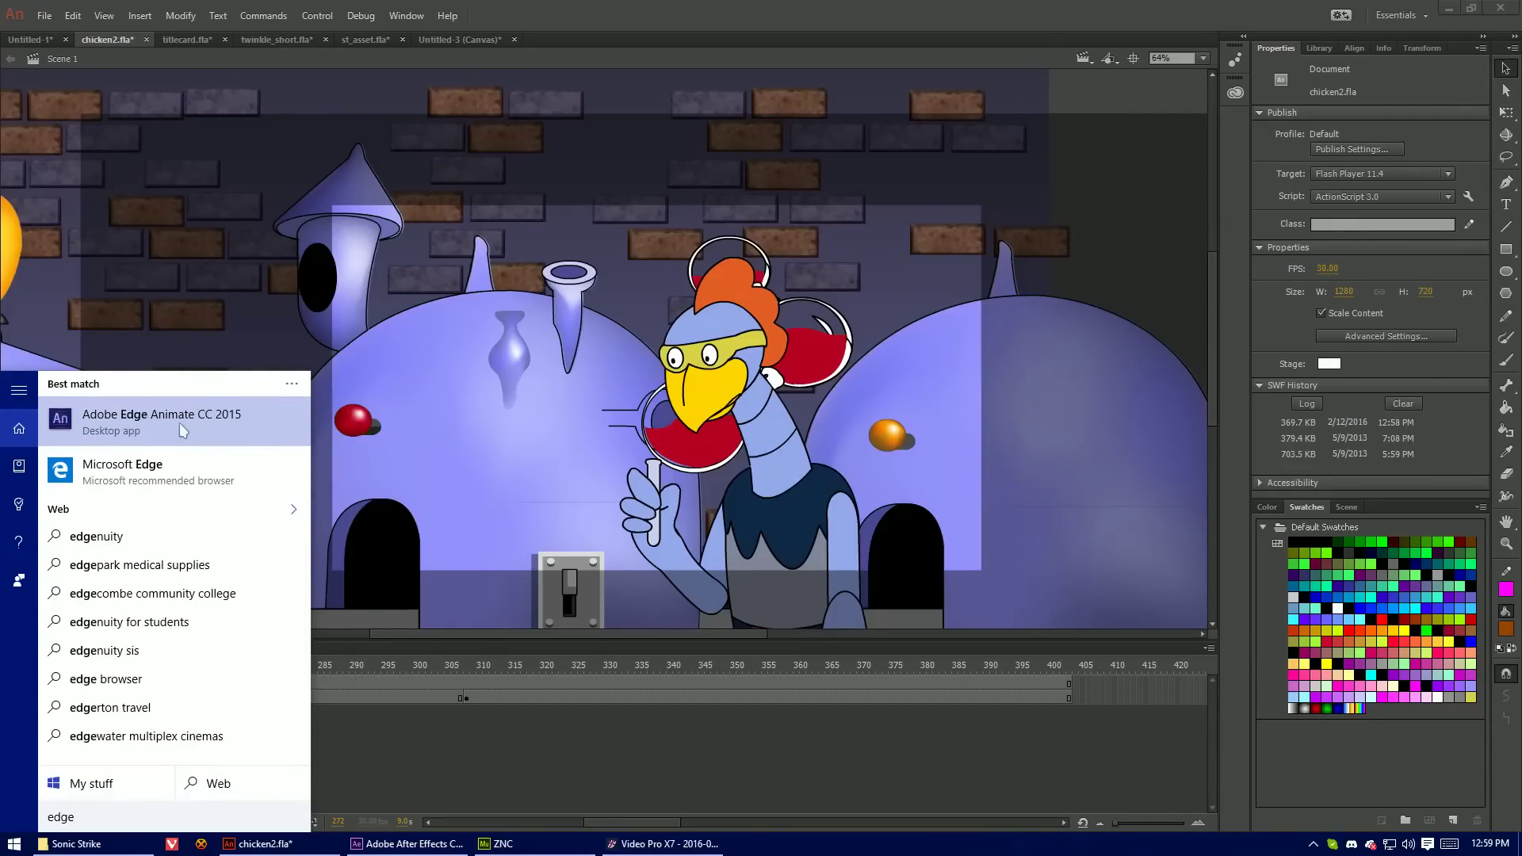
pyautogui.click(1068, 96)
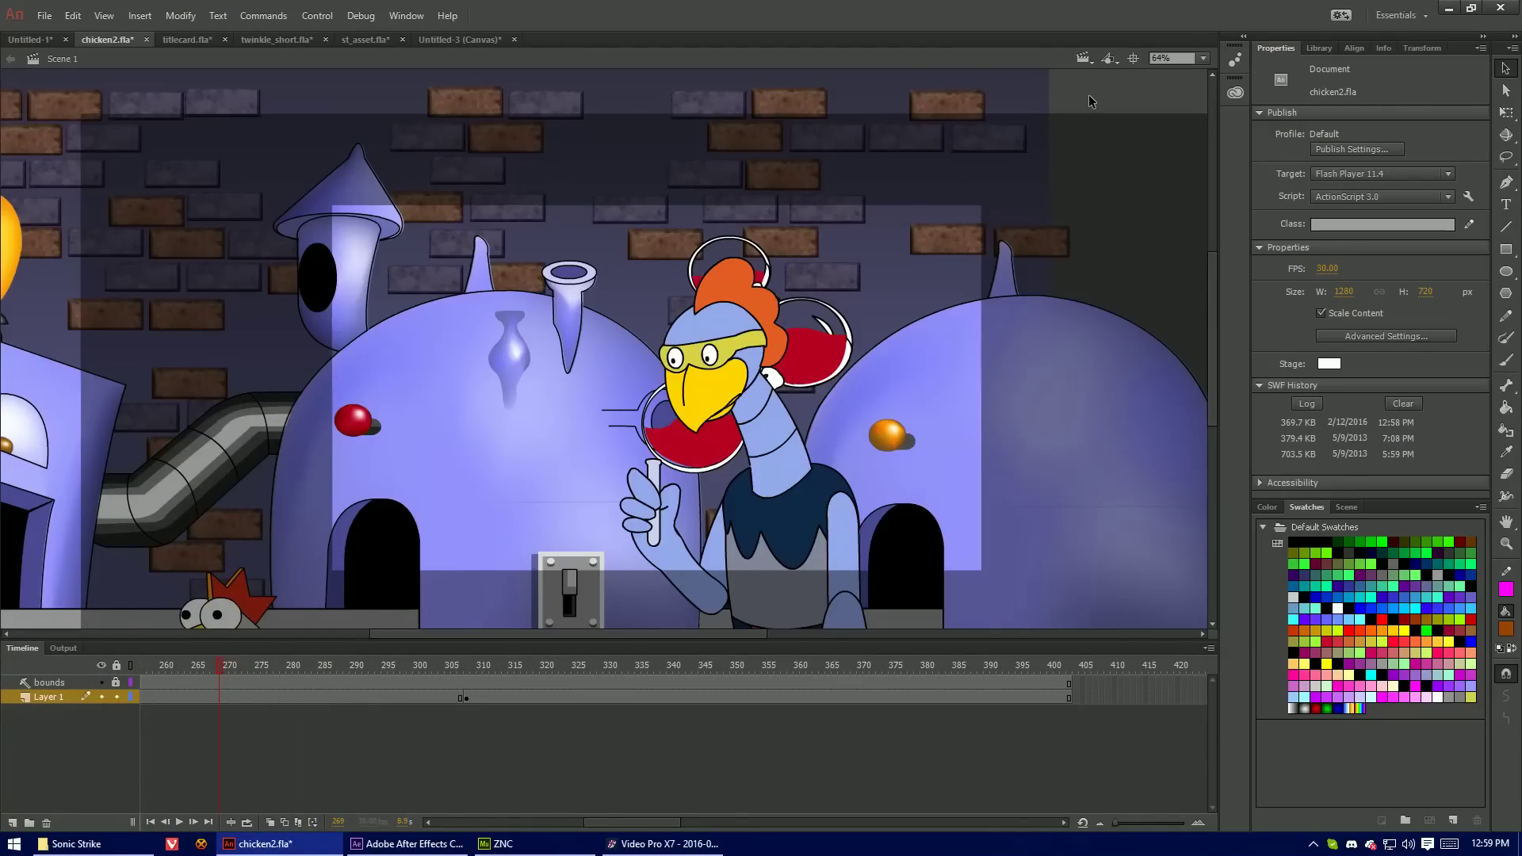
# Publish chicken2 with an OAM package, then bring the ZNC Muse site to the front
pyautogui.moveTo(1061, 111); pyautogui.dragTo(1043, 122)
pyautogui.click(1043, 122)
pyautogui.click(43, 15)
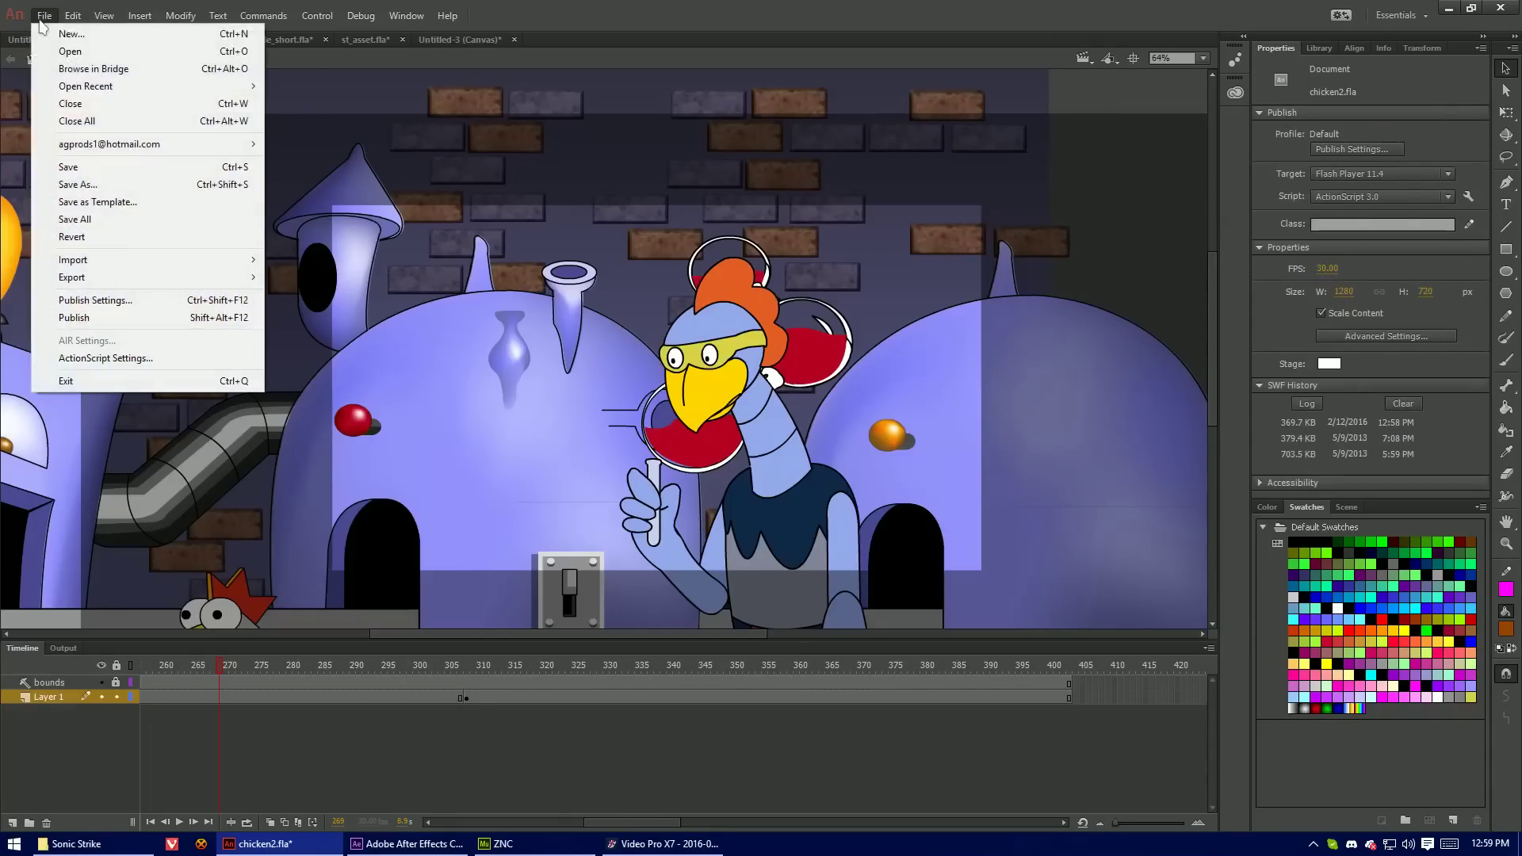
pyautogui.moveTo(153, 285)
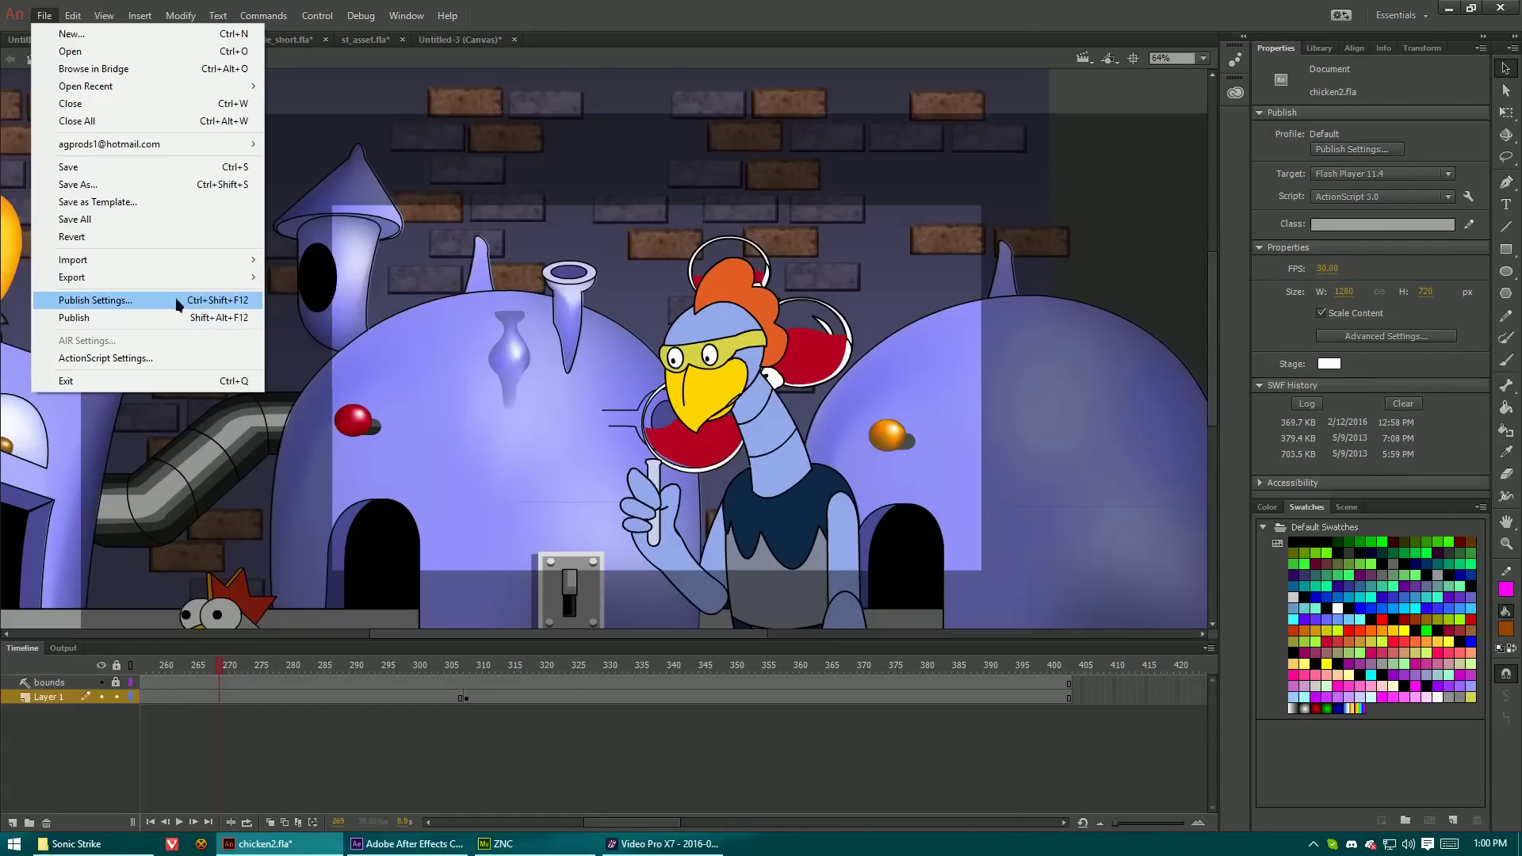
pyautogui.click(177, 300)
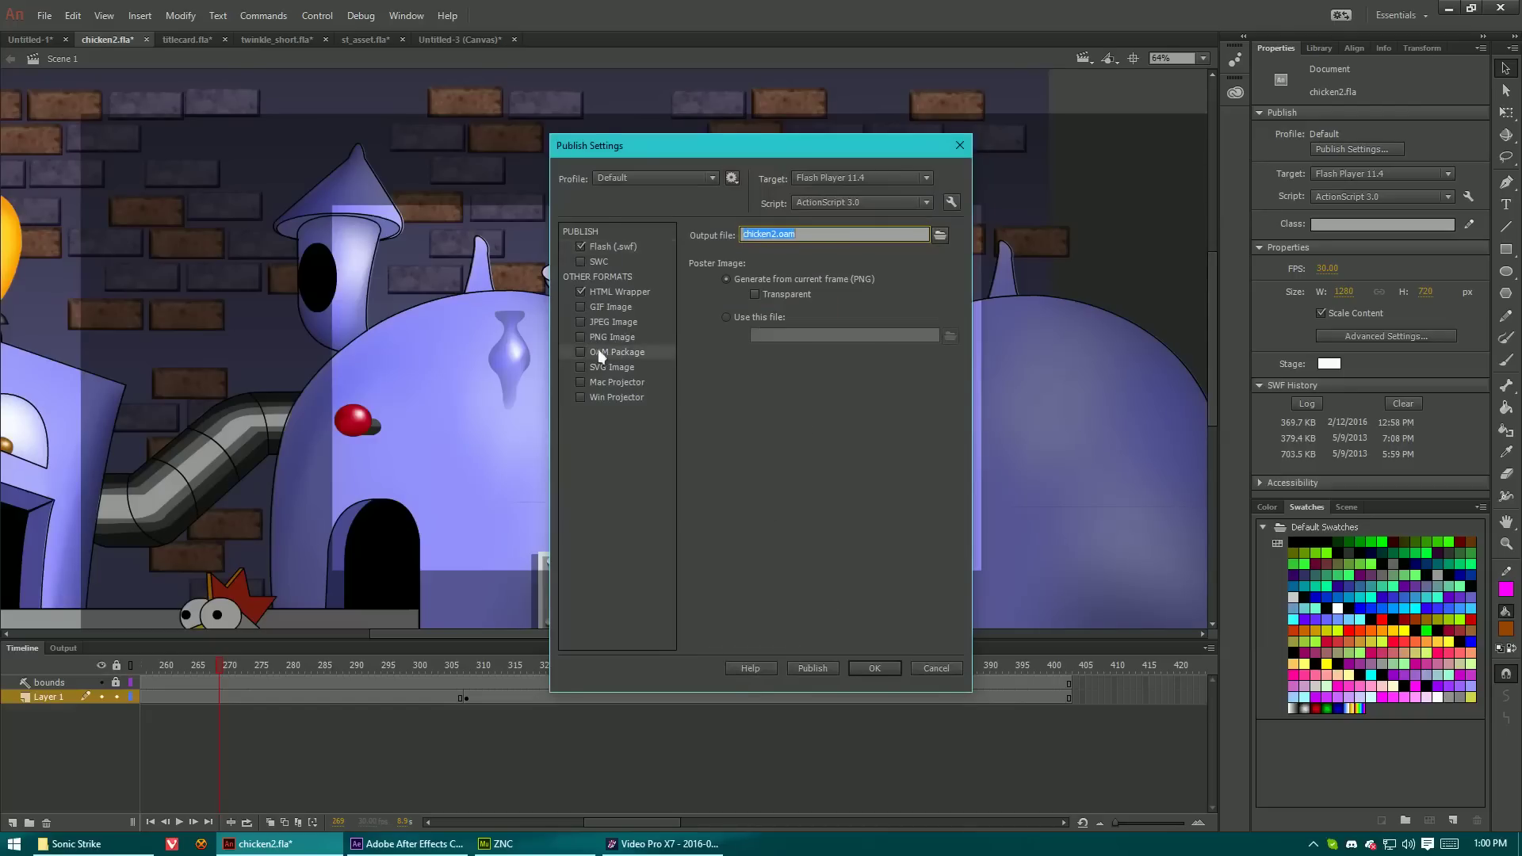
pyautogui.click(812, 667)
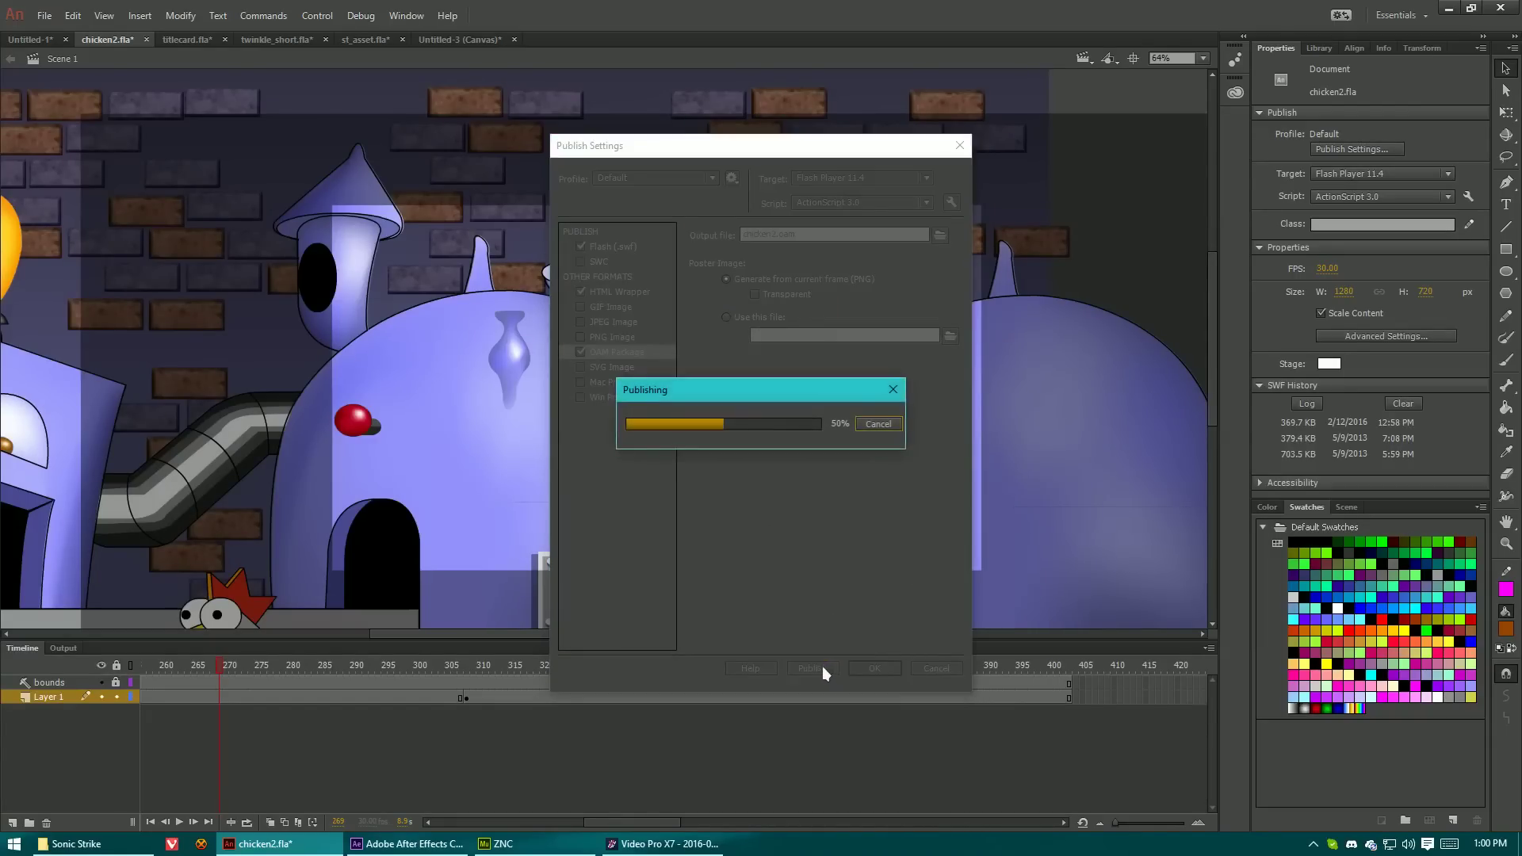
pyautogui.click(870, 667)
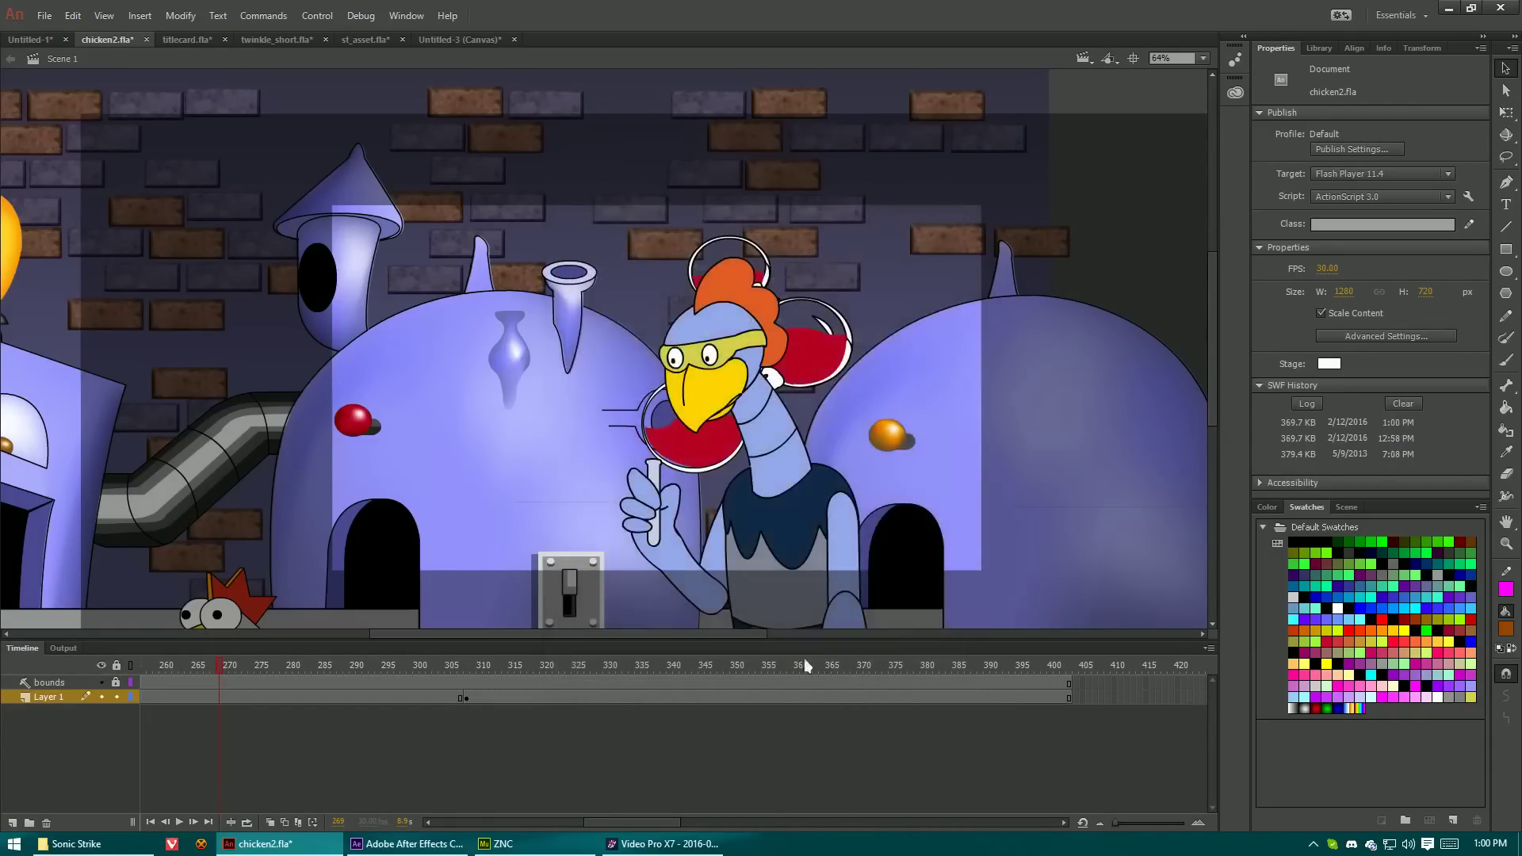
pyautogui.click(504, 844)
# Place chicken2.oam from the dr weird folder near the bottom of the page
pyautogui.click(47, 14)
pyautogui.click(127, 188)
pyautogui.doubleClick(277, 17)
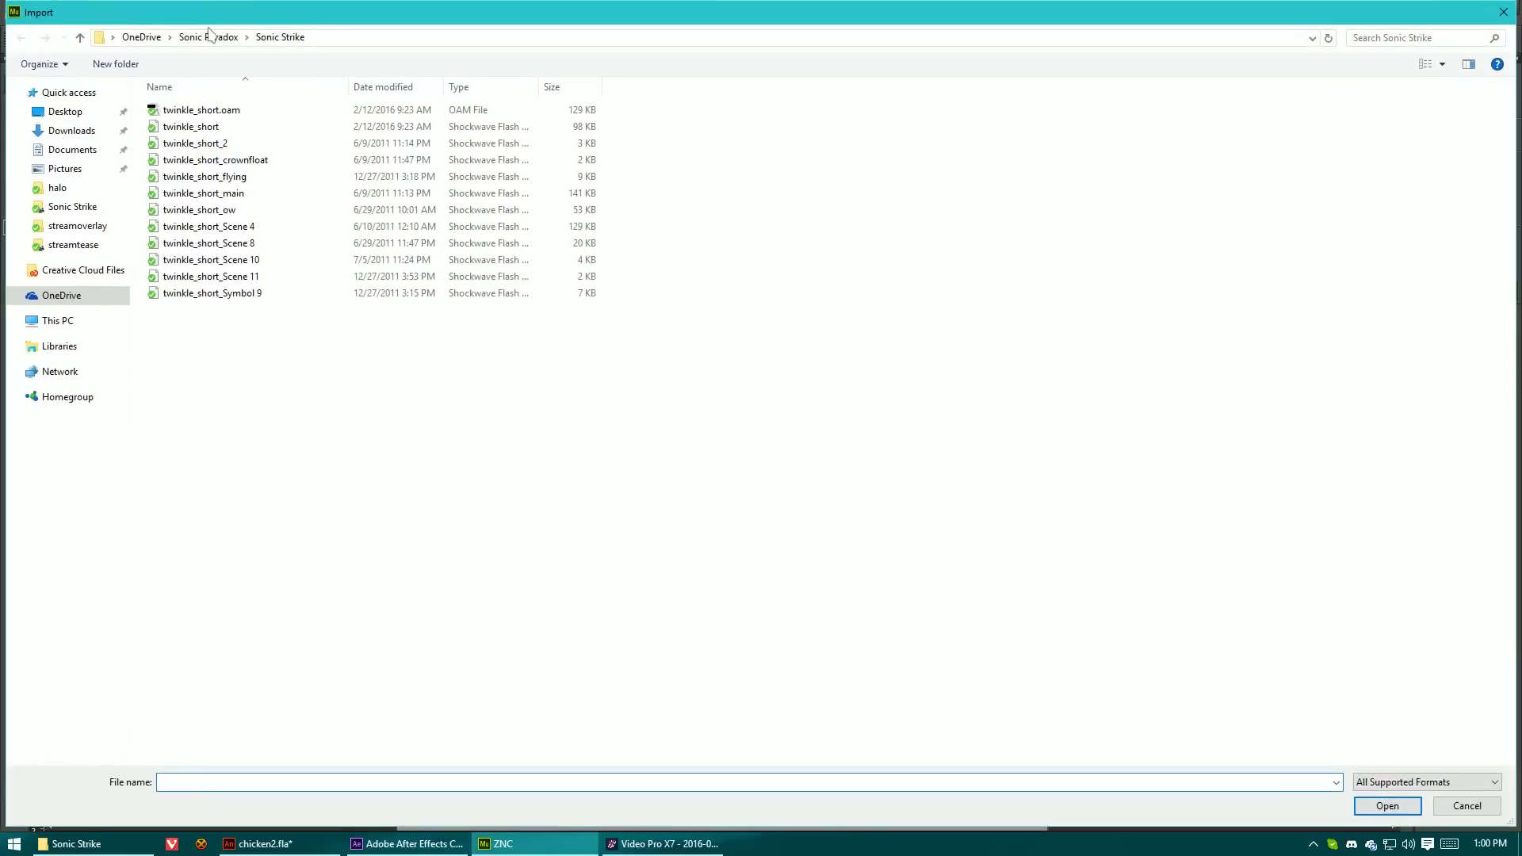
pyautogui.click(209, 37)
pyautogui.doubleClick(206, 135)
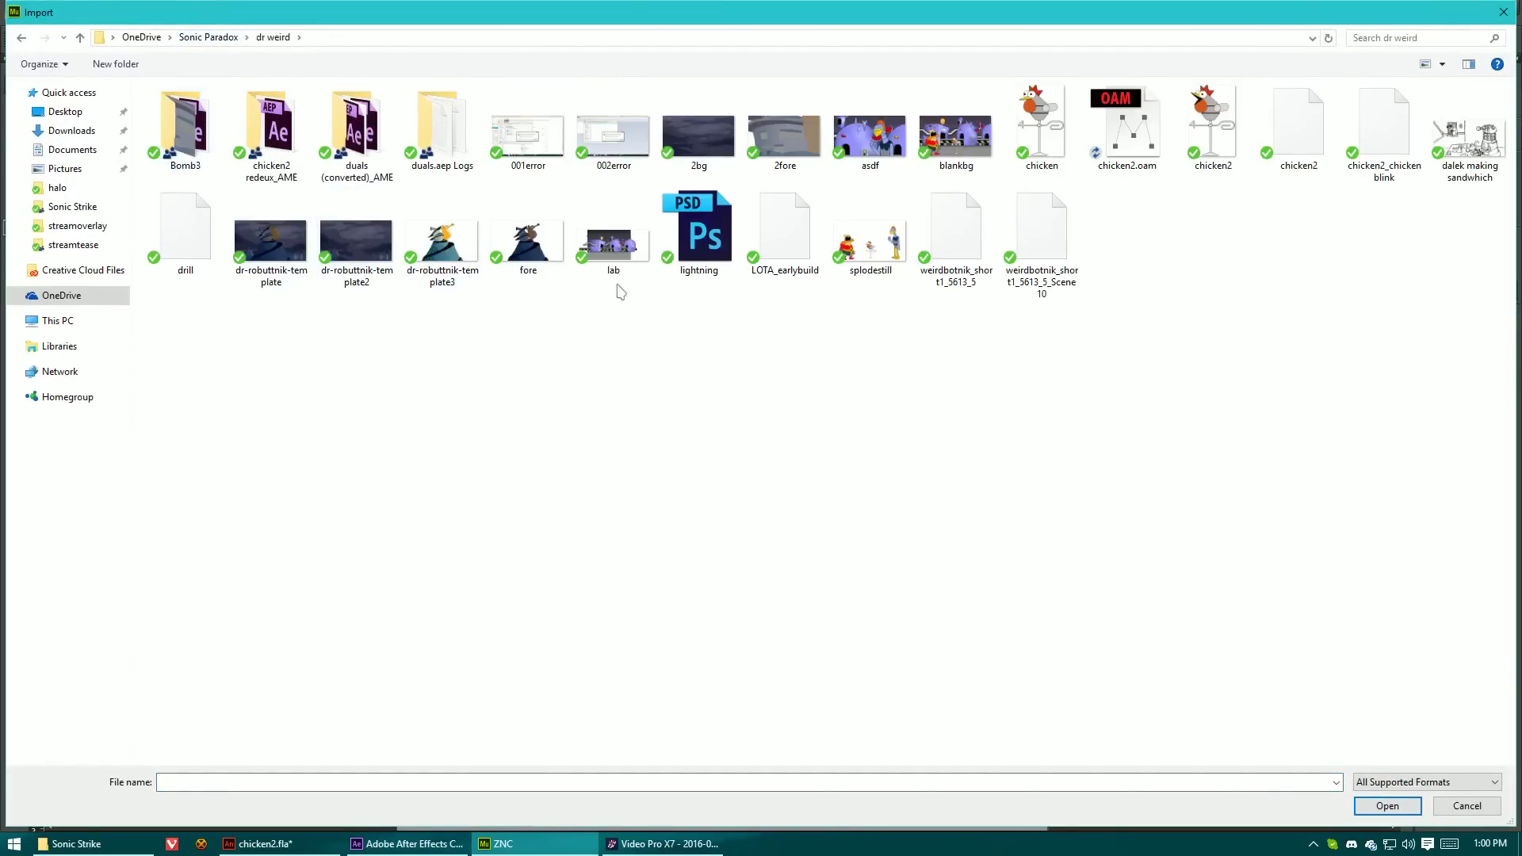
pyautogui.click(1135, 142)
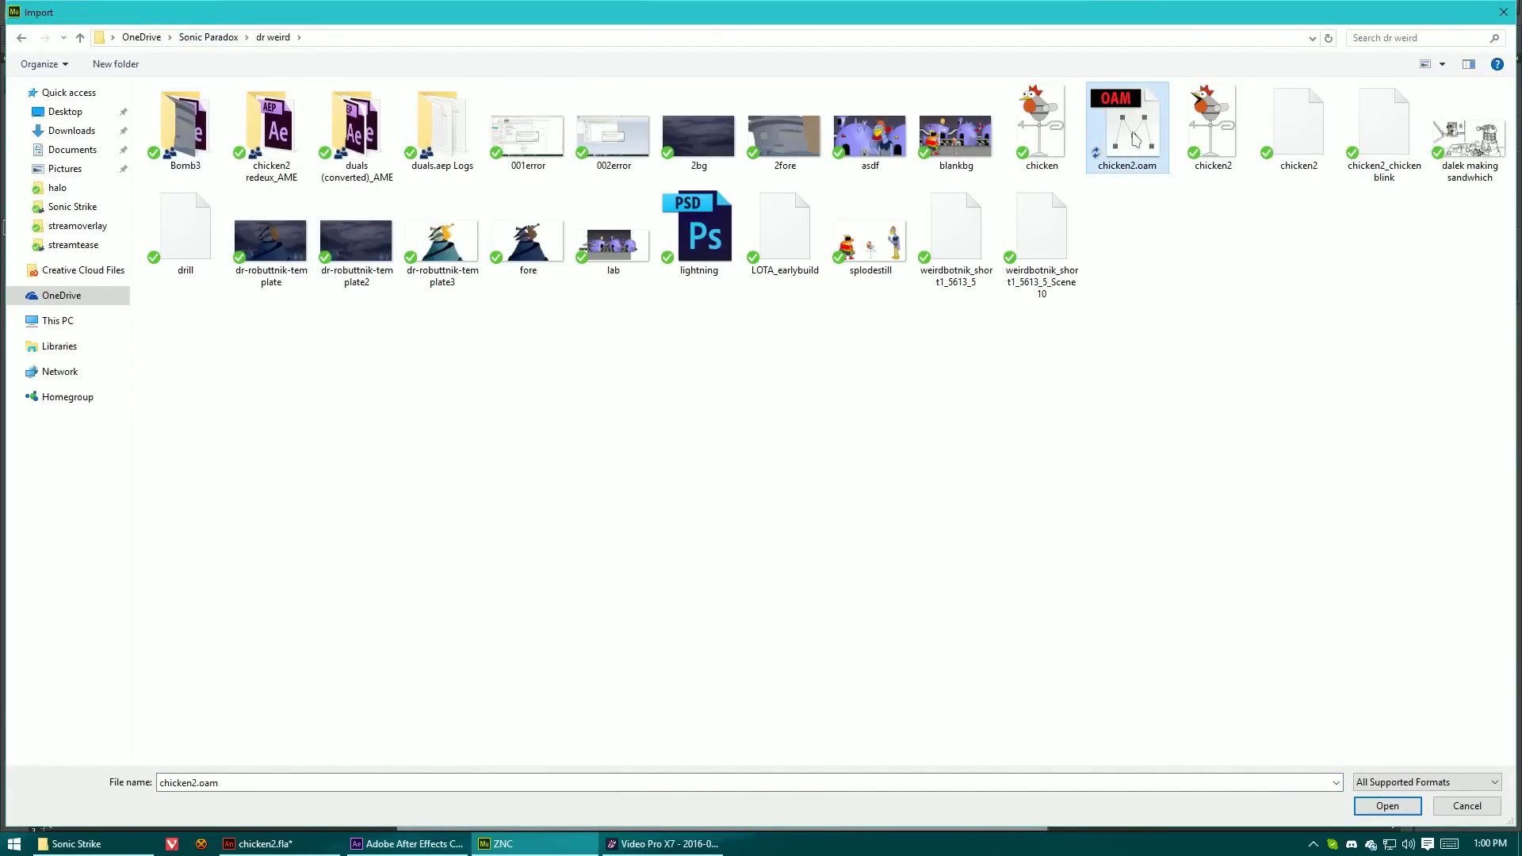
pyautogui.doubleClick(1136, 145)
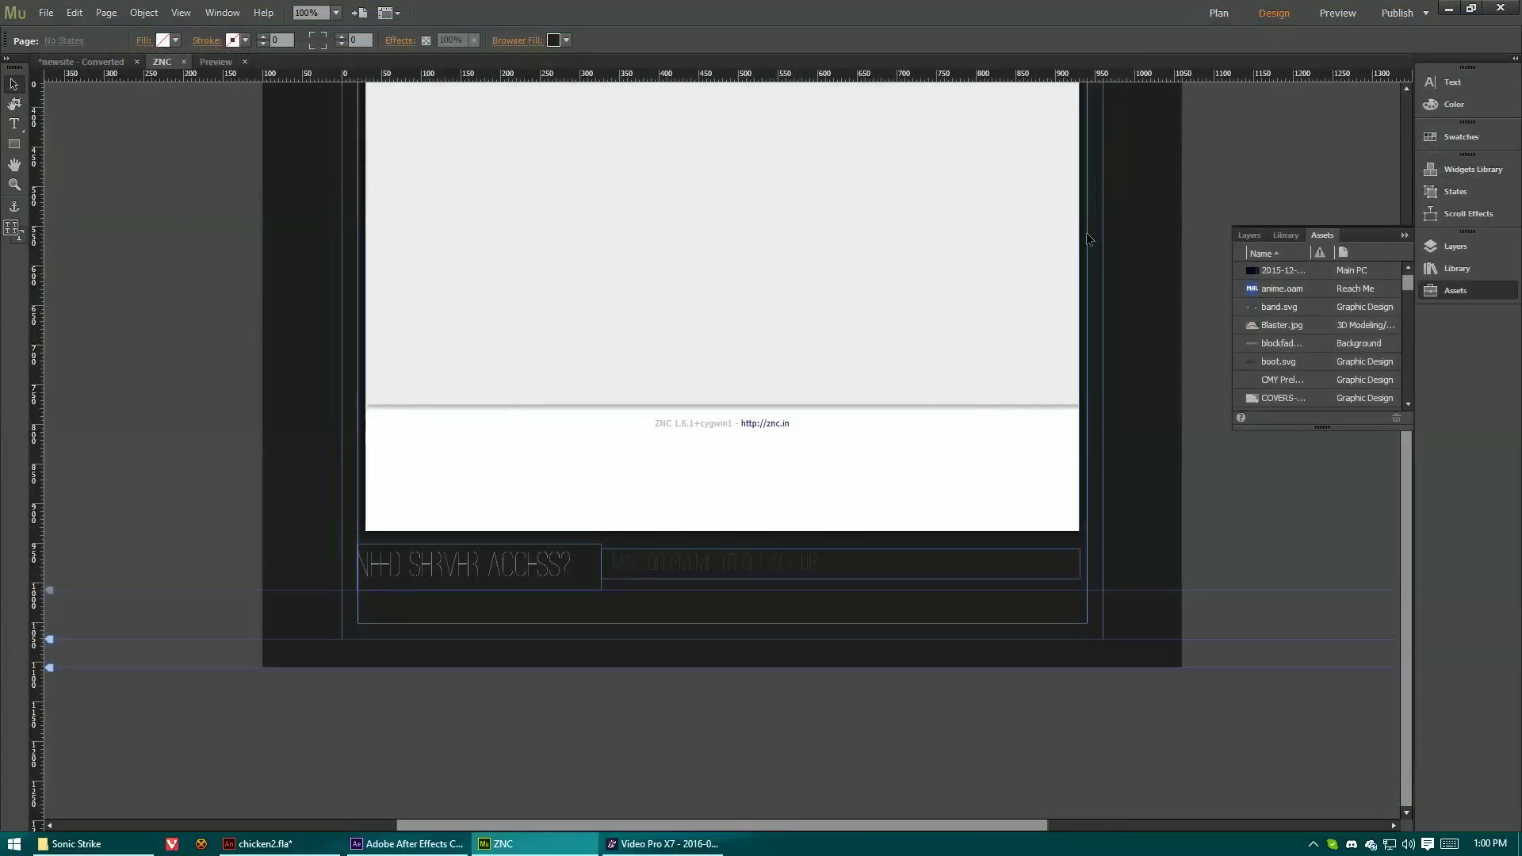
pyautogui.click(375, 638)
# Move the animation below the server-access heading and turn off its Footer pinning
pyautogui.moveTo(380, 643); pyautogui.dragTo(317, 600)
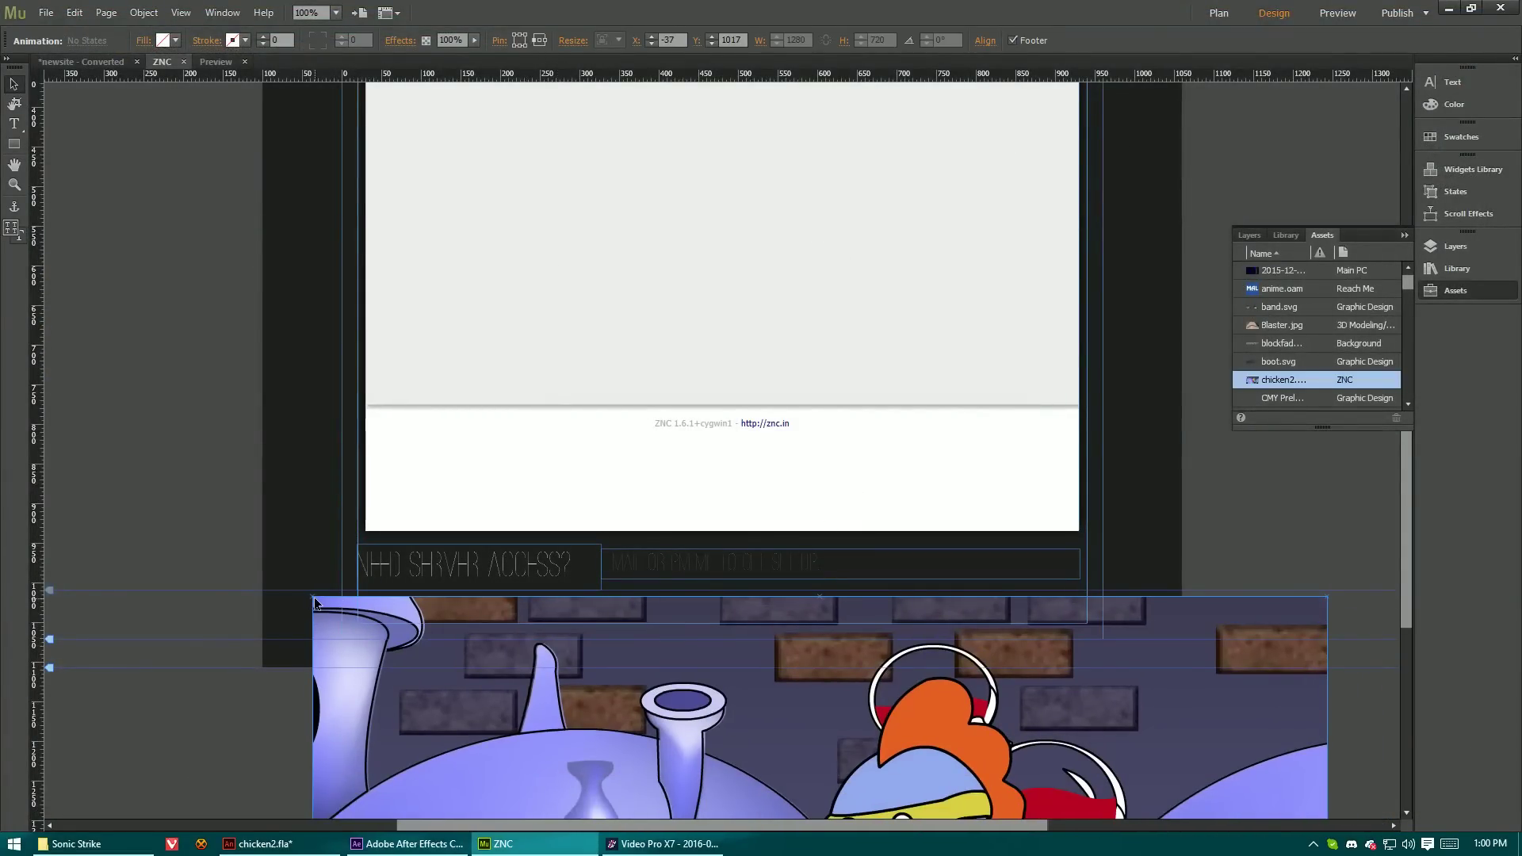
pyautogui.scroll(-3, 780, 686)
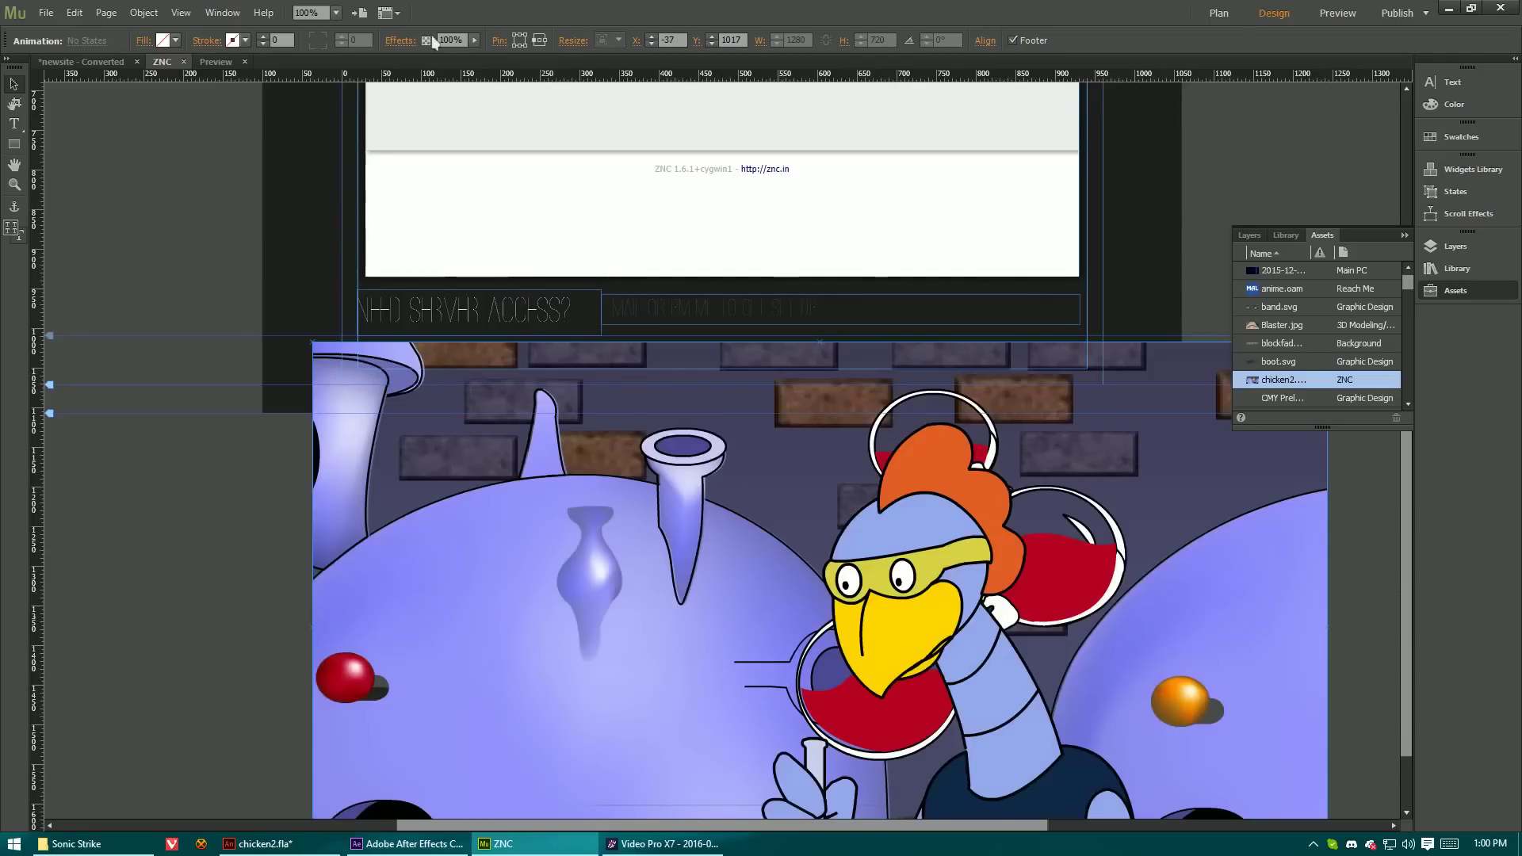
pyautogui.click(1039, 38)
pyautogui.scroll(-2, 929, 351)
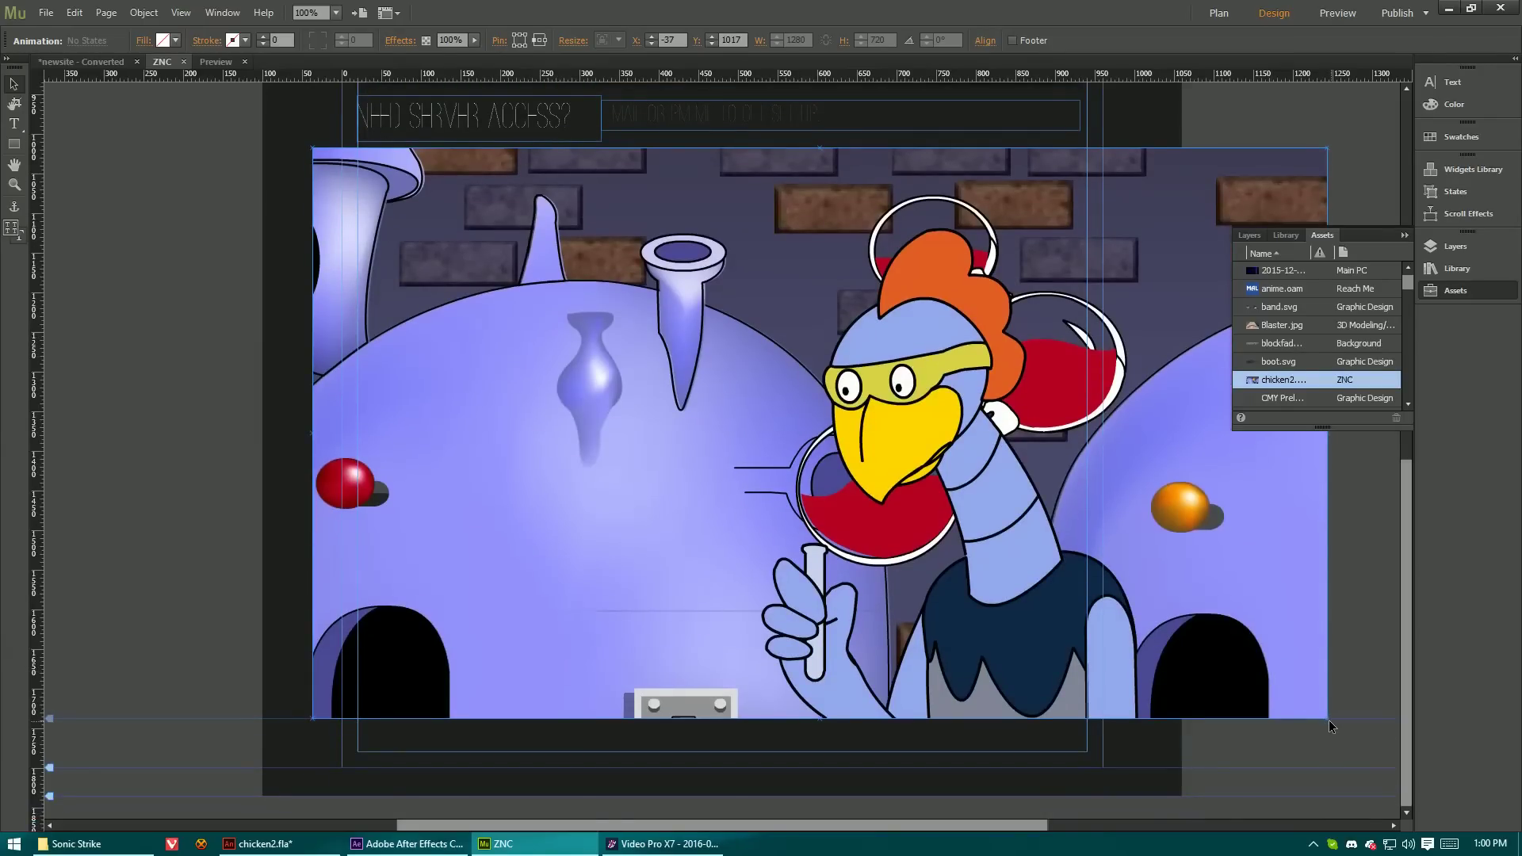
pyautogui.moveTo(1066, 477); pyautogui.dragTo(997, 502)
# Preview the ZNC page, check the animation's Flash Player menu, then close the preview and return to Animate
pyautogui.click(1348, 14)
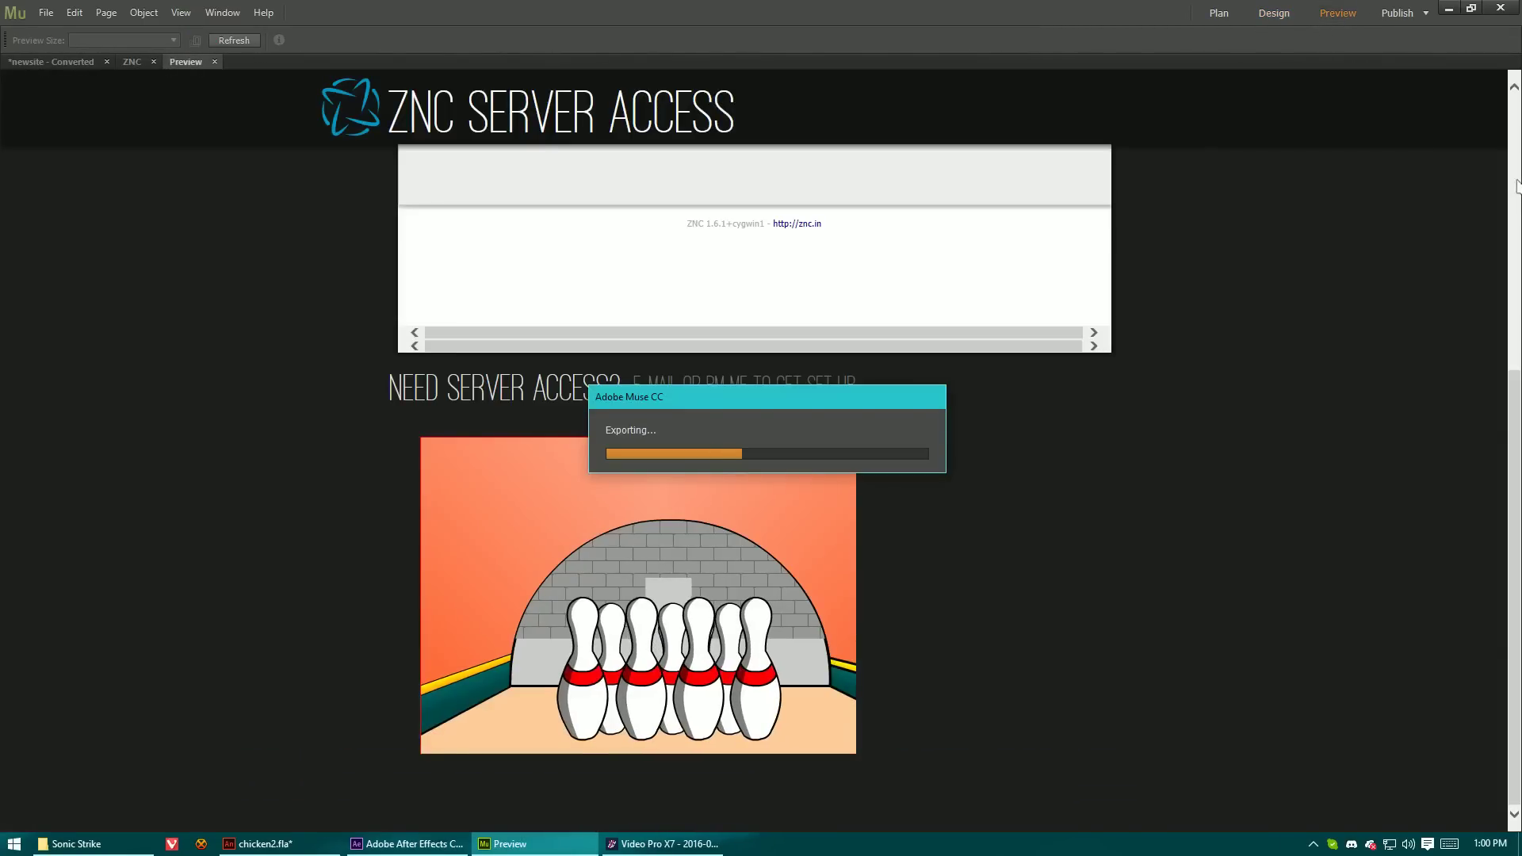
pyautogui.scroll(-10, 1479, 407)
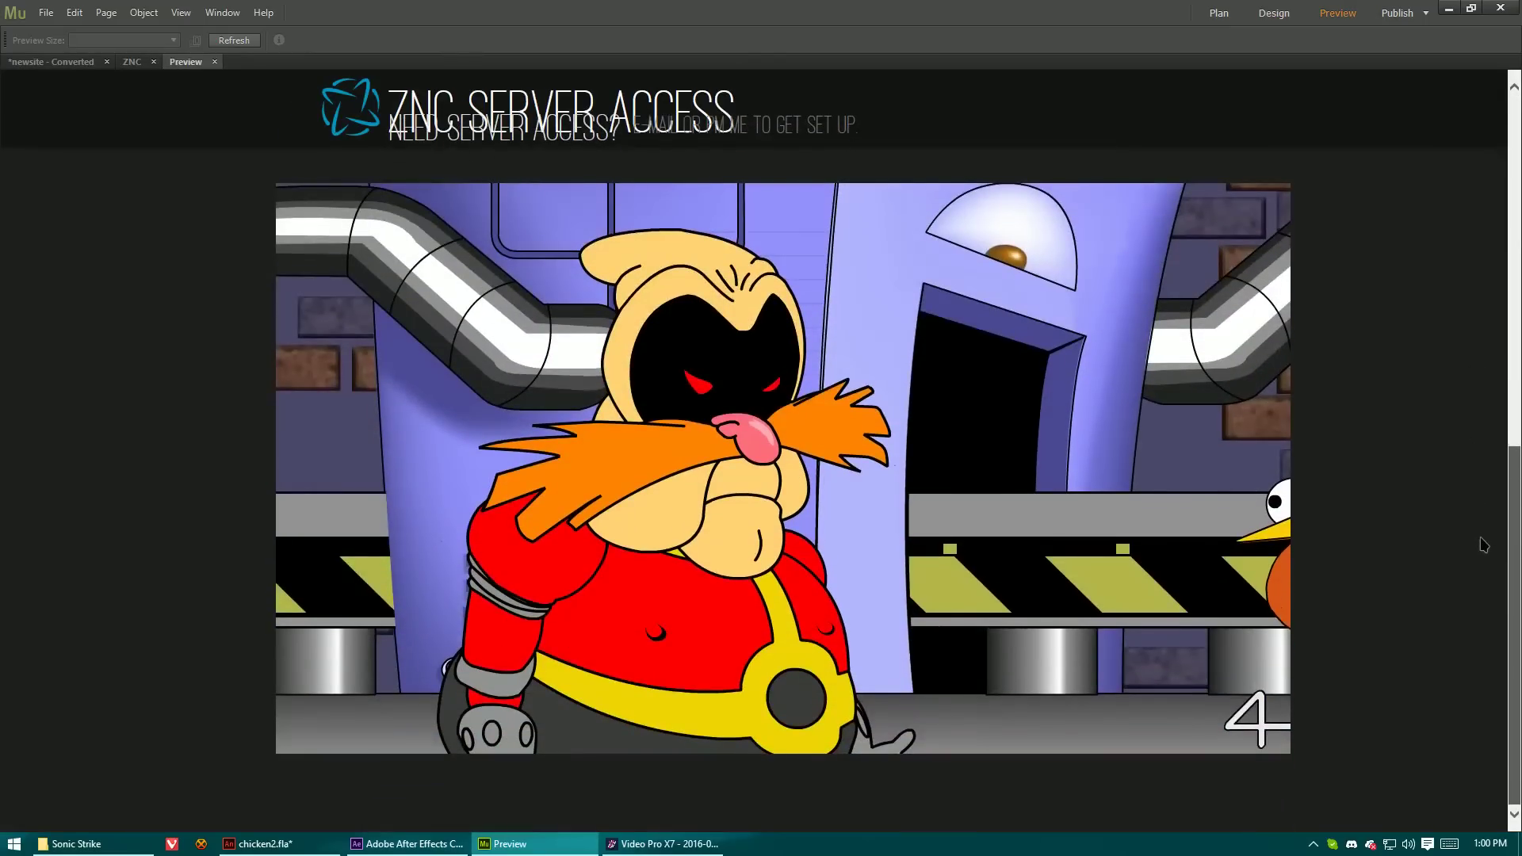
pyautogui.rightClick(575, 448)
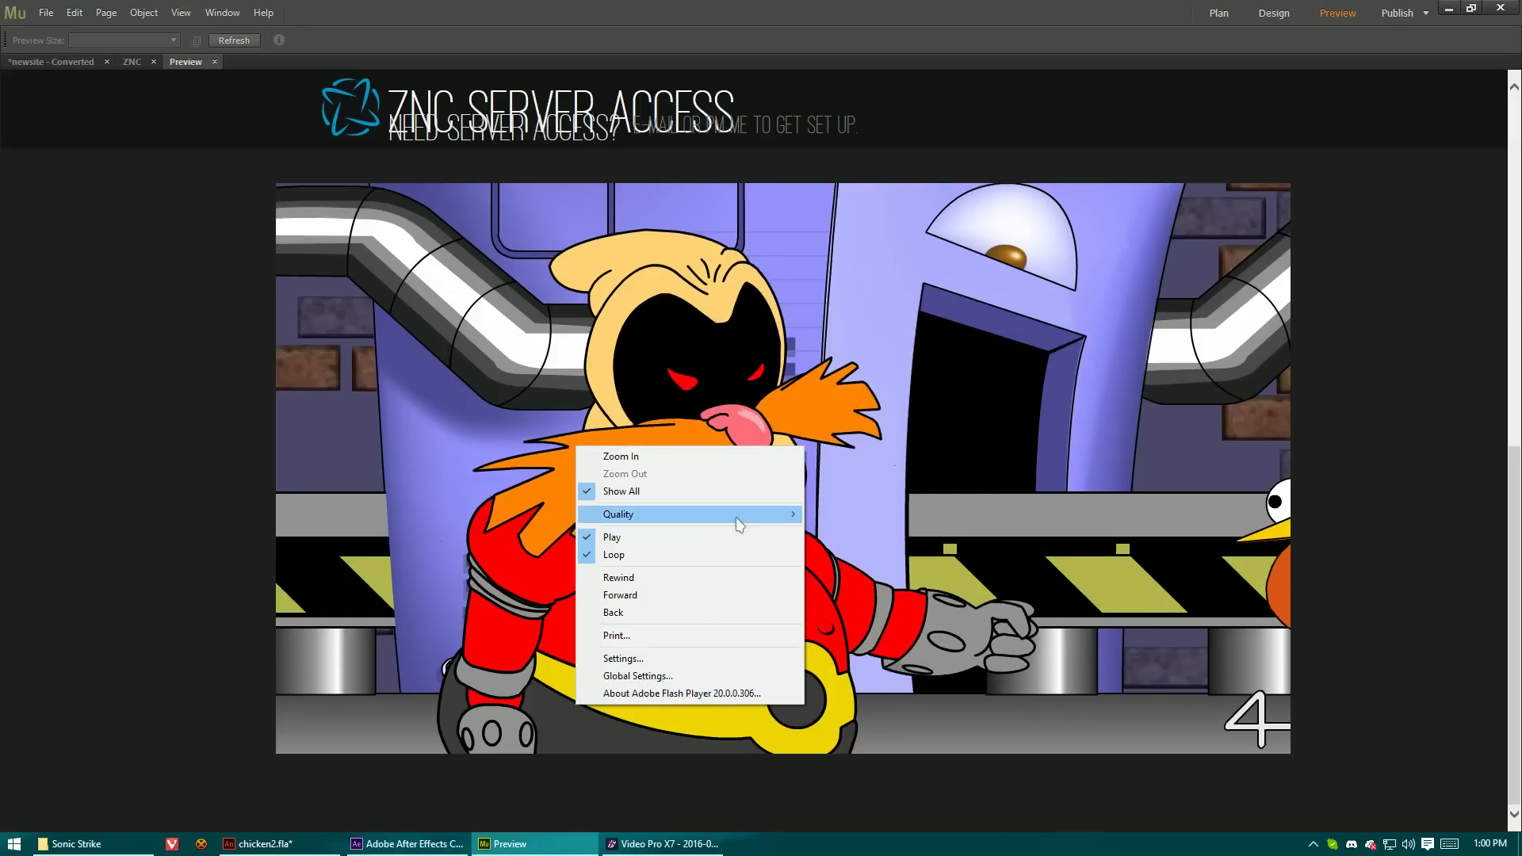
pyautogui.moveTo(737, 520)
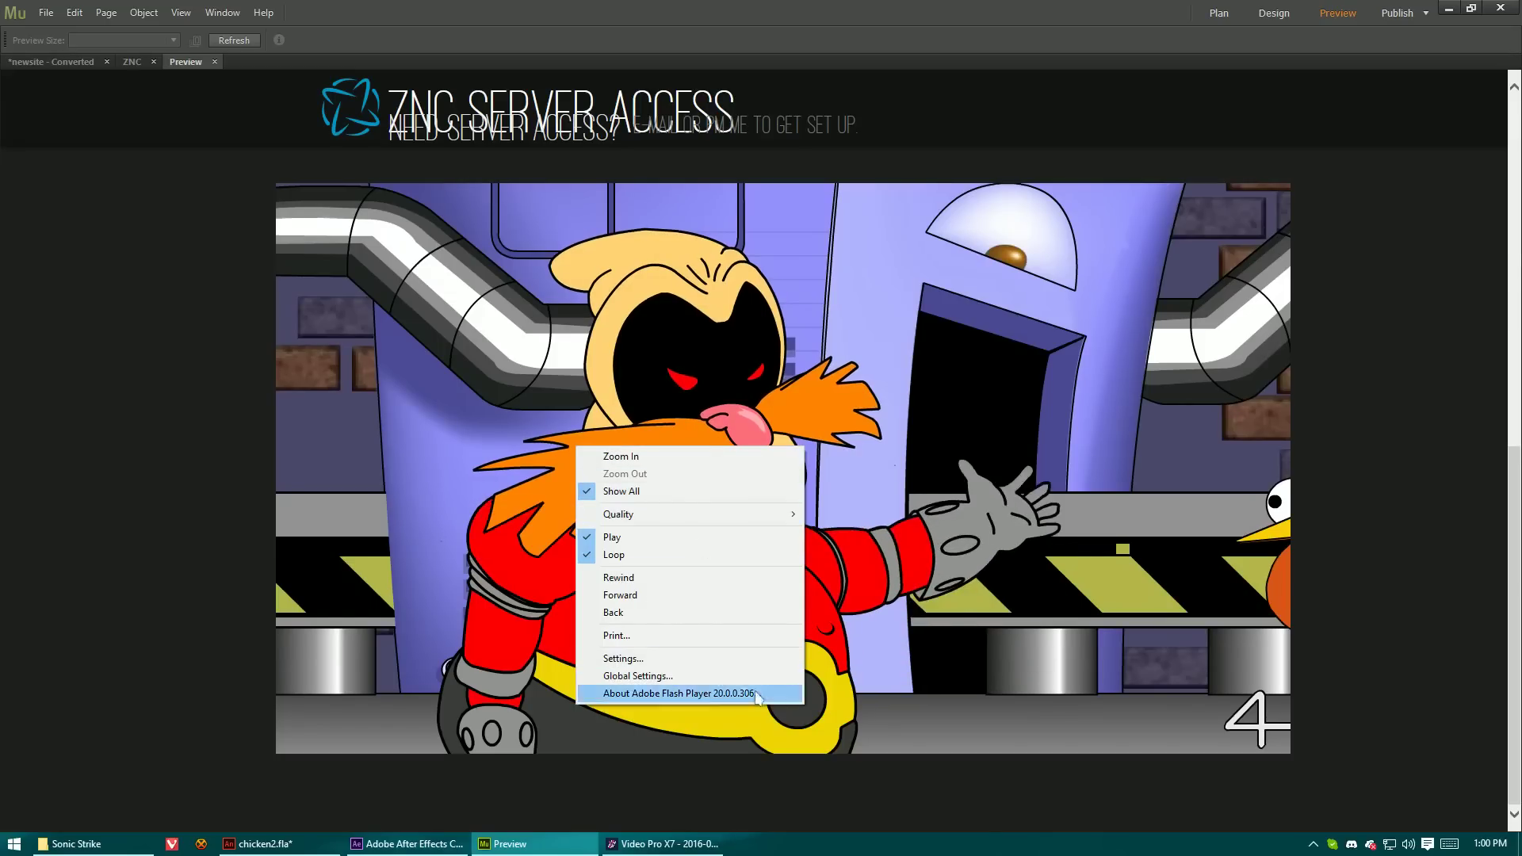
pyautogui.click(1038, 561)
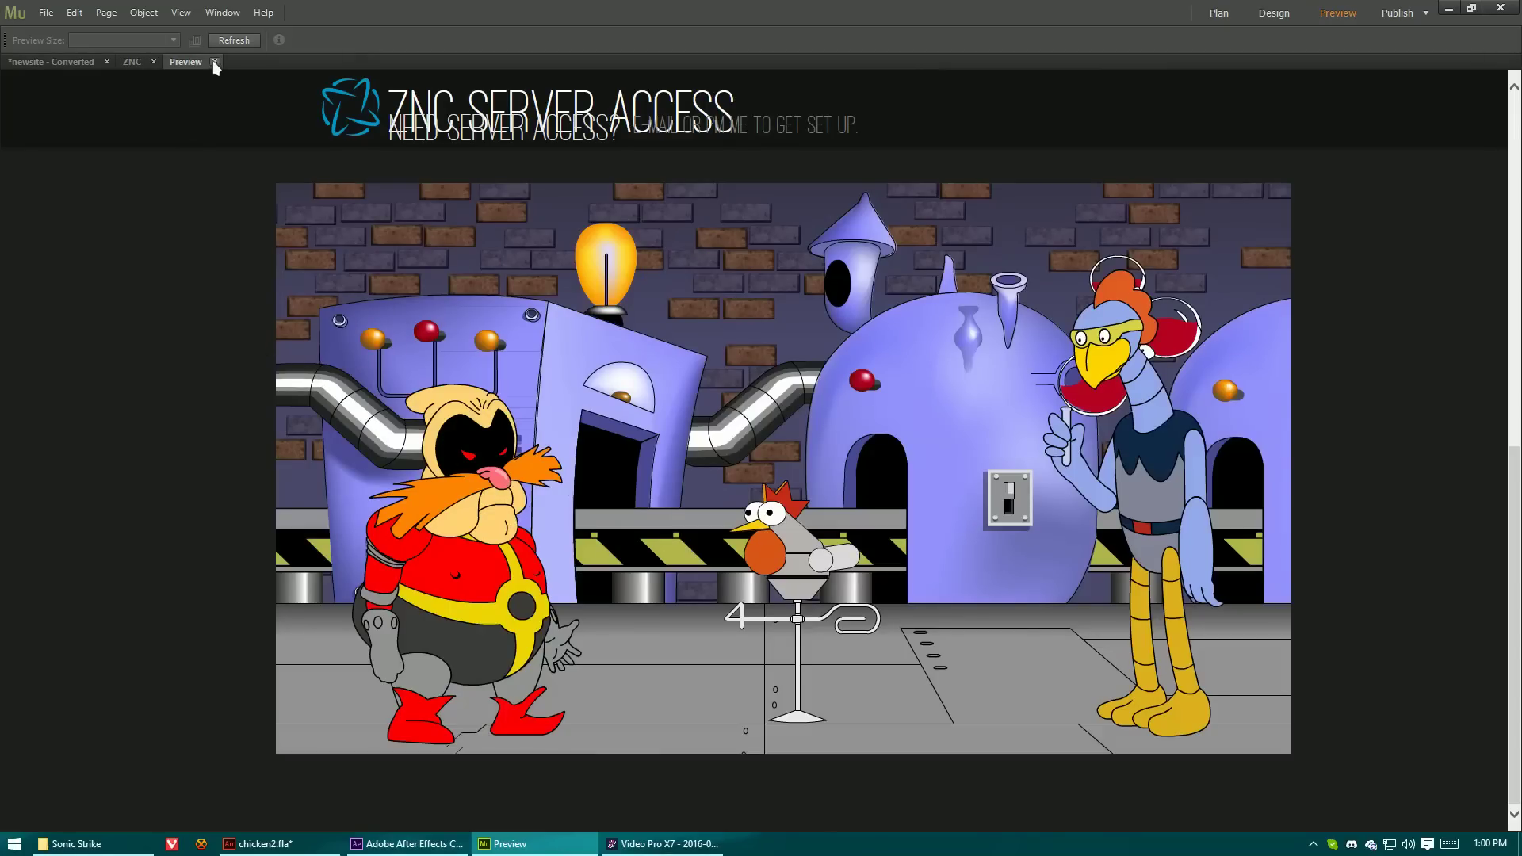
pyautogui.click(215, 61)
pyautogui.hotkey('alt', 'Tab')
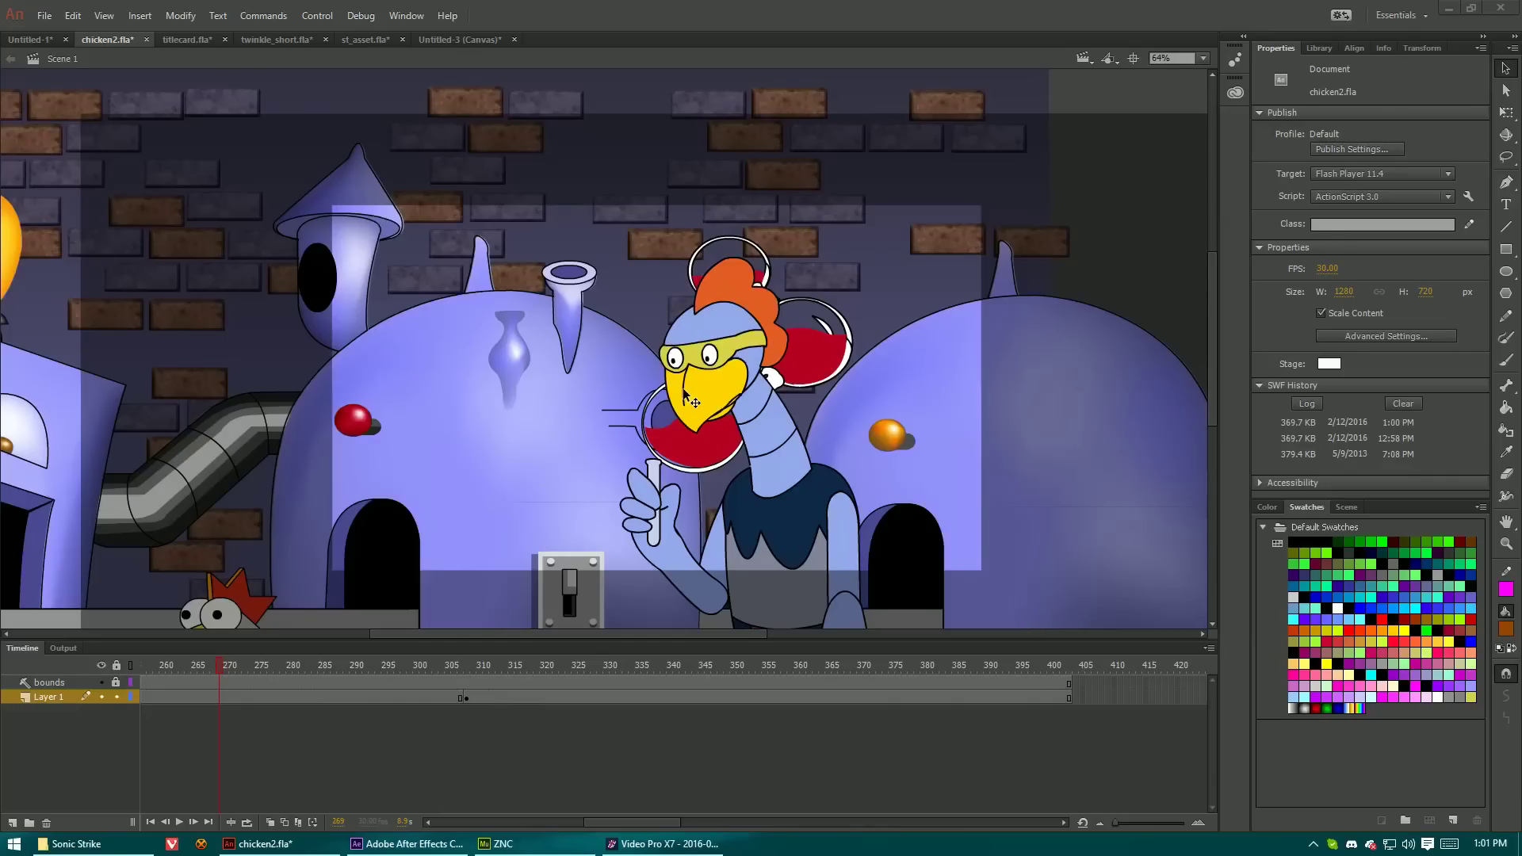
# Switch to Untitled-1 and start an Import to Stage
pyautogui.click(33, 44)
pyautogui.click(44, 15)
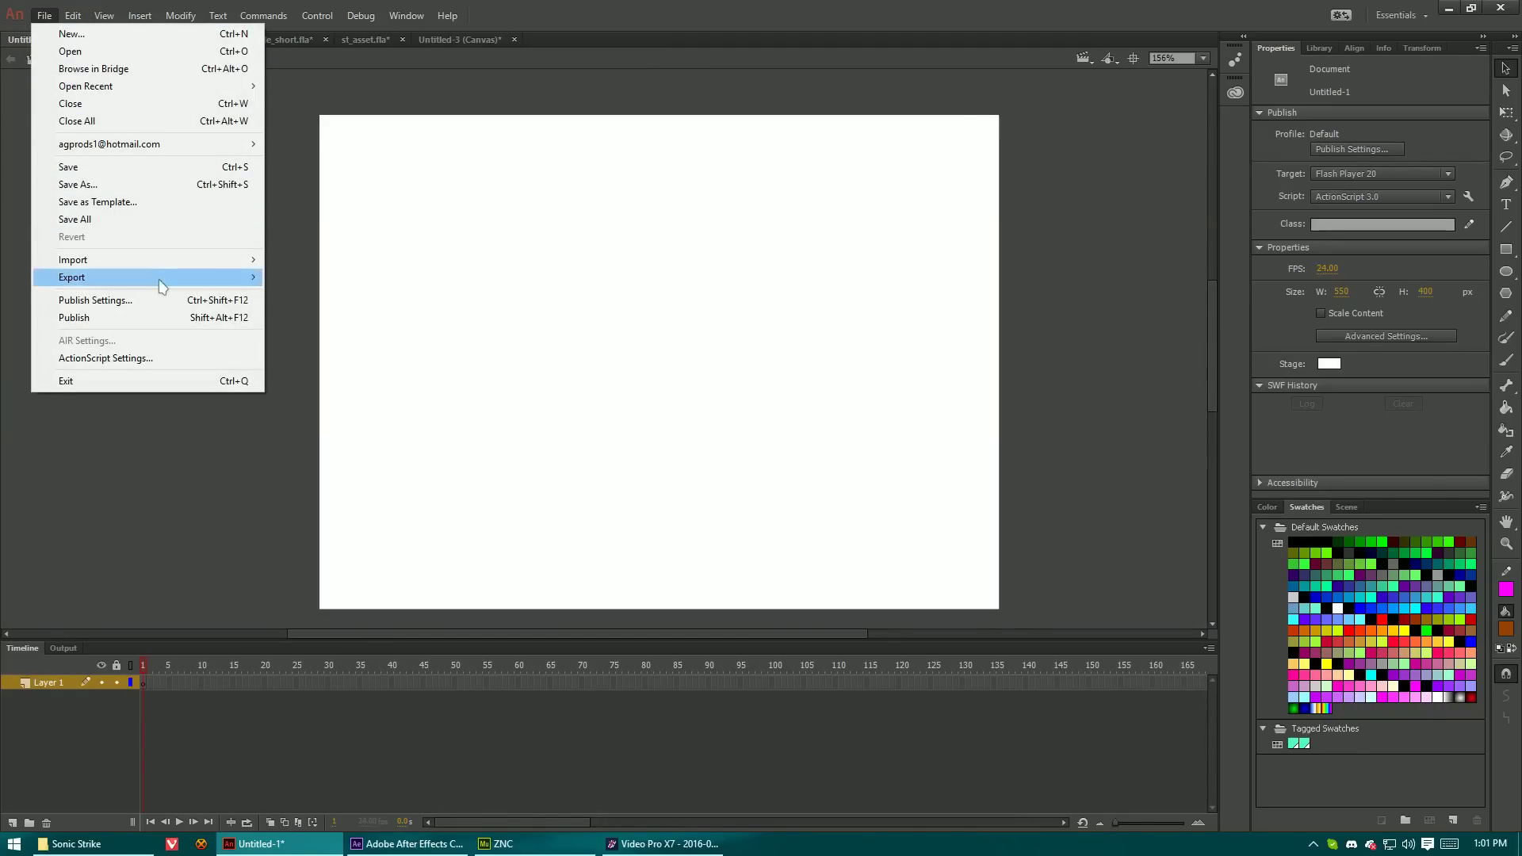
pyautogui.moveTo(167, 265)
pyautogui.click(360, 262)
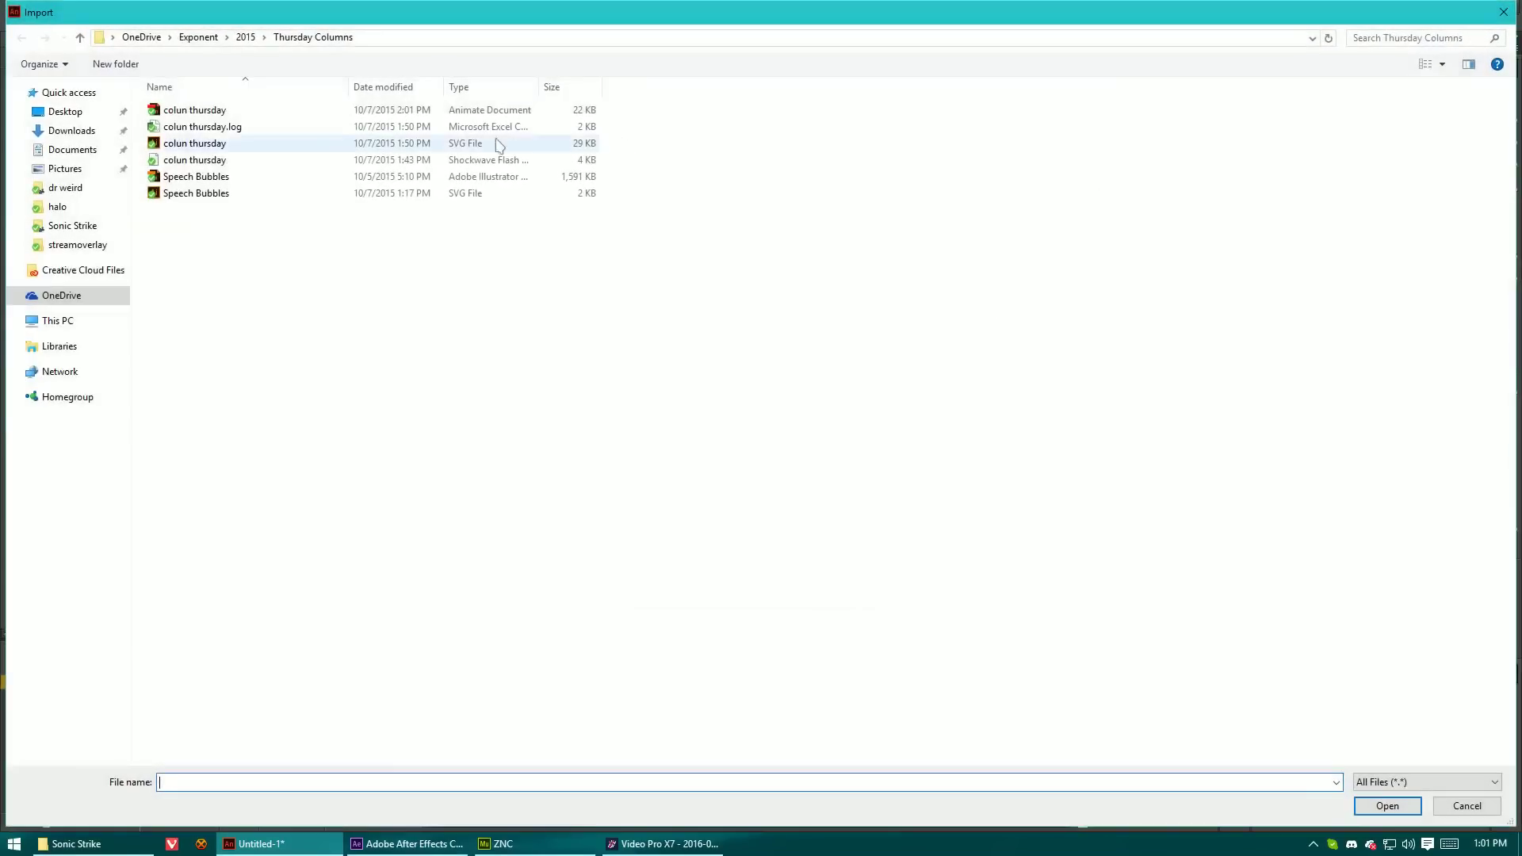
# Search OneDrive for '.s' files and open I65LOGO copy.svg
pyautogui.click(152, 39)
pyautogui.click(1401, 38)
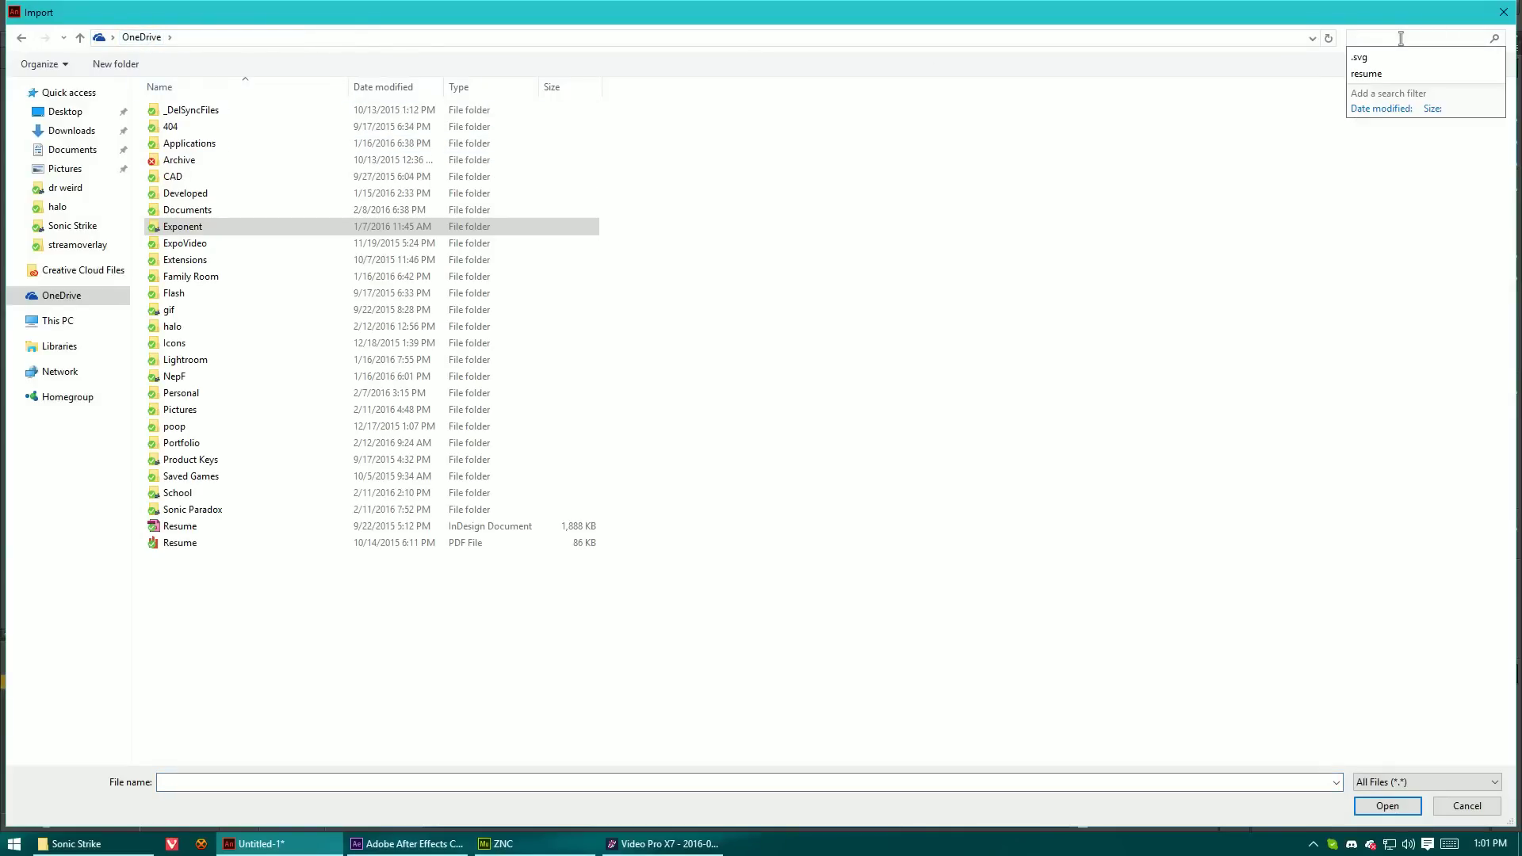
pyautogui.write('.svg')
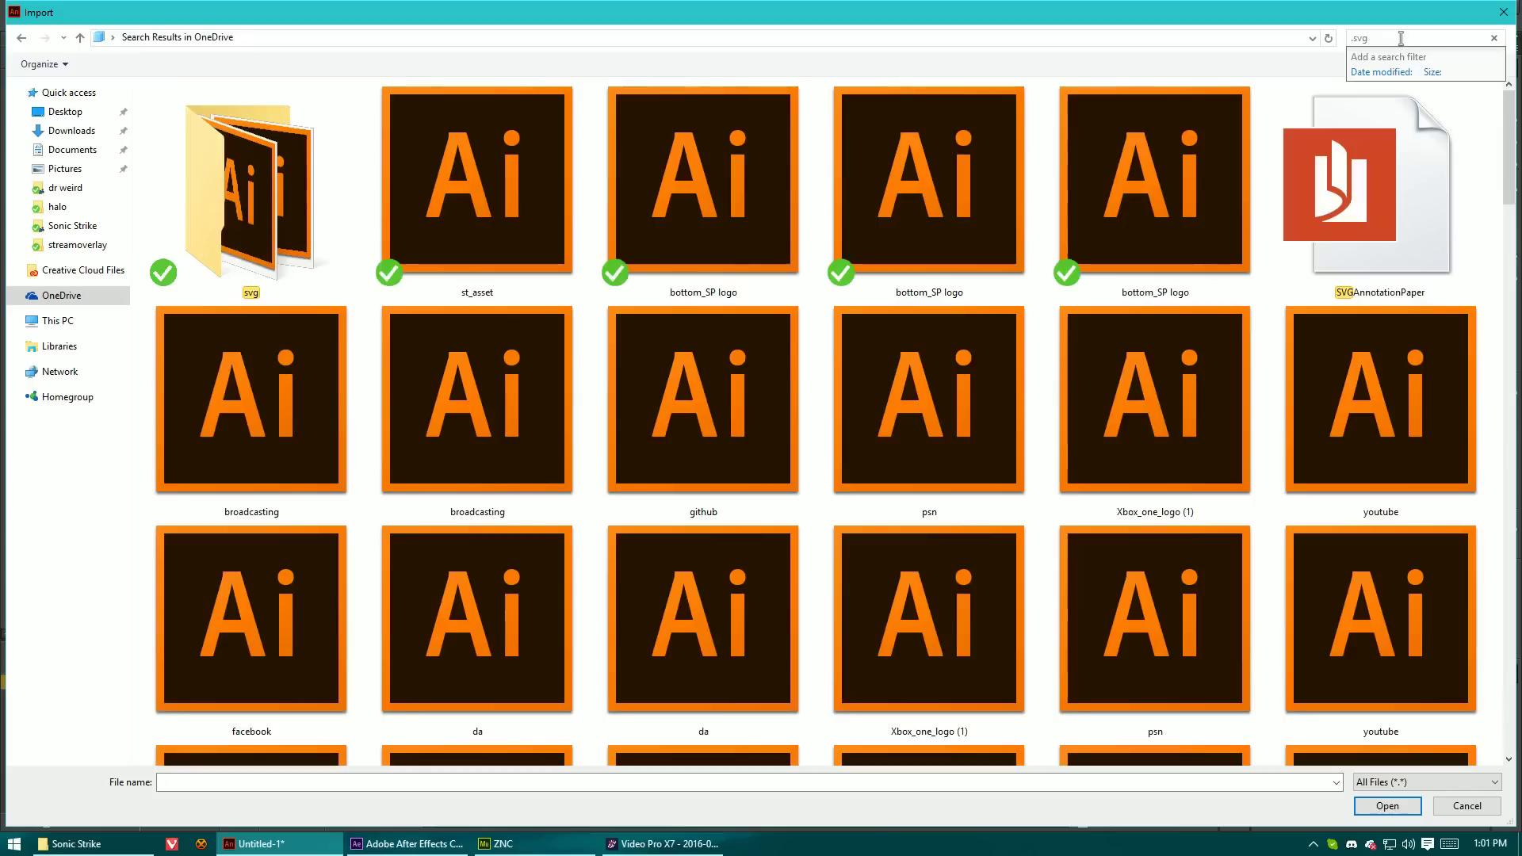
pyautogui.scroll(-3, 992, 374)
pyautogui.scroll(-10, 993, 374)
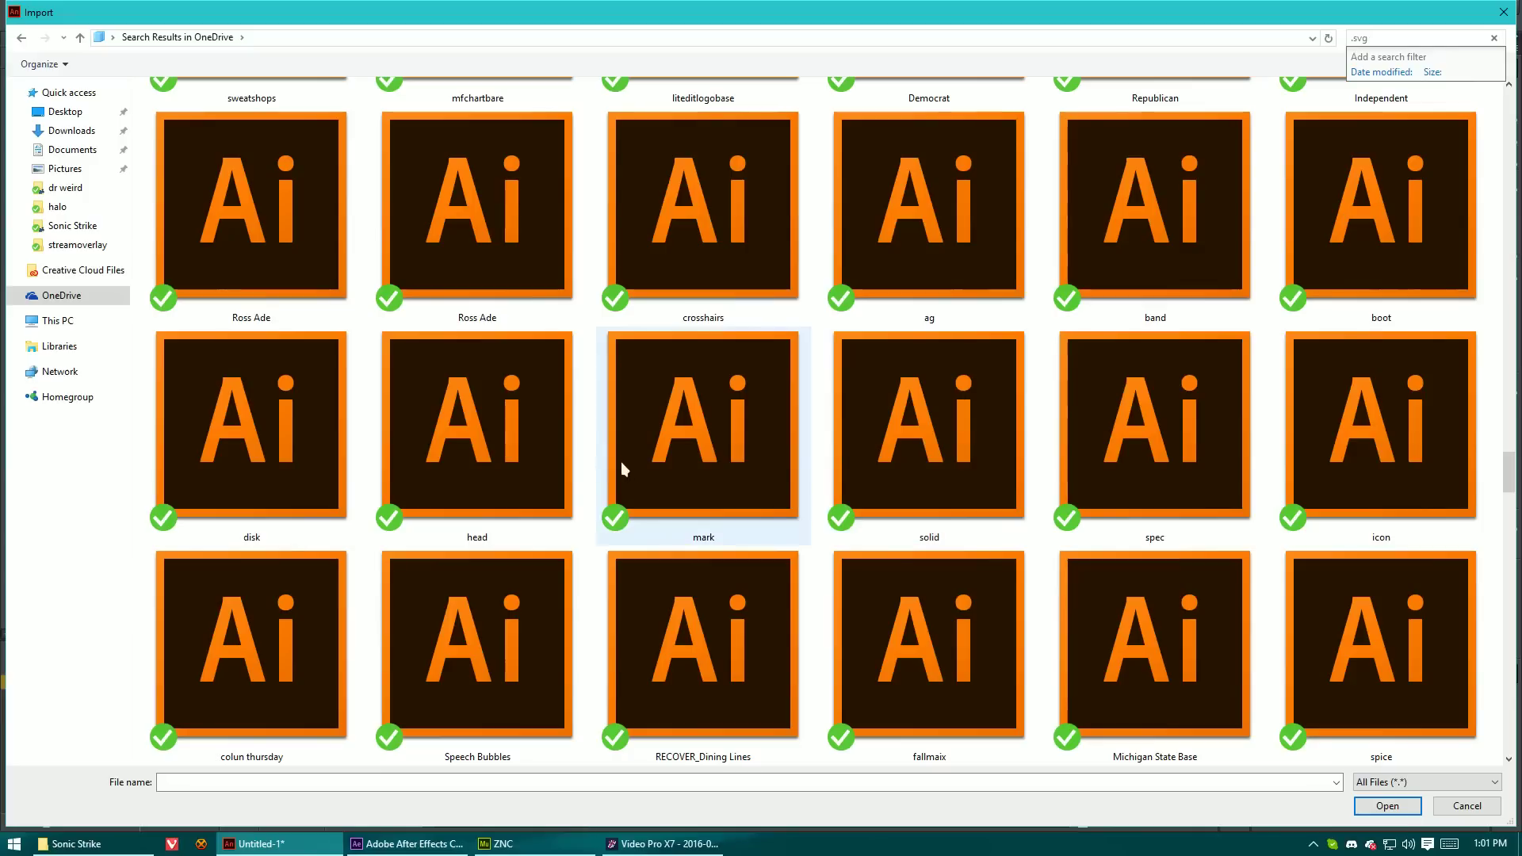
pyautogui.scroll(-5, 658, 617)
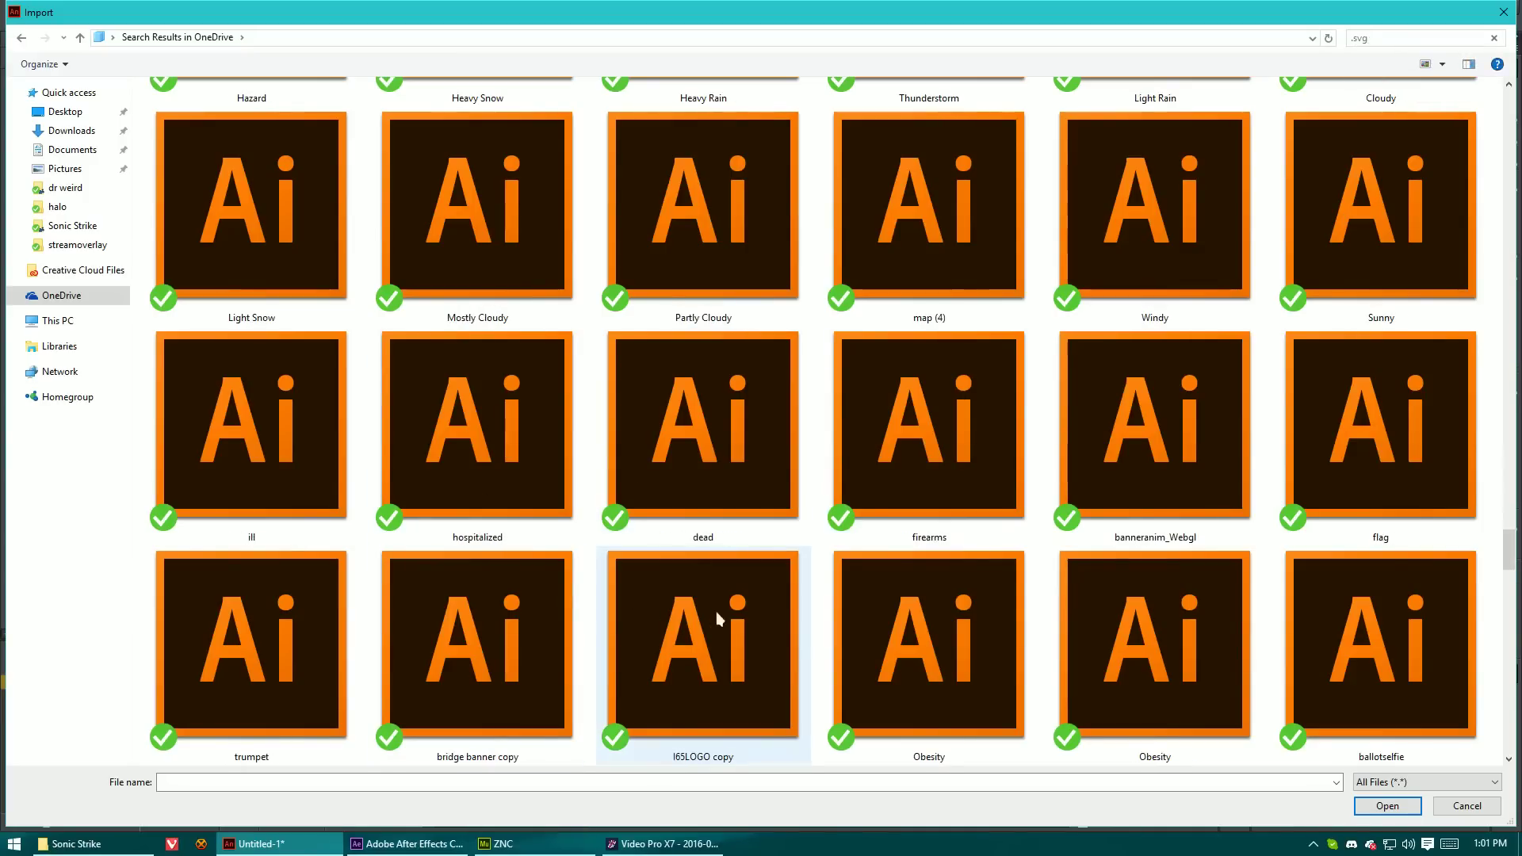
pyautogui.doubleClick(664, 619)
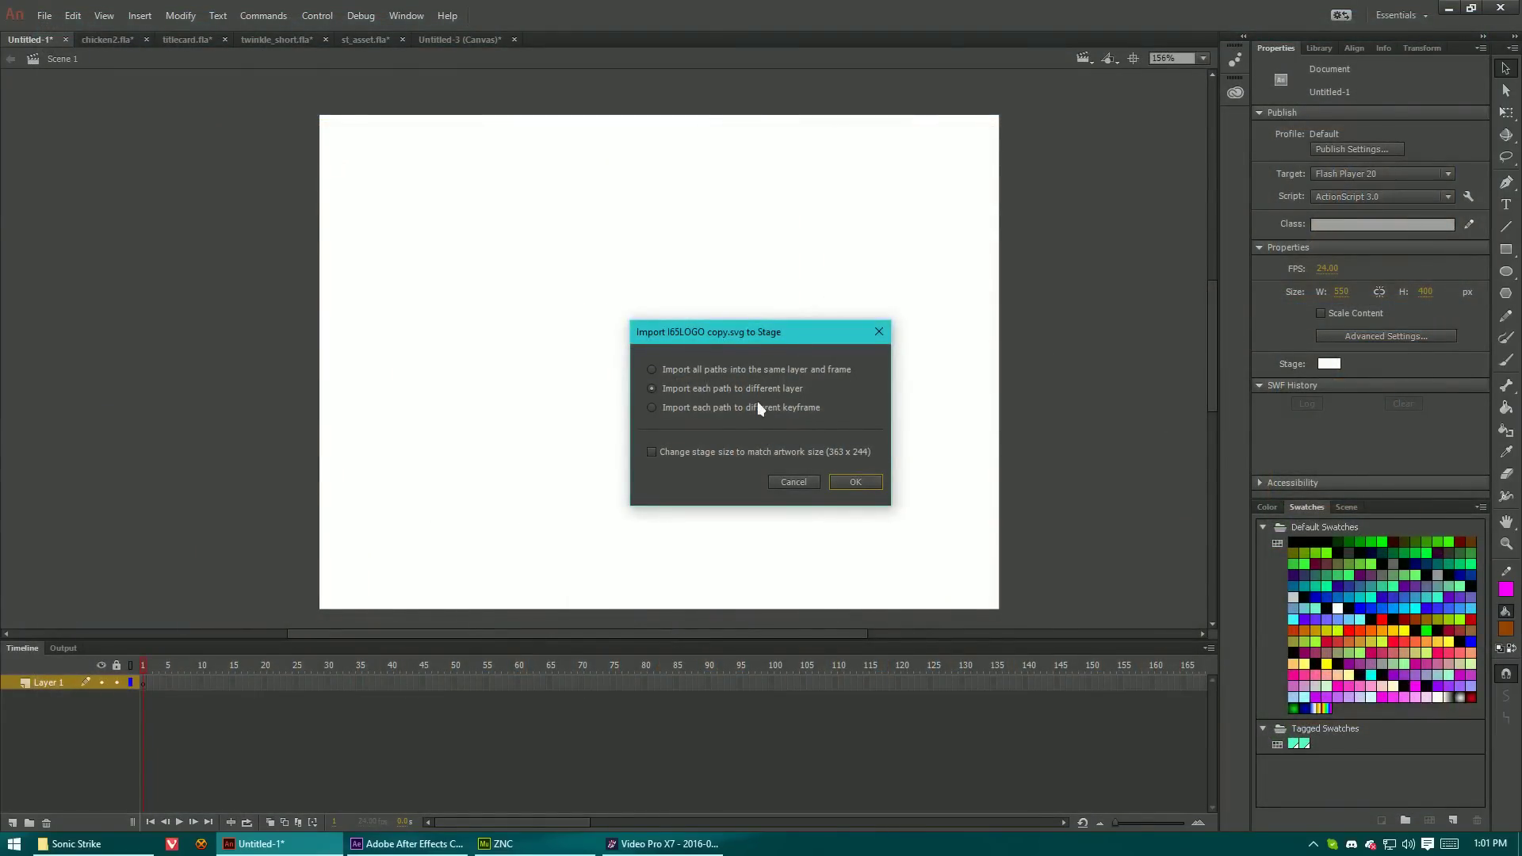
# Confirm the SVG import and drag the logo group down and right into position
pyautogui.click(856, 482)
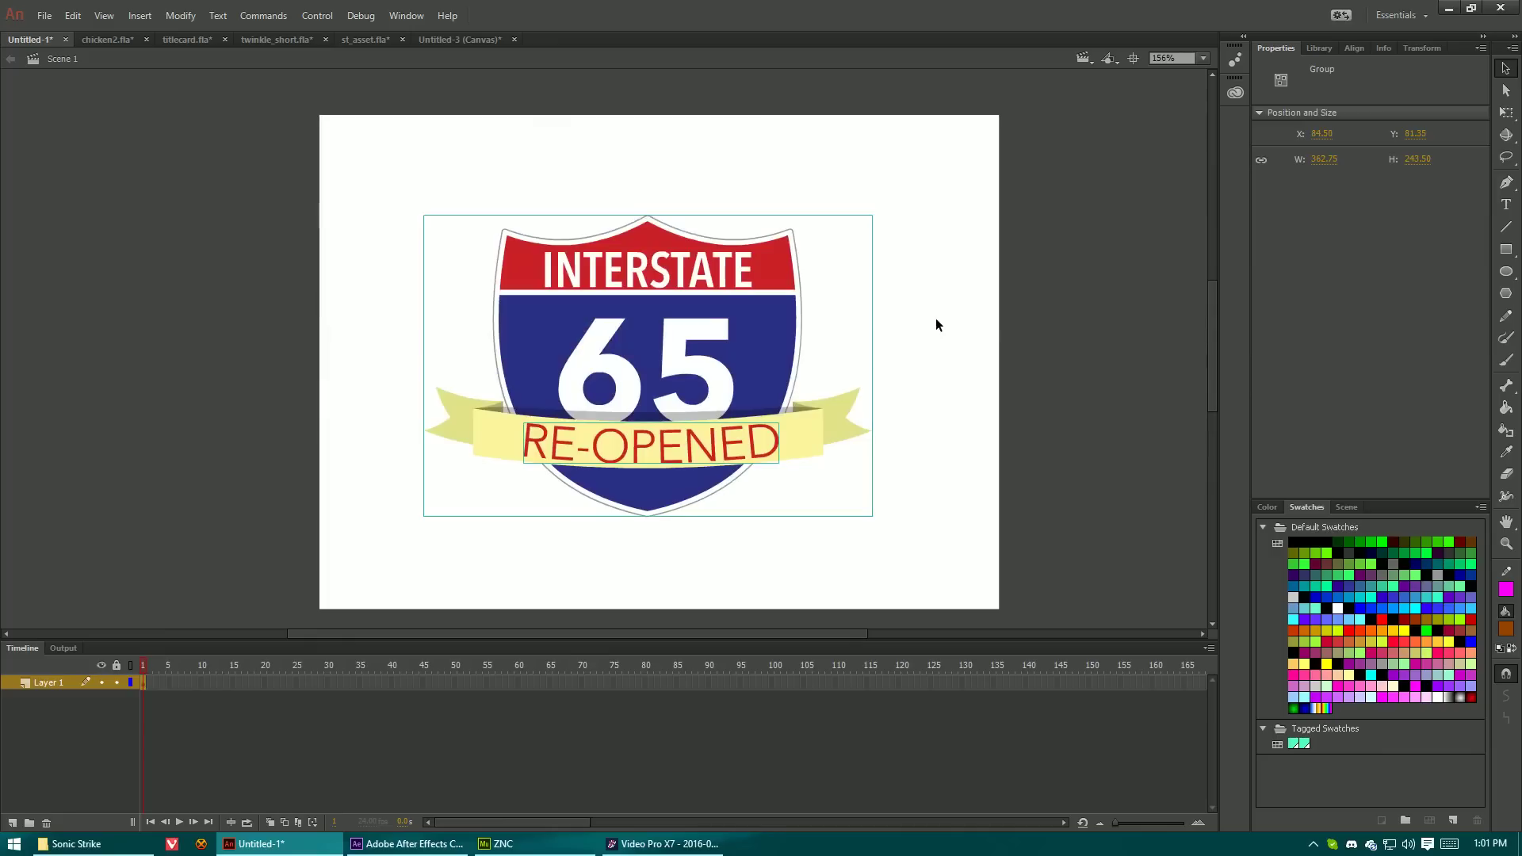
pyautogui.moveTo(657, 396); pyautogui.dragTo(705, 434)
pyautogui.moveTo(853, 344); pyautogui.dragTo(924, 353)
pyautogui.click(924, 354)
# Edit the RE-OPENED text in place, then reselect the logo and break its group apart
pyautogui.doubleClick(761, 450)
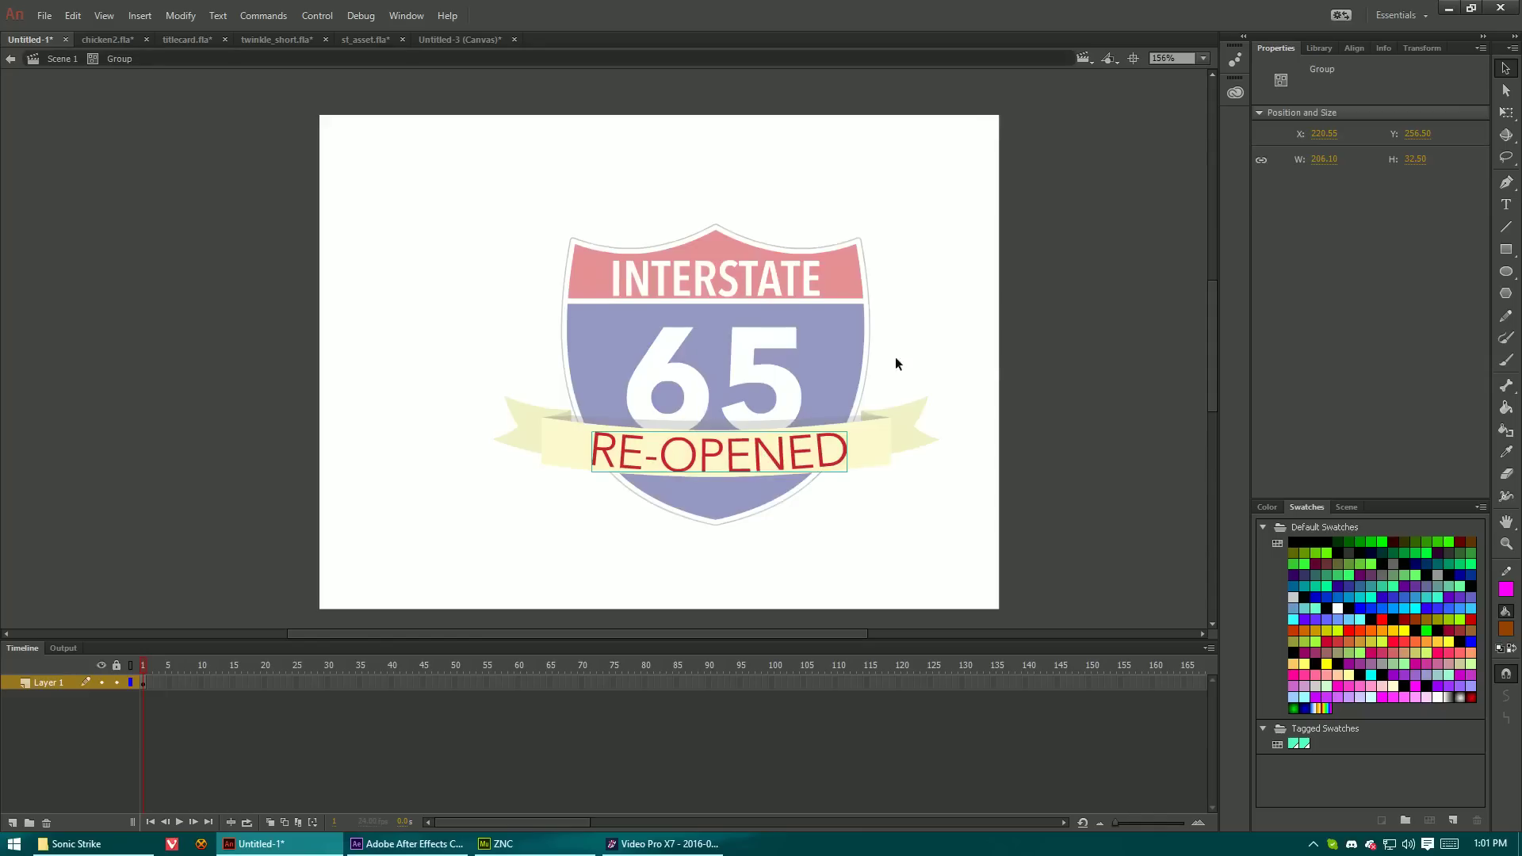
pyautogui.click(1043, 421)
pyautogui.click(778, 384)
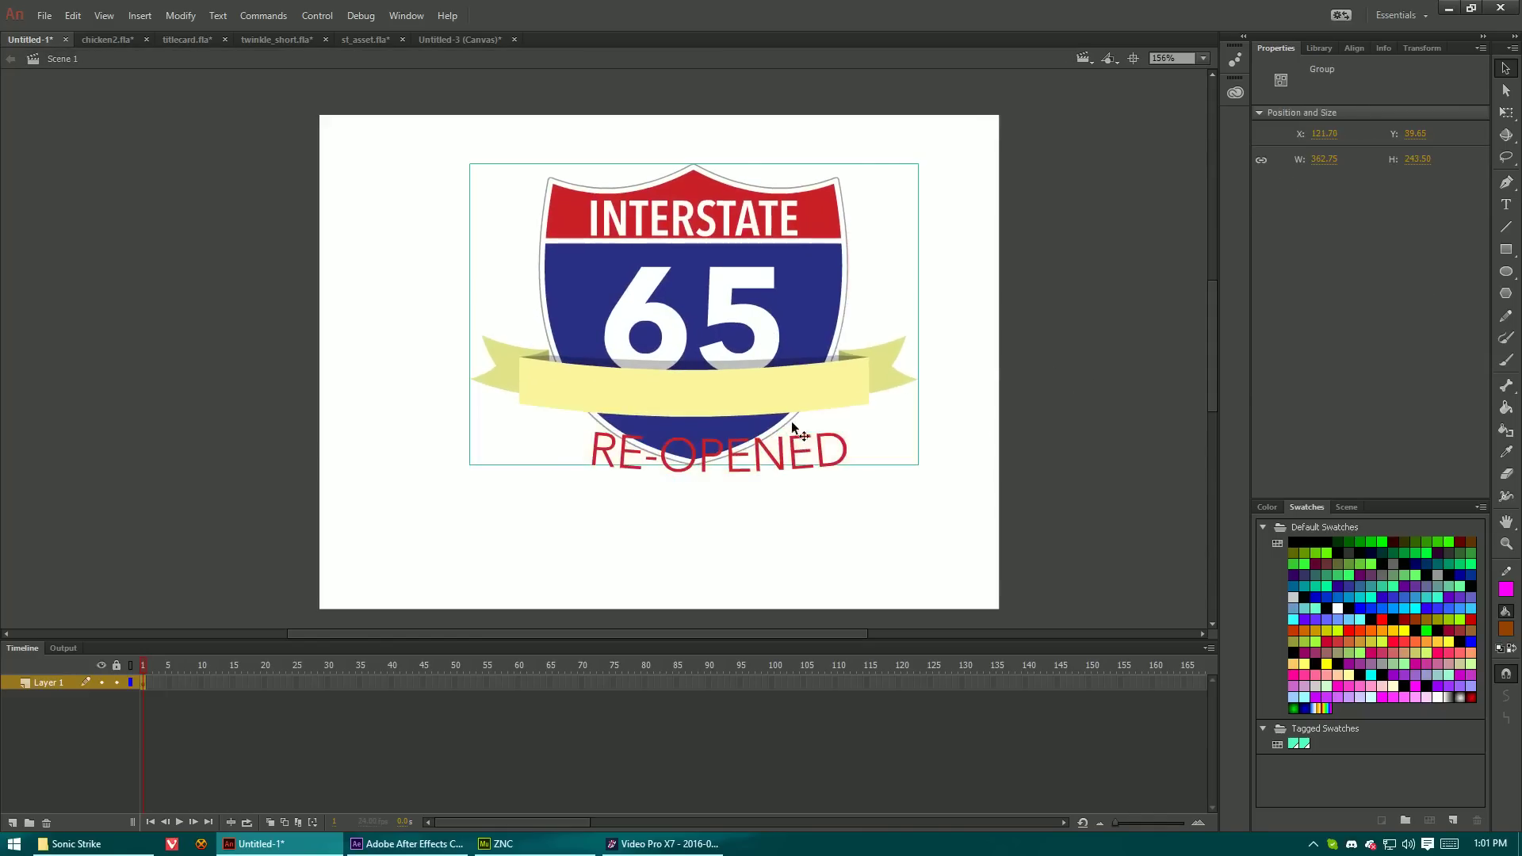
pyautogui.click(905, 517)
pyautogui.click(753, 459)
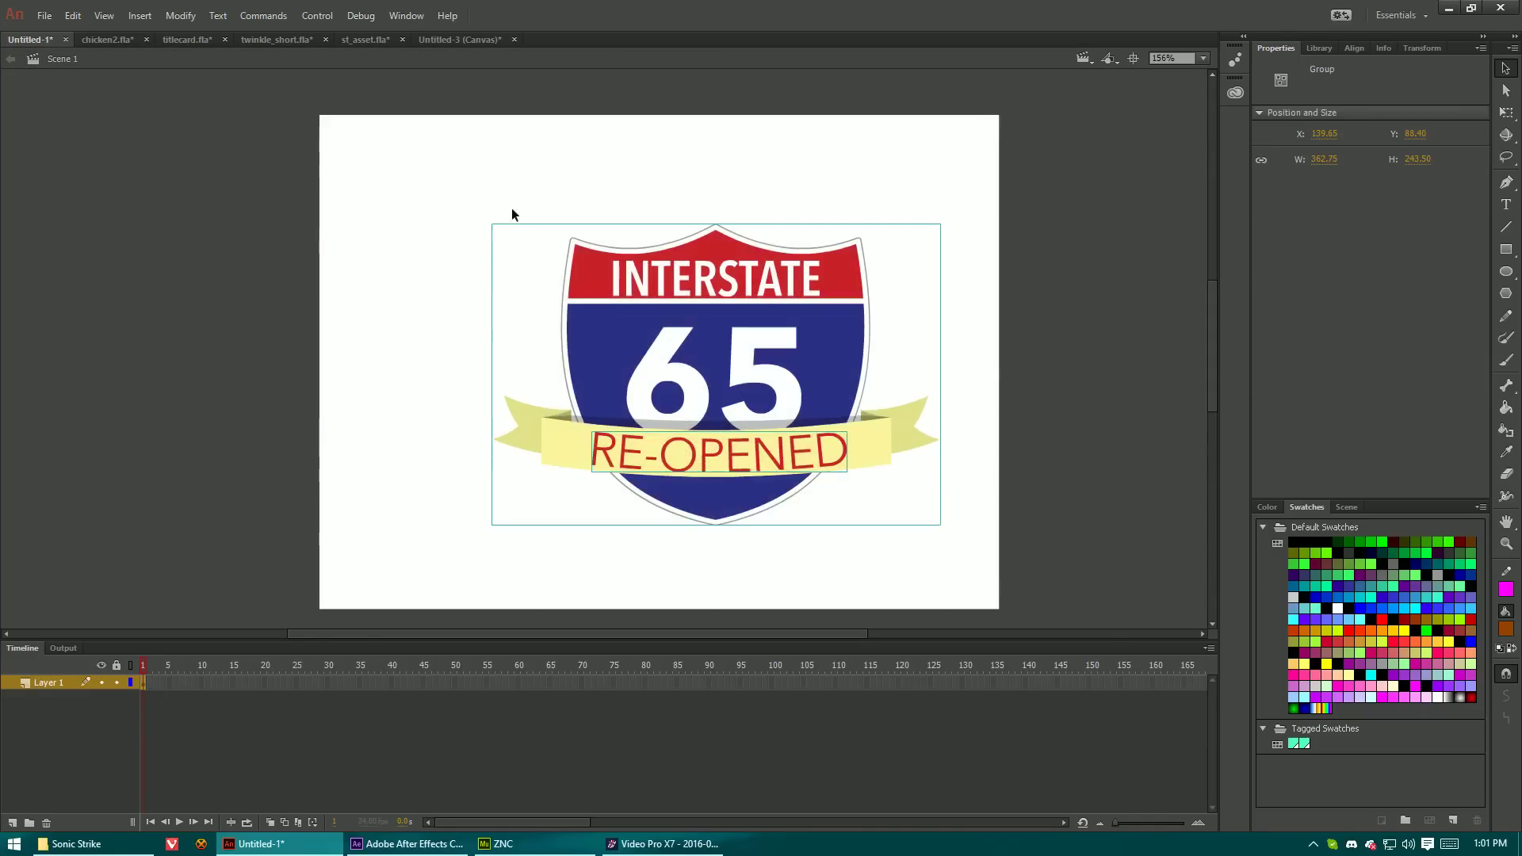
pyautogui.hotkey('ctrl', 'z')
pyautogui.hotkey('ctrl', 'z')
pyautogui.hotkey('ctrl', 'z')
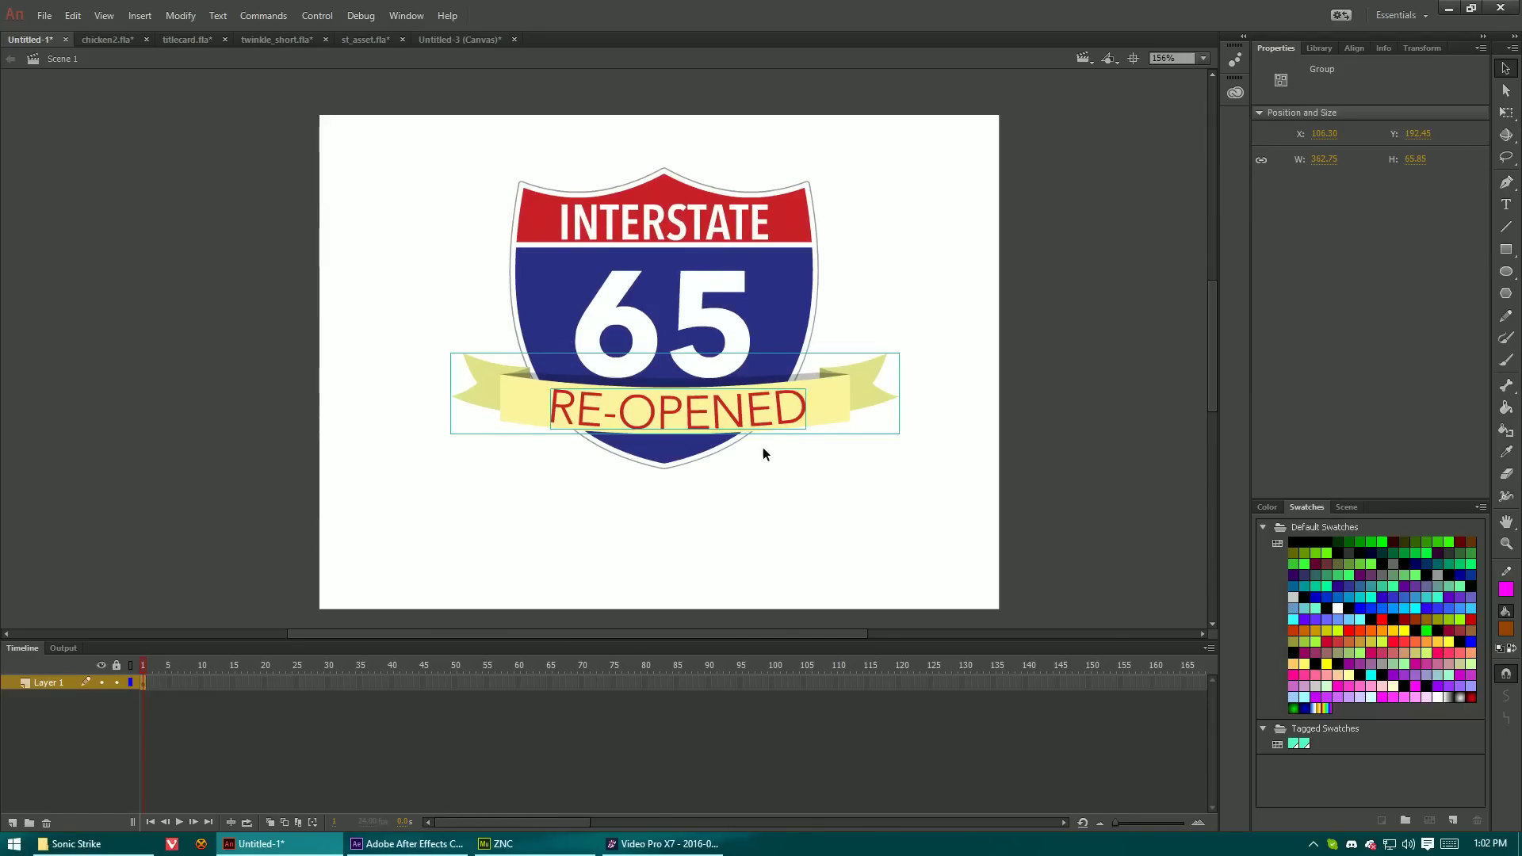
pyautogui.click(852, 516)
# Select the ribbon banner and move it below the shield, leaving RE-OPENED in place
pyautogui.moveTo(576, 424)
pyautogui.mouseDown()
pyautogui.moveTo(536, 424)
pyautogui.moveTo(571, 424)
pyautogui.mouseUp()
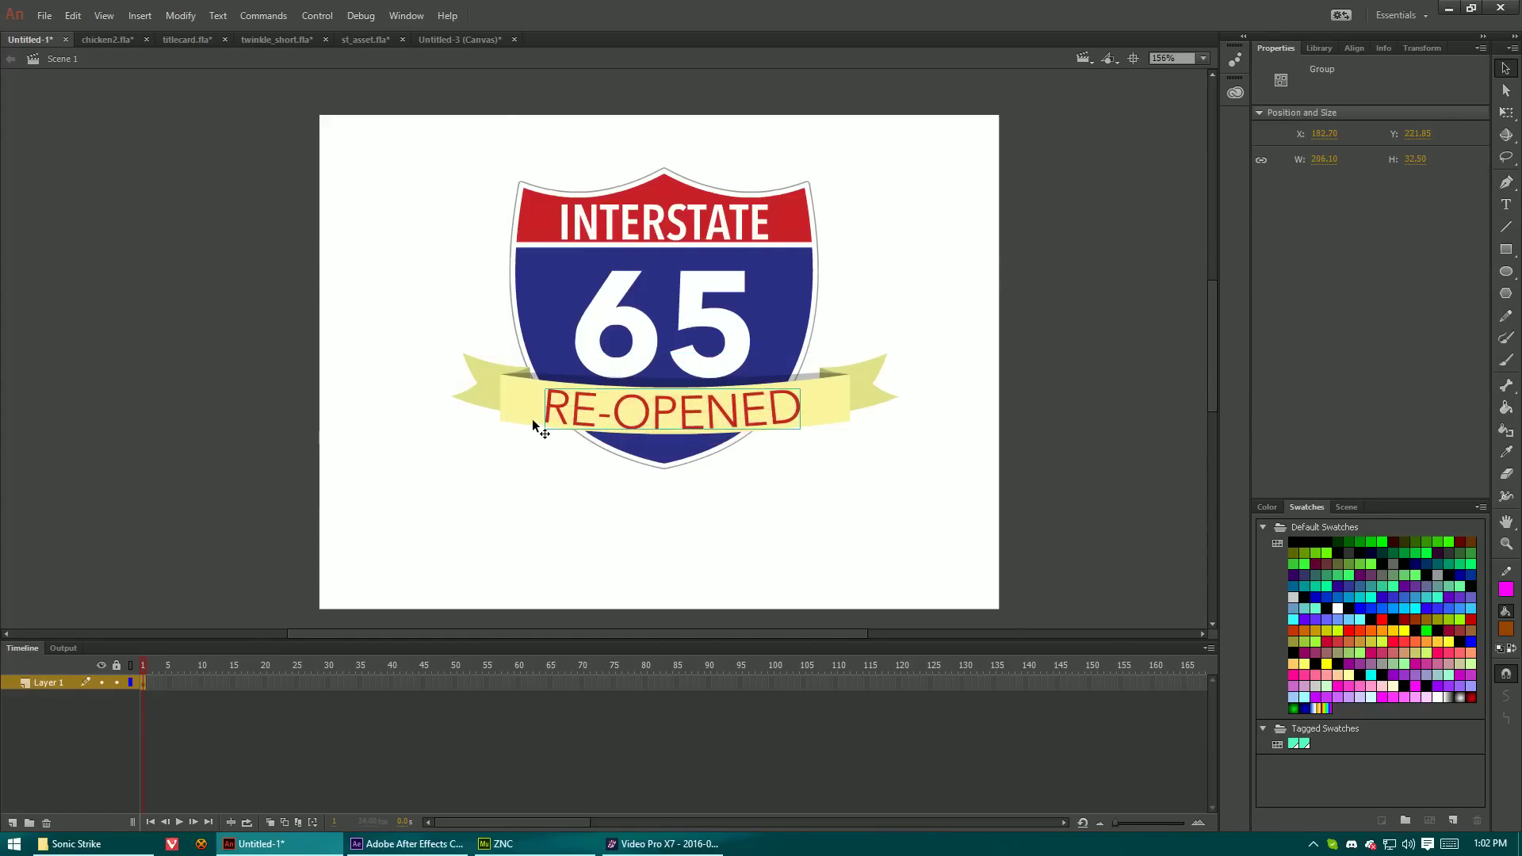
pyautogui.hotkey('ctrl', 'z')
pyautogui.click(533, 411)
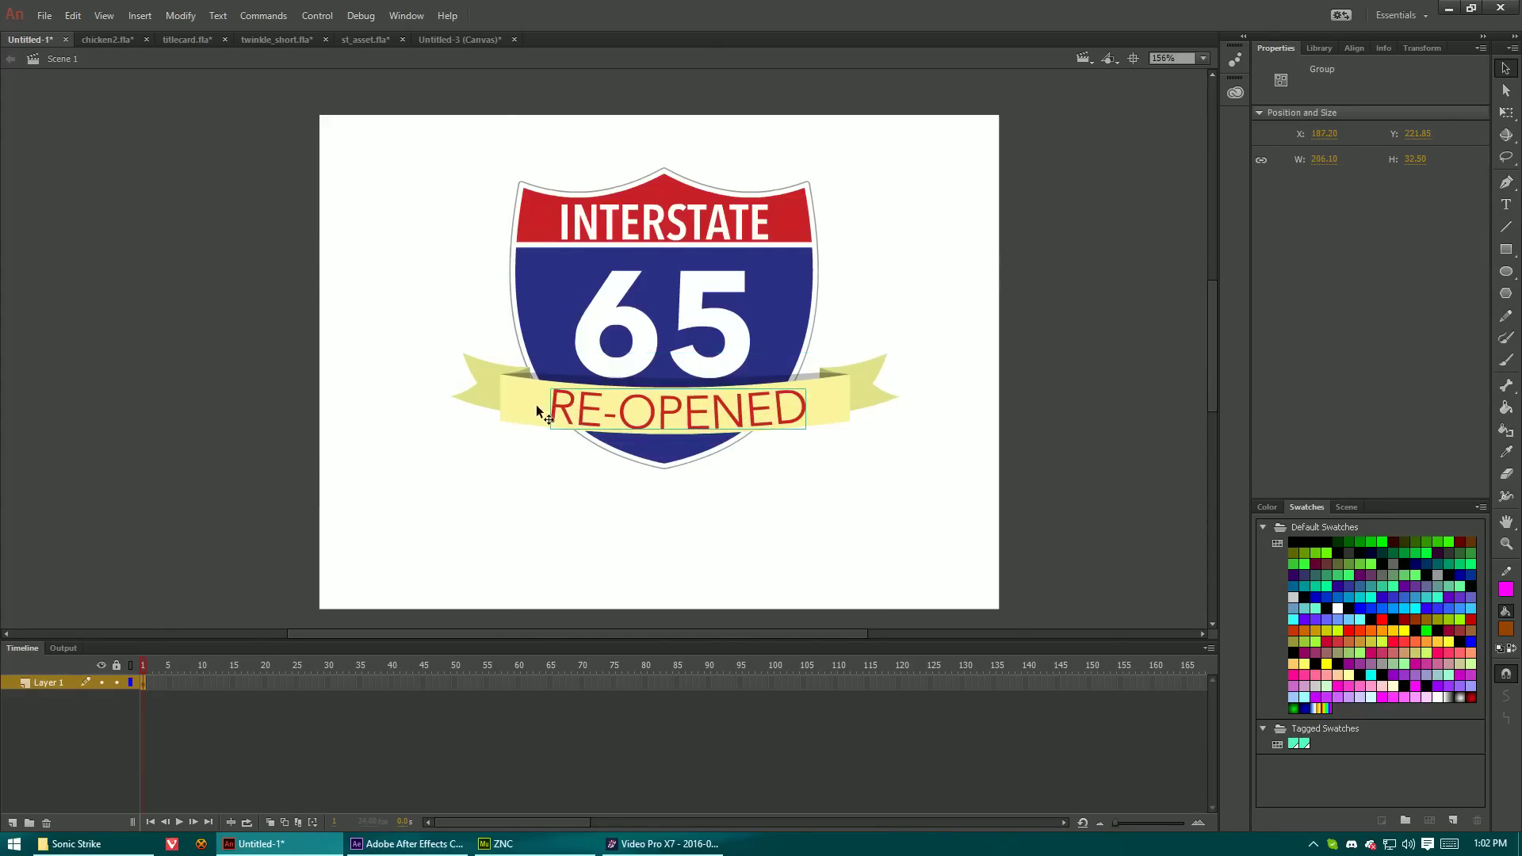
pyautogui.moveTo(522, 416); pyautogui.dragTo(559, 527)
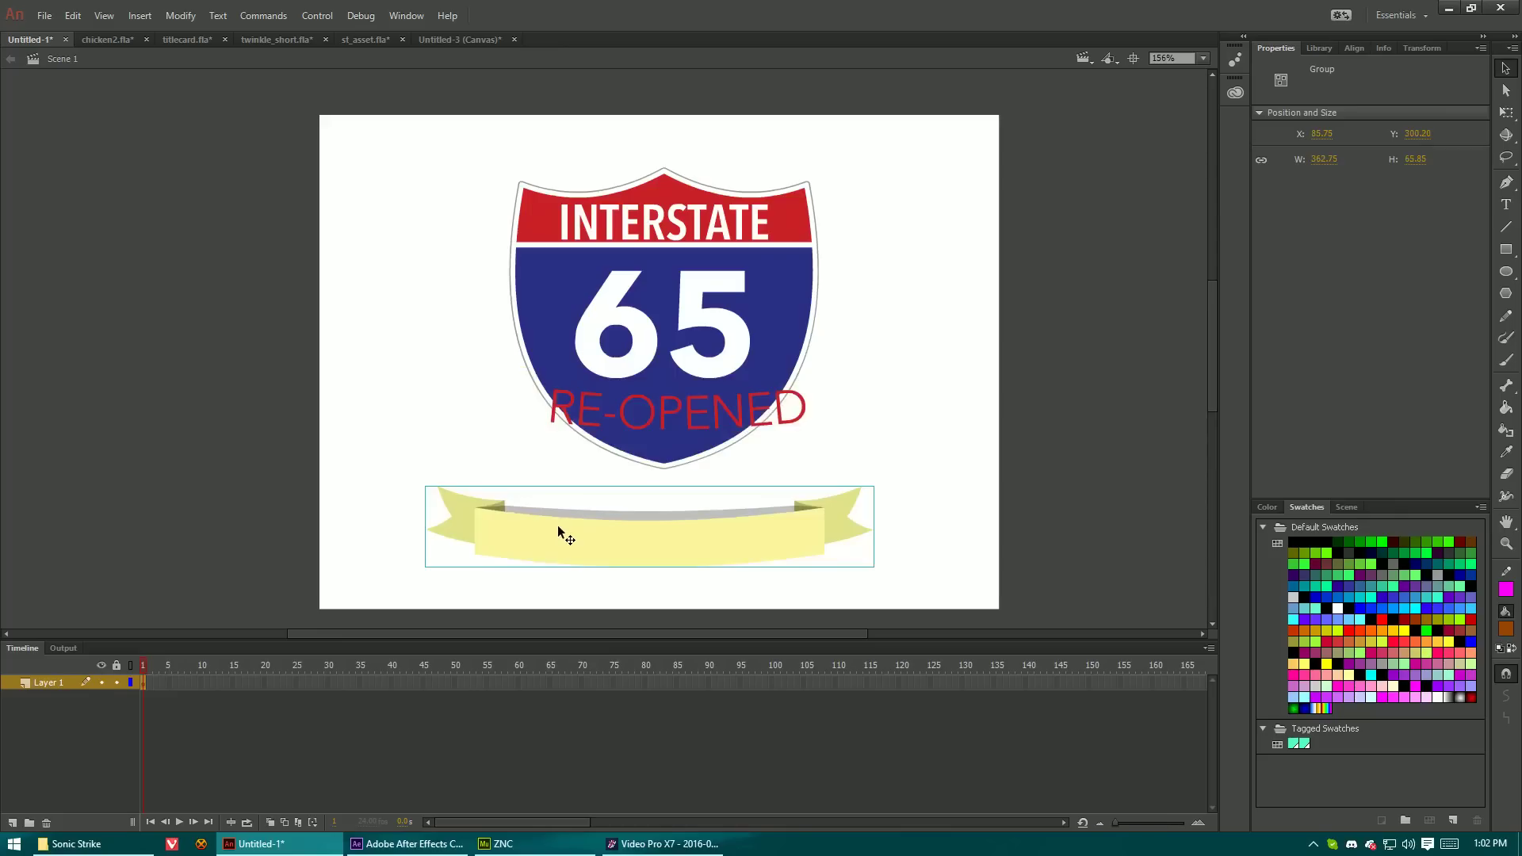
# Break apart the ribbon and union its pieces into one drawing object
pyautogui.hotkey('ctrl', 'b')
pyautogui.moveTo(403, 471); pyautogui.dragTo(924, 613)
pyautogui.moveTo(775, 533); pyautogui.dragTo(726, 533)
pyautogui.click(181, 16)
pyautogui.moveTo(238, 166)
pyautogui.click(64, 190)
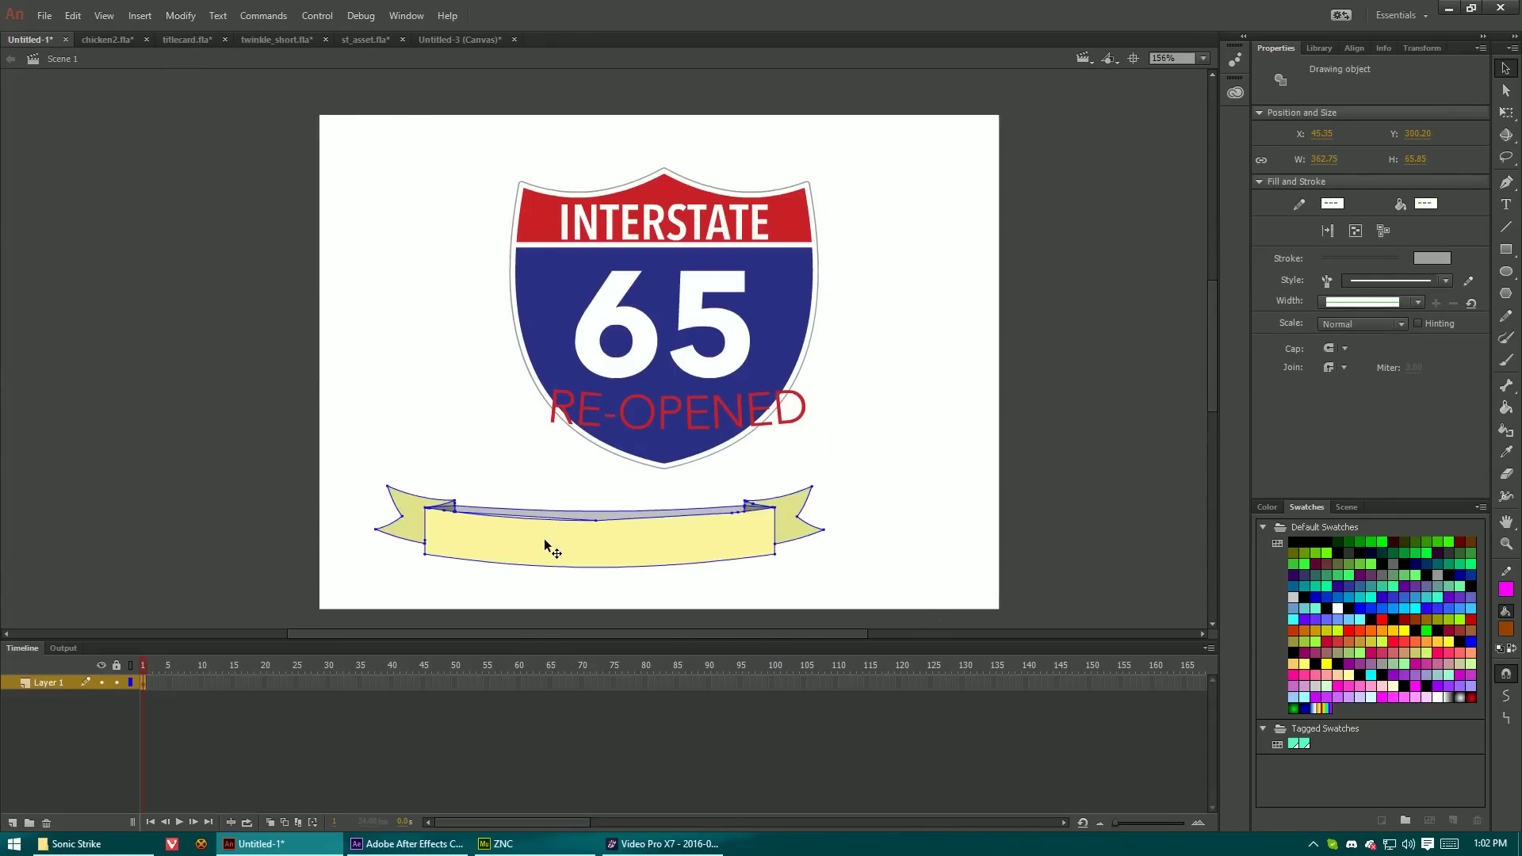
pyautogui.click(848, 562)
pyautogui.moveTo(603, 548); pyautogui.dragTo(582, 537)
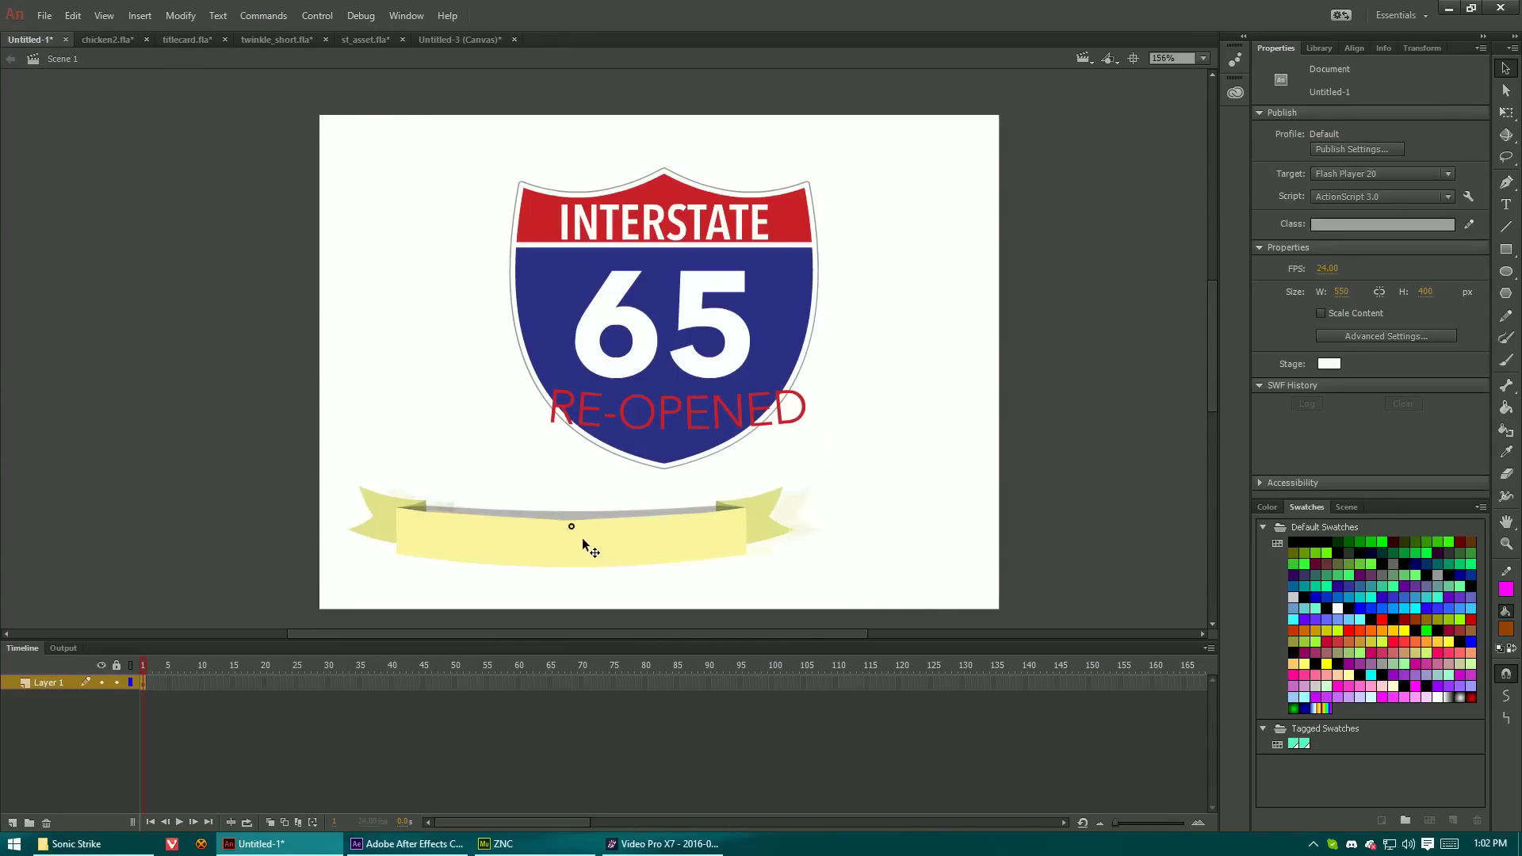
pyautogui.click(840, 583)
# Drag RE-OPENED off the stage's left edge and move the ribbon back across the shield
pyautogui.scroll(2, 582, 543)
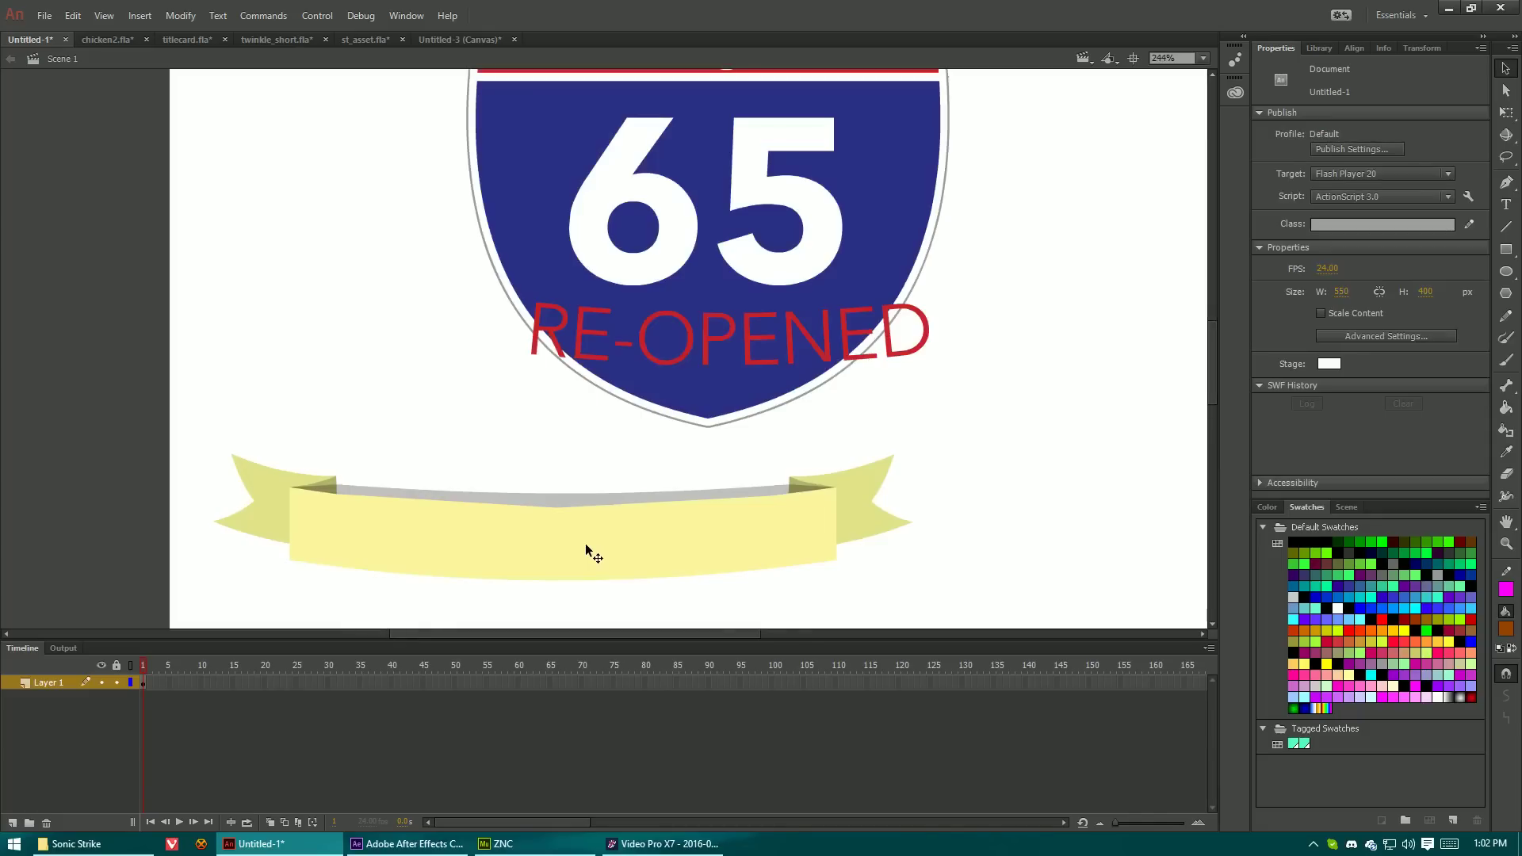
pyautogui.click(640, 341)
pyautogui.moveTo(641, 341); pyautogui.dragTo(172, 330)
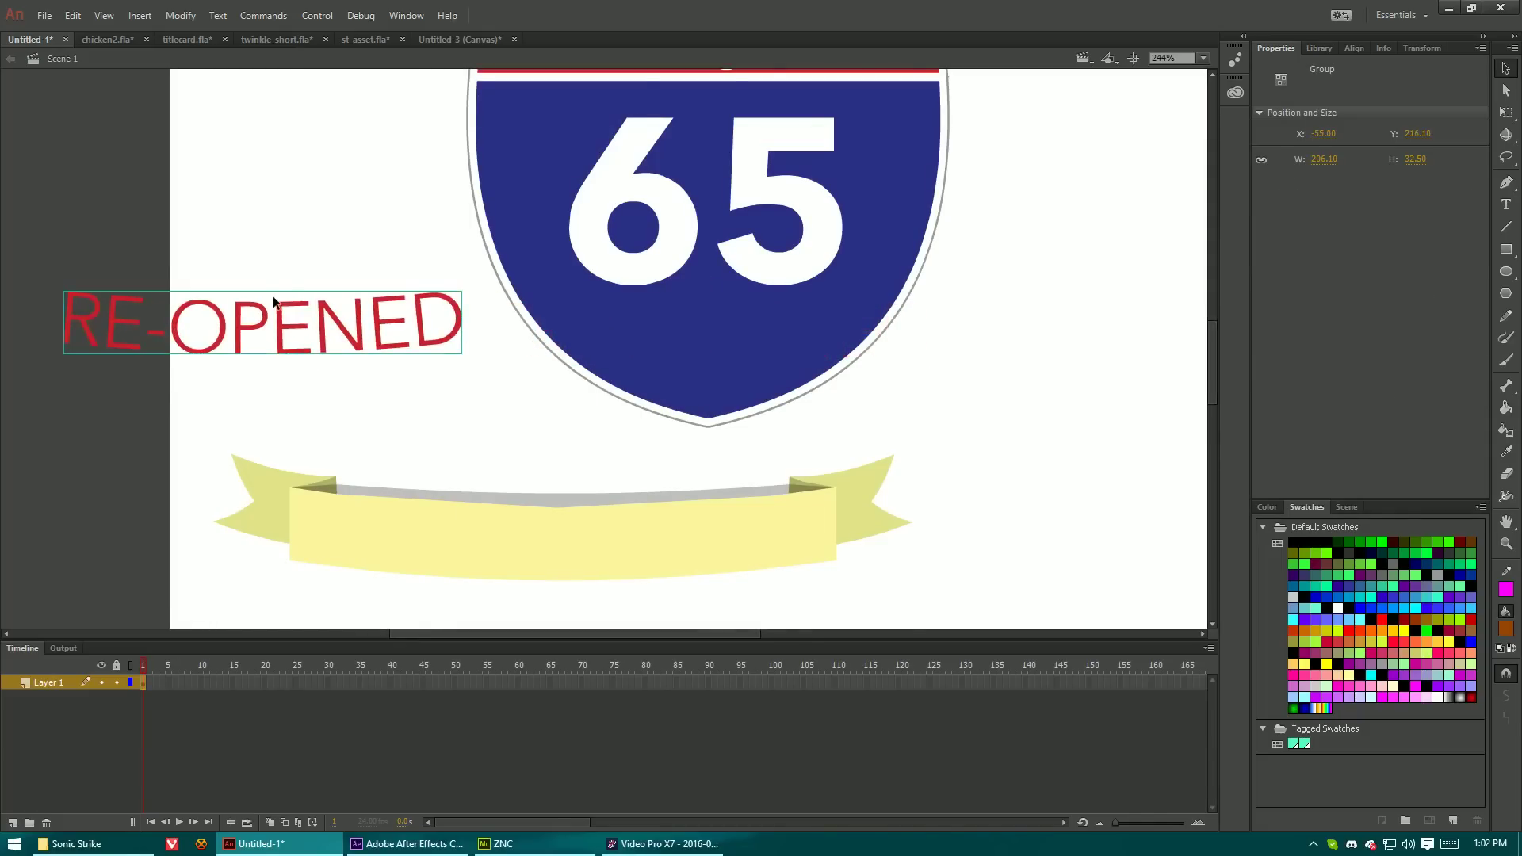
pyautogui.click(449, 539)
pyautogui.scroll(2, 449, 539)
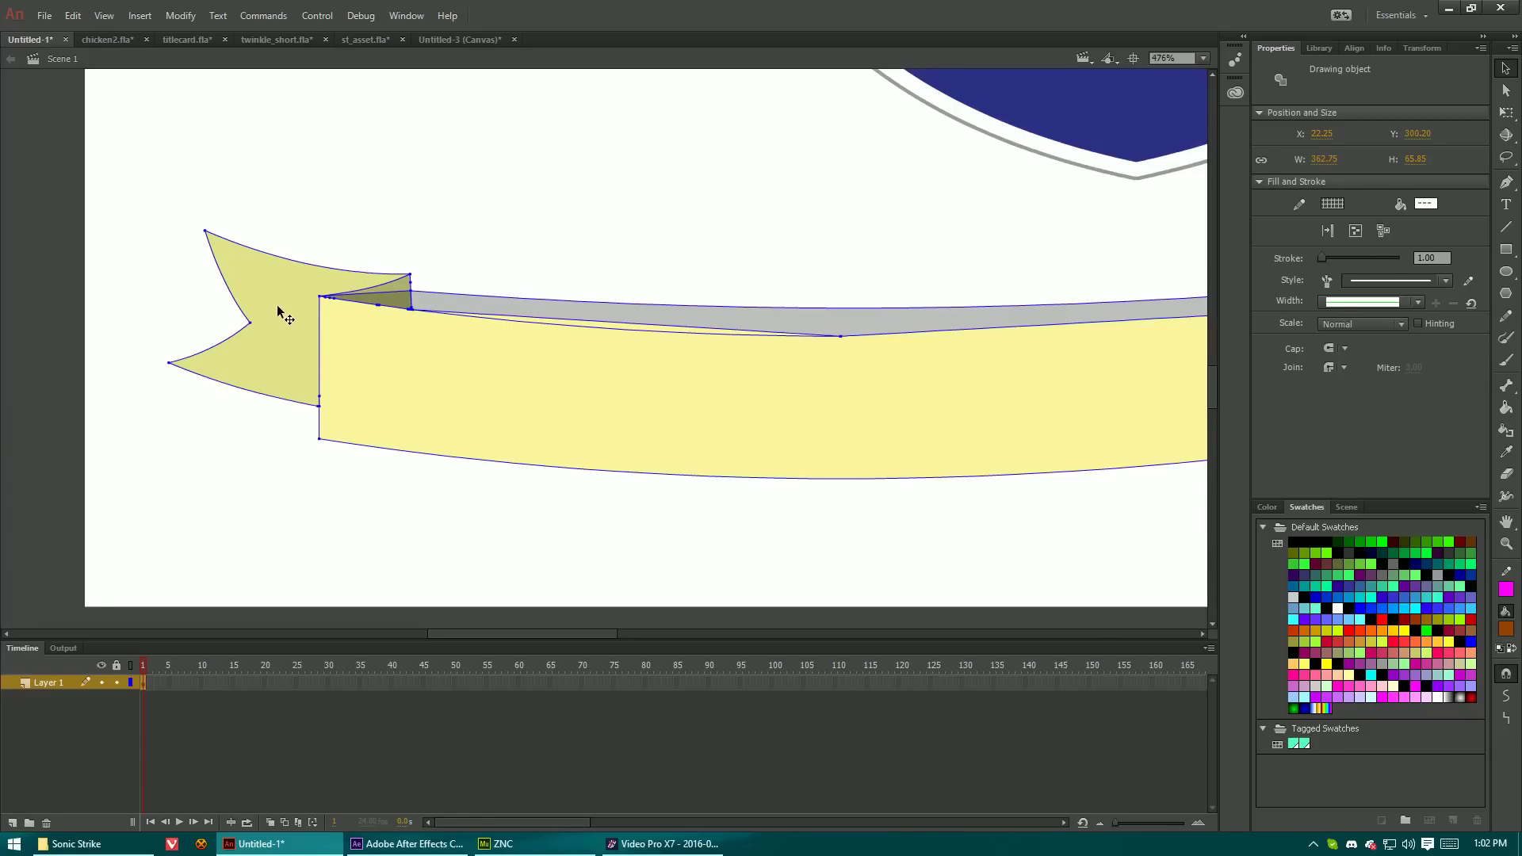
pyautogui.hscroll(10, 437, 358)
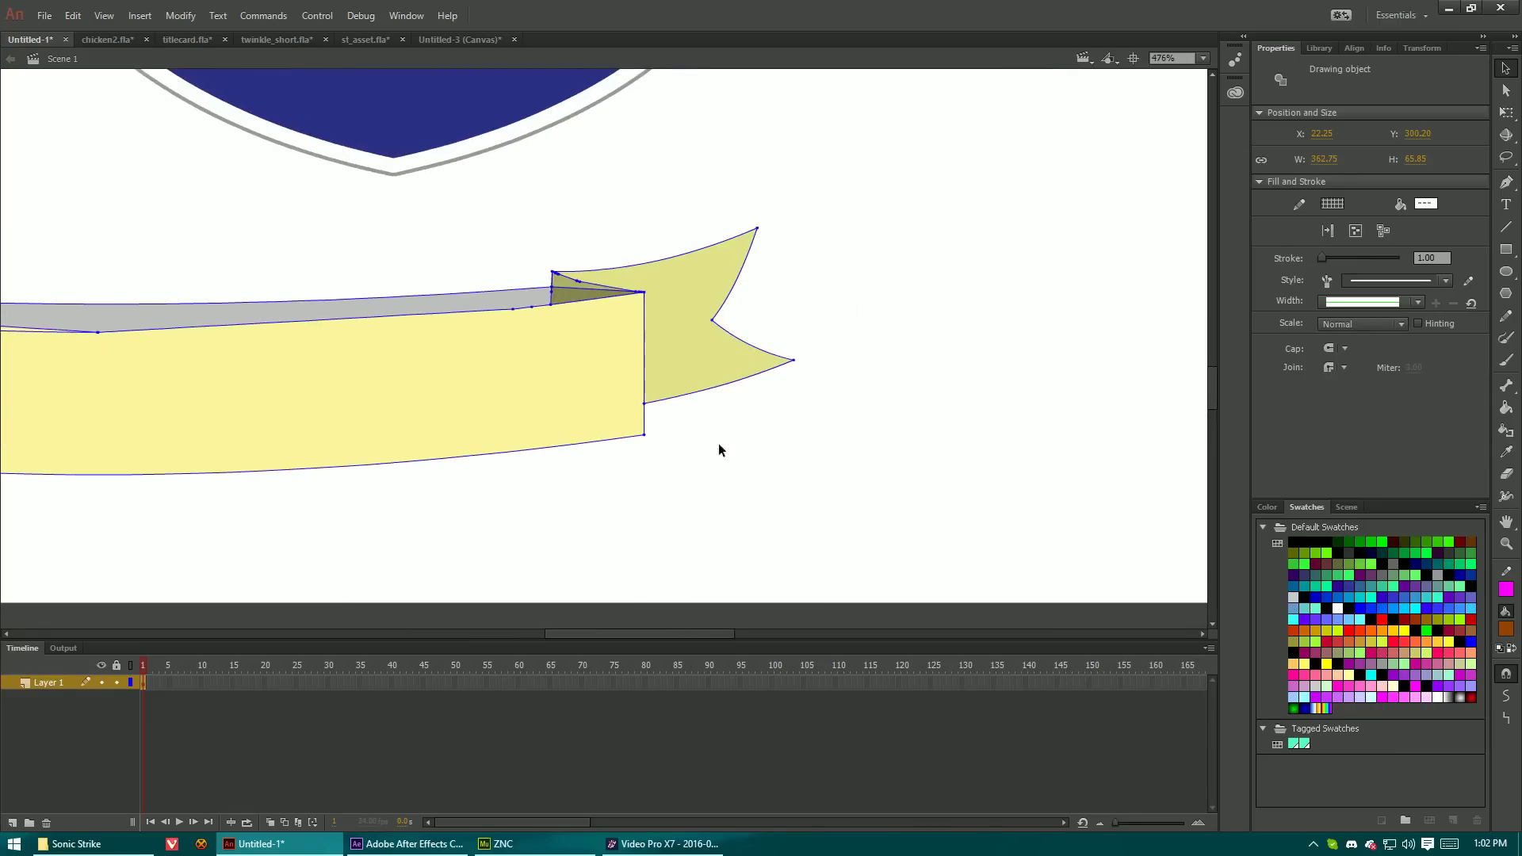
pyautogui.hotkey('ctrl', '1')
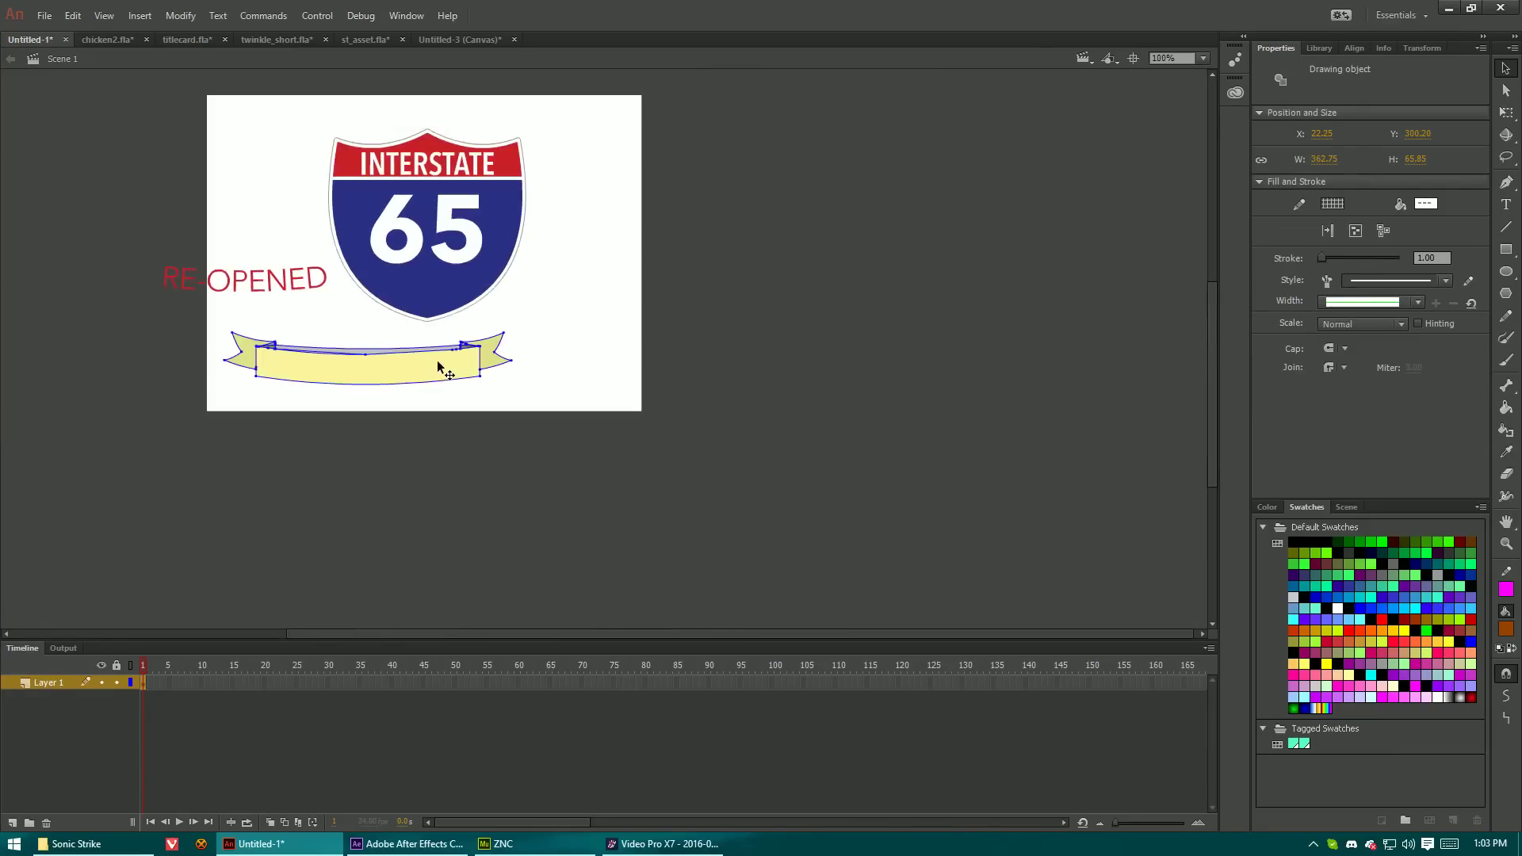
pyautogui.moveTo(465, 485); pyautogui.dragTo(512, 406)
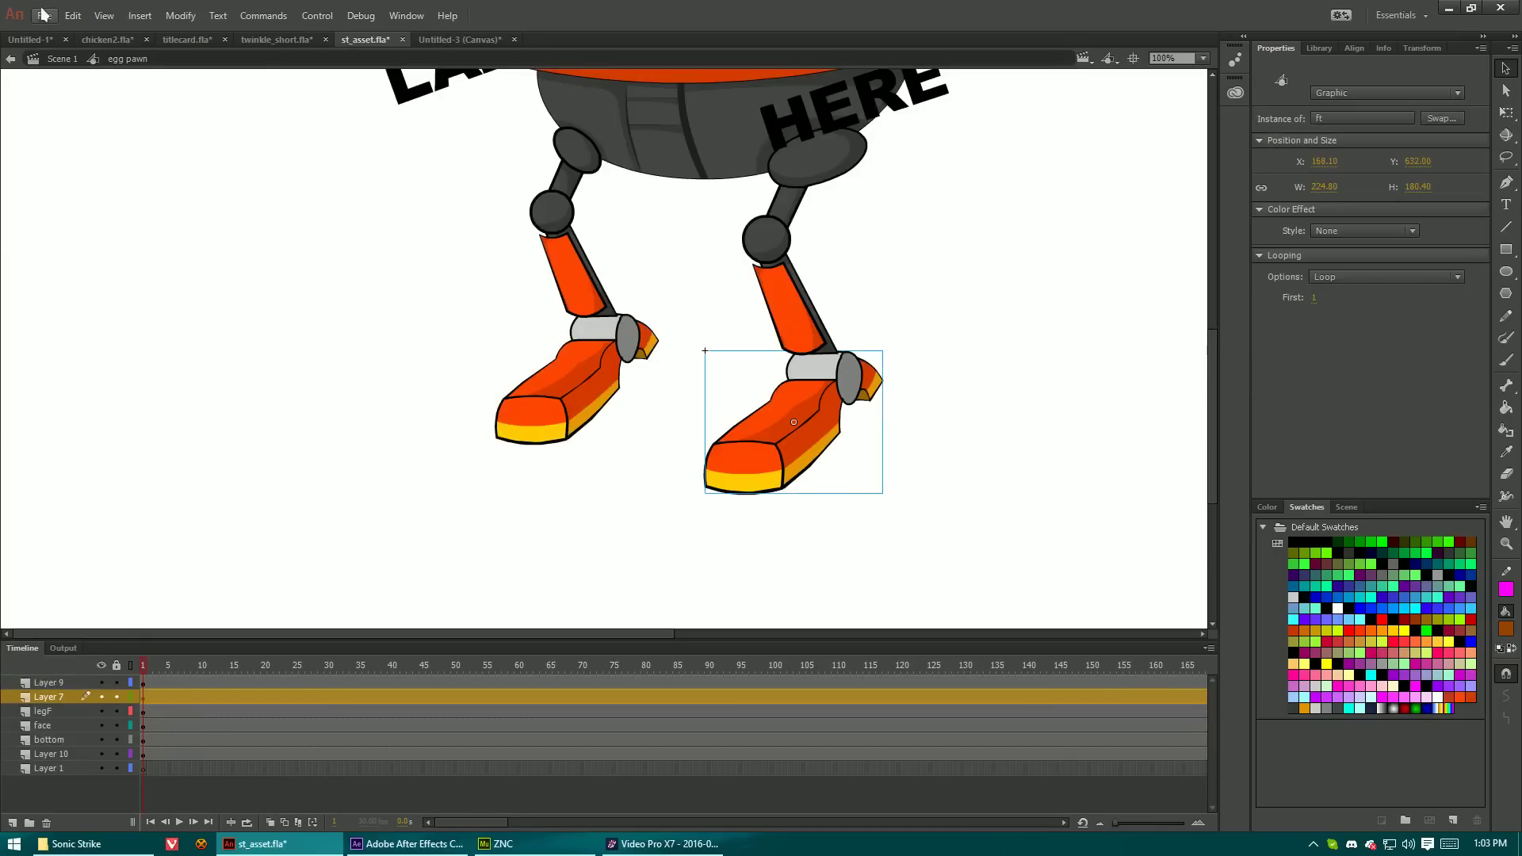
# In st_asset's Publish Settings, enable Win Projector output as st_asset.exe
pyautogui.click(44, 15)
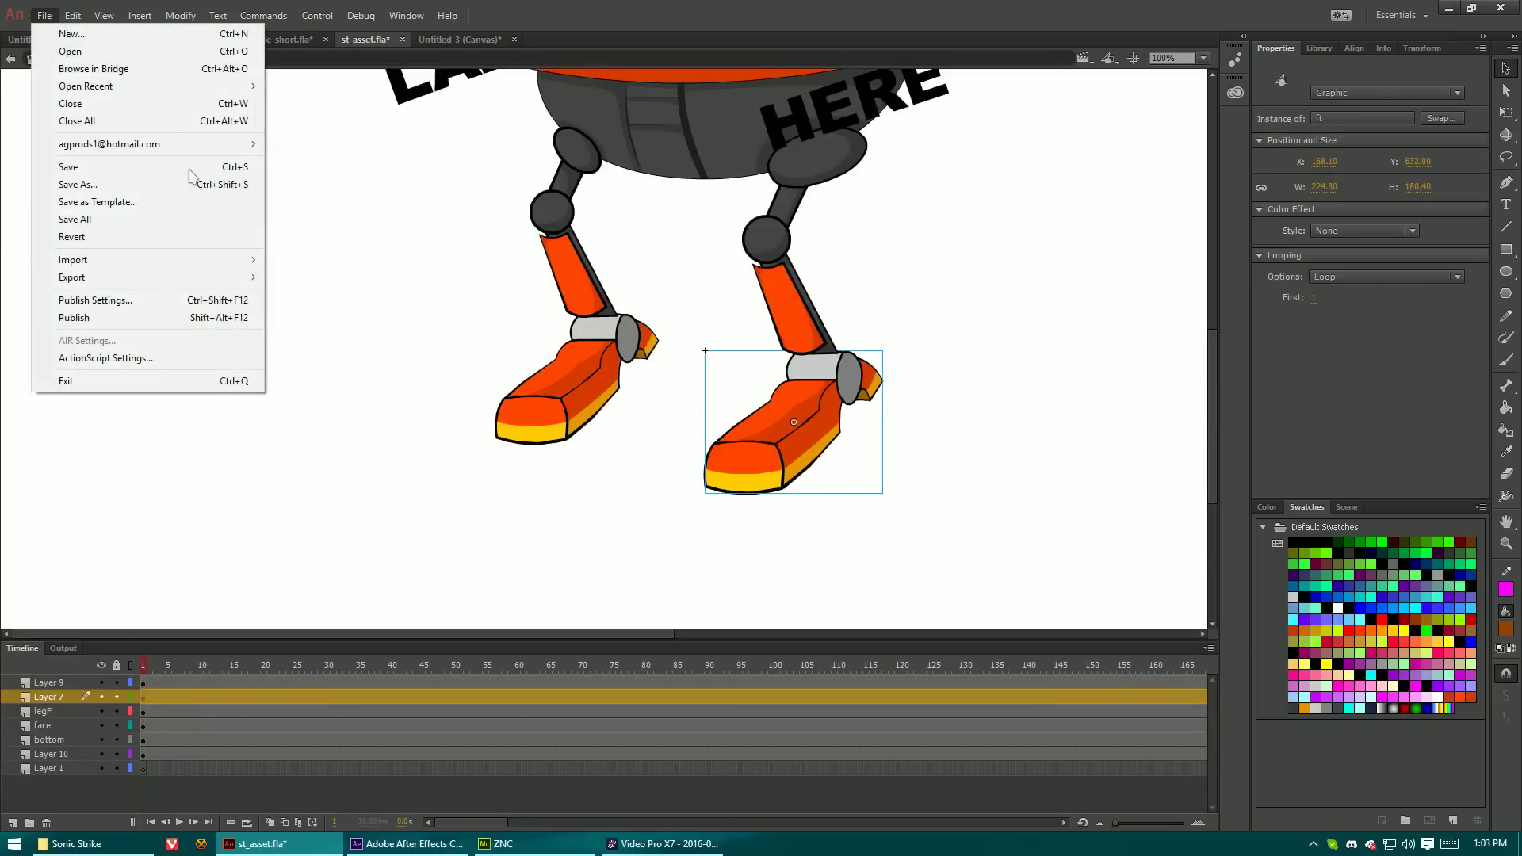
pyautogui.click(197, 301)
pyautogui.moveTo(686, 155); pyautogui.dragTo(321, 117)
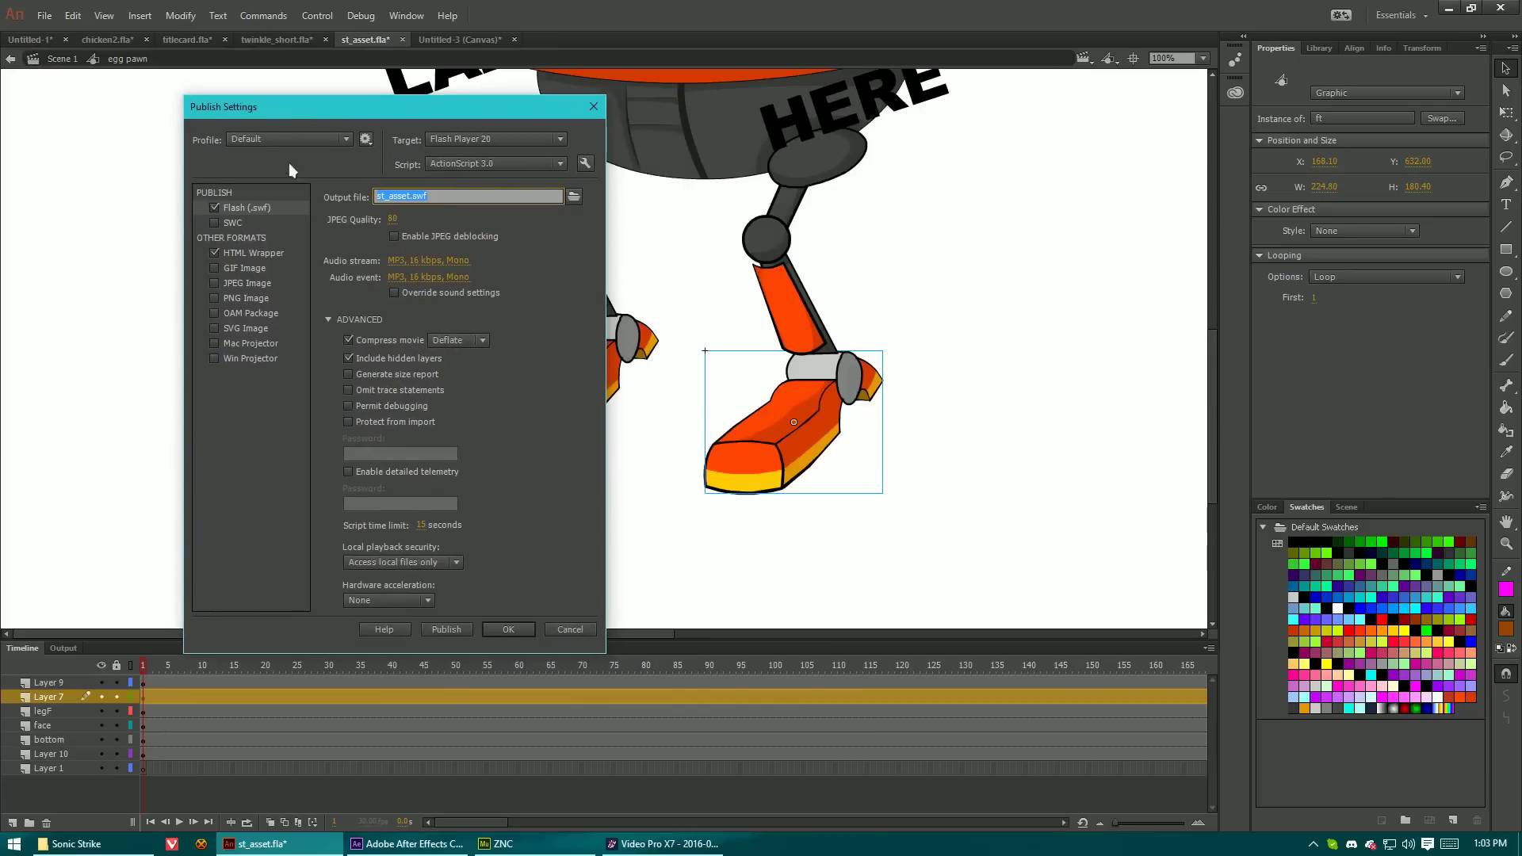
pyautogui.click(268, 347)
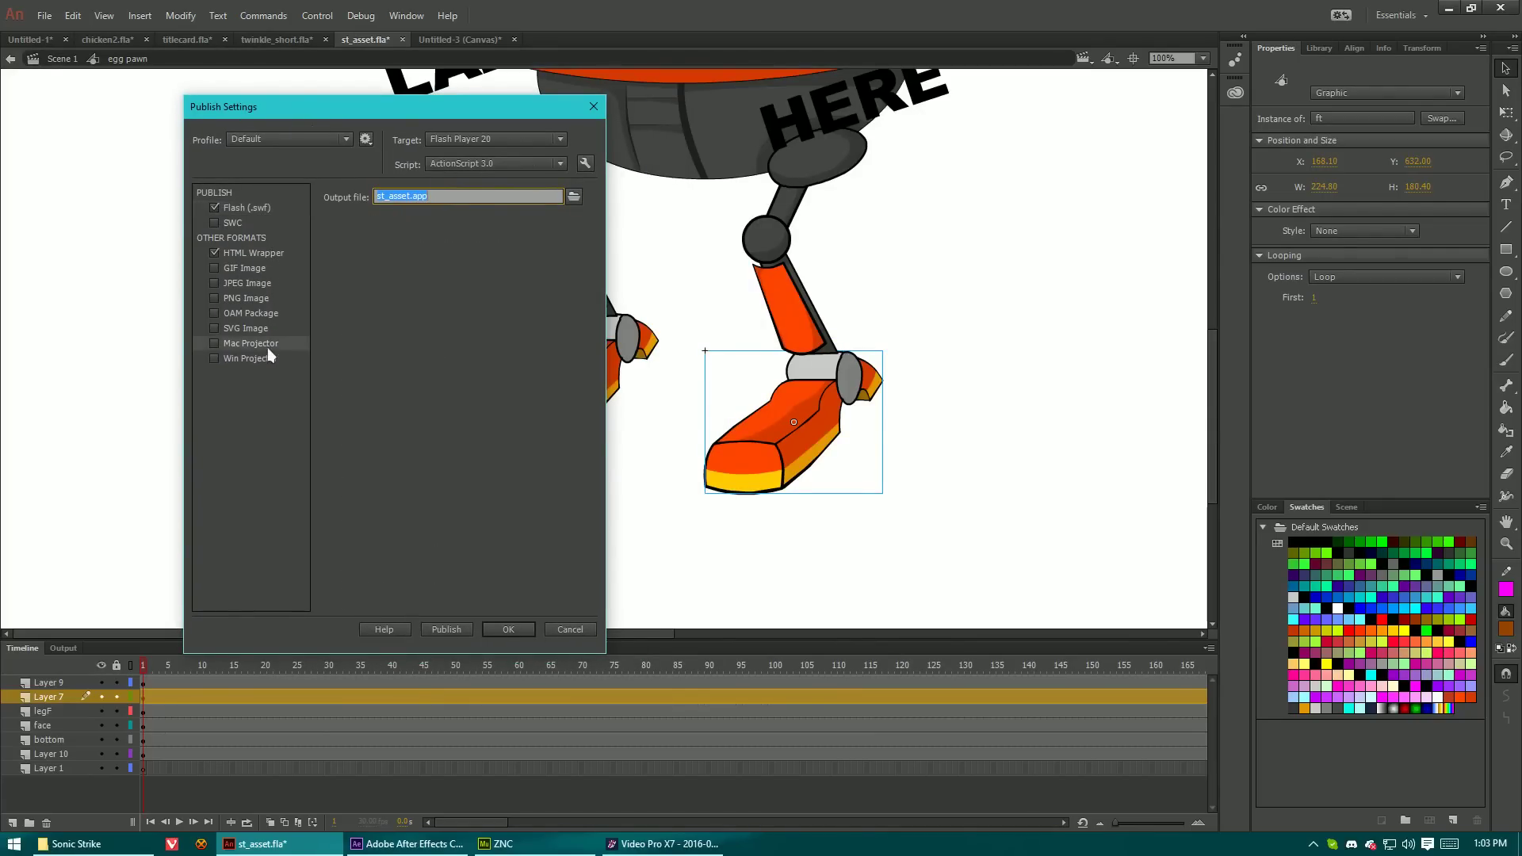
pyautogui.click(215, 358)
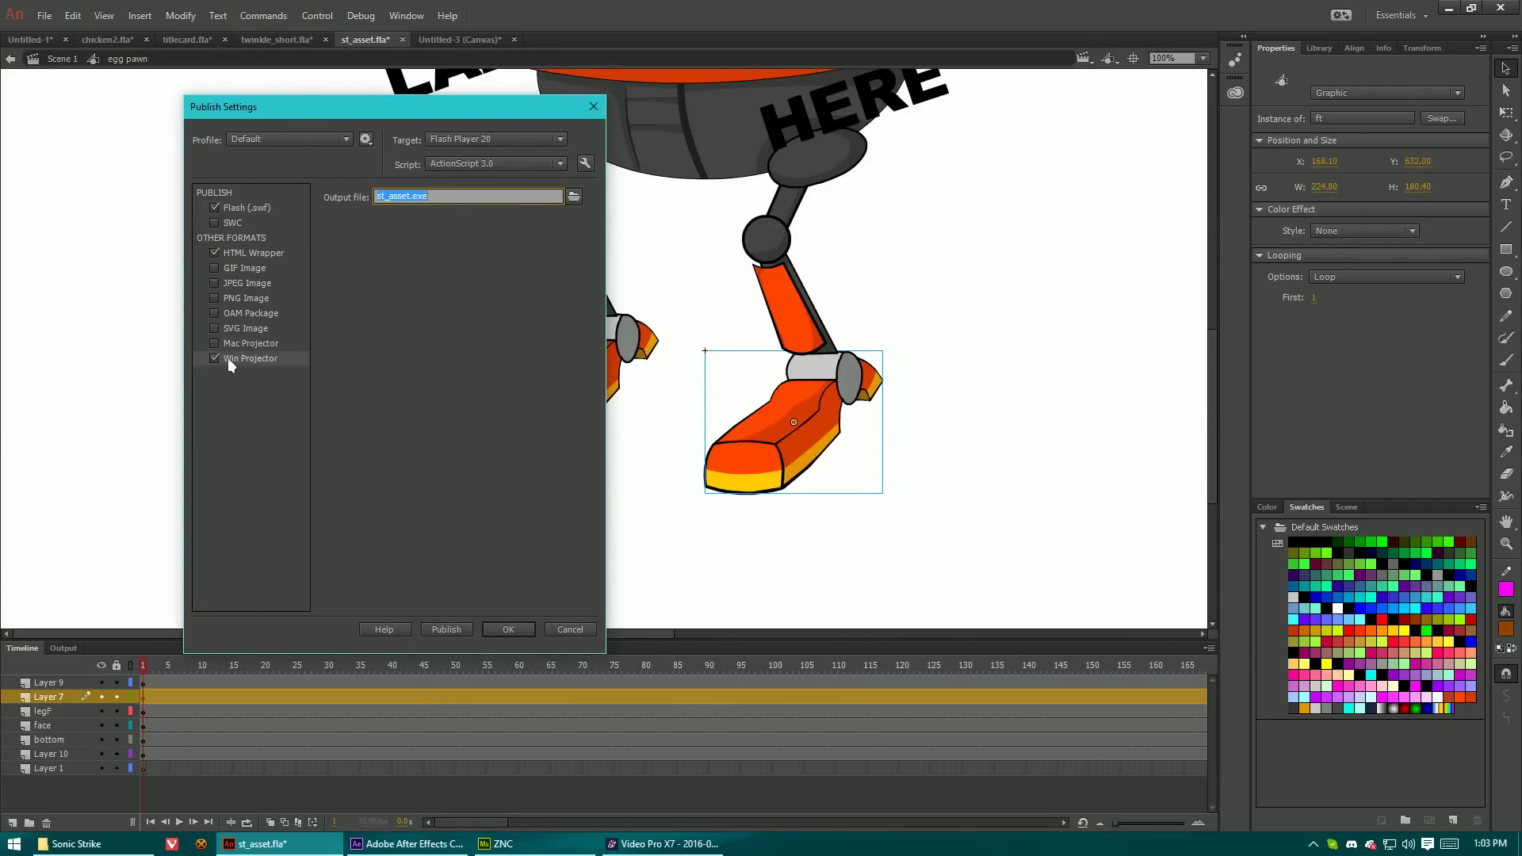